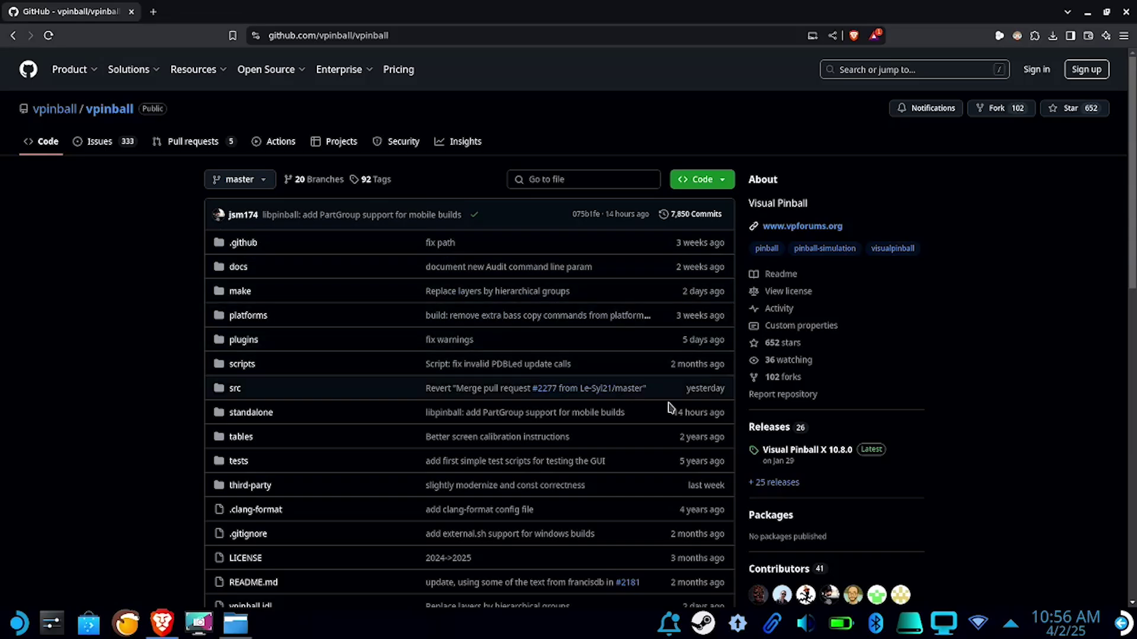
Download VPinballX_GL-10.8.0-2052-5a81d4e-Release-linux-x64.zip from the Visual Pinball X 10.8.0 release assets and save it to Downloads
left_click(786, 449)
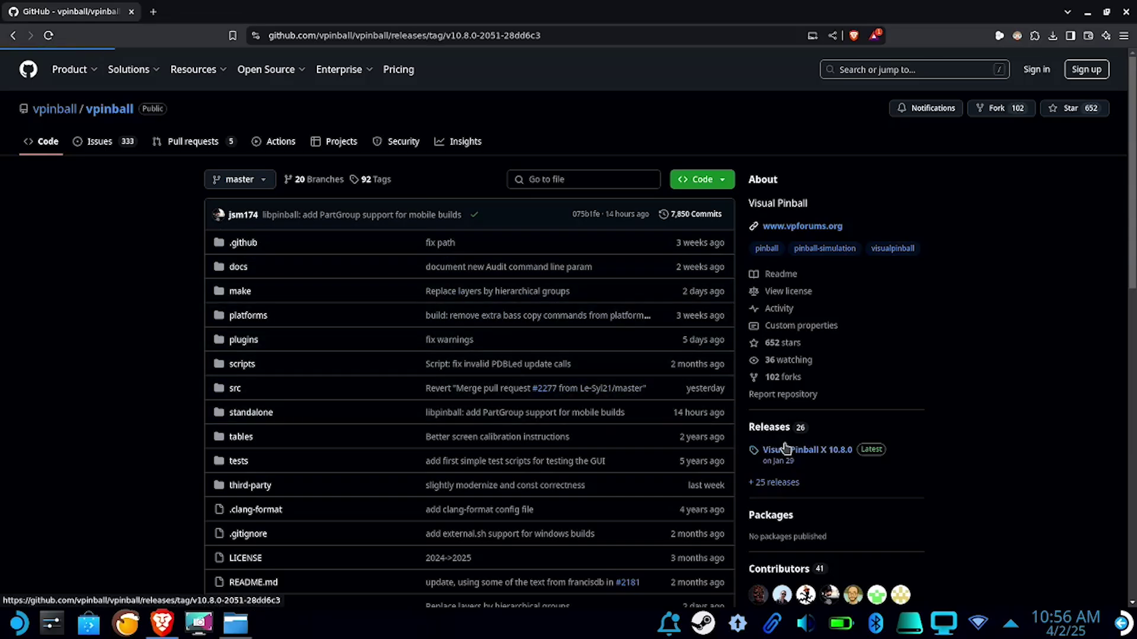
scroll(783, 447, "down", 2)
scroll(783, 447, "down", 20)
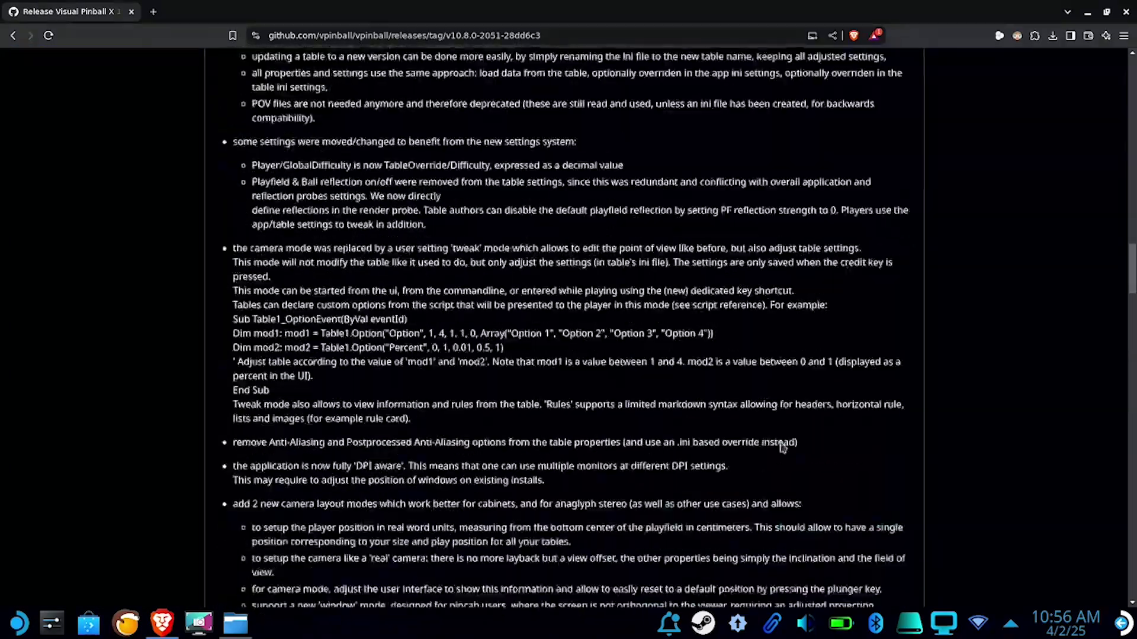
scroll(781, 448, "down", 20)
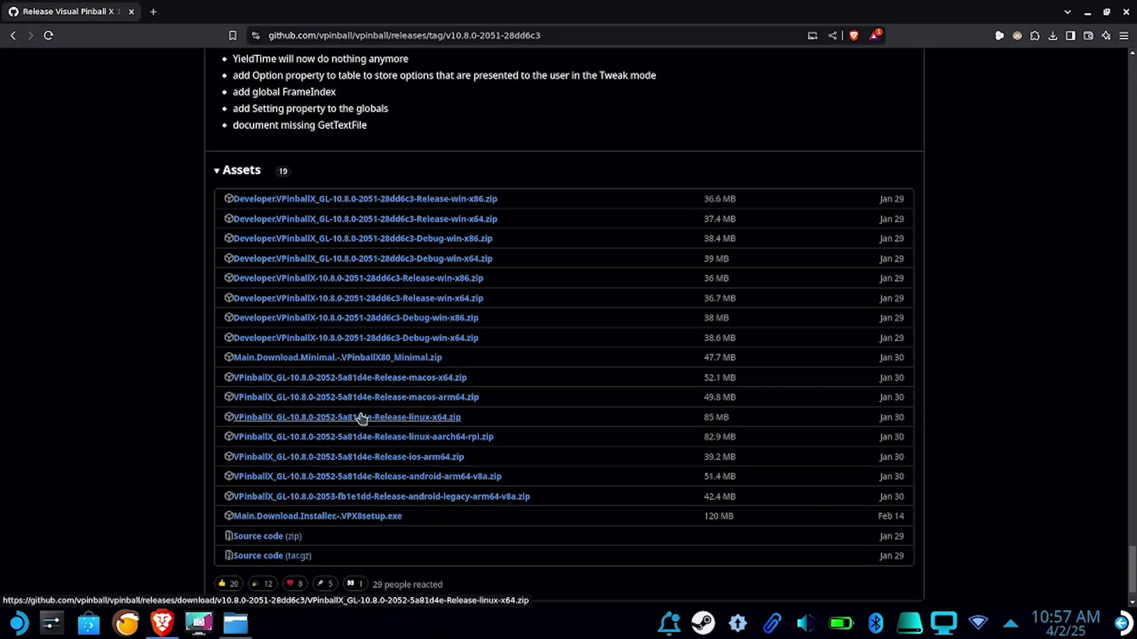
left_click(325, 418)
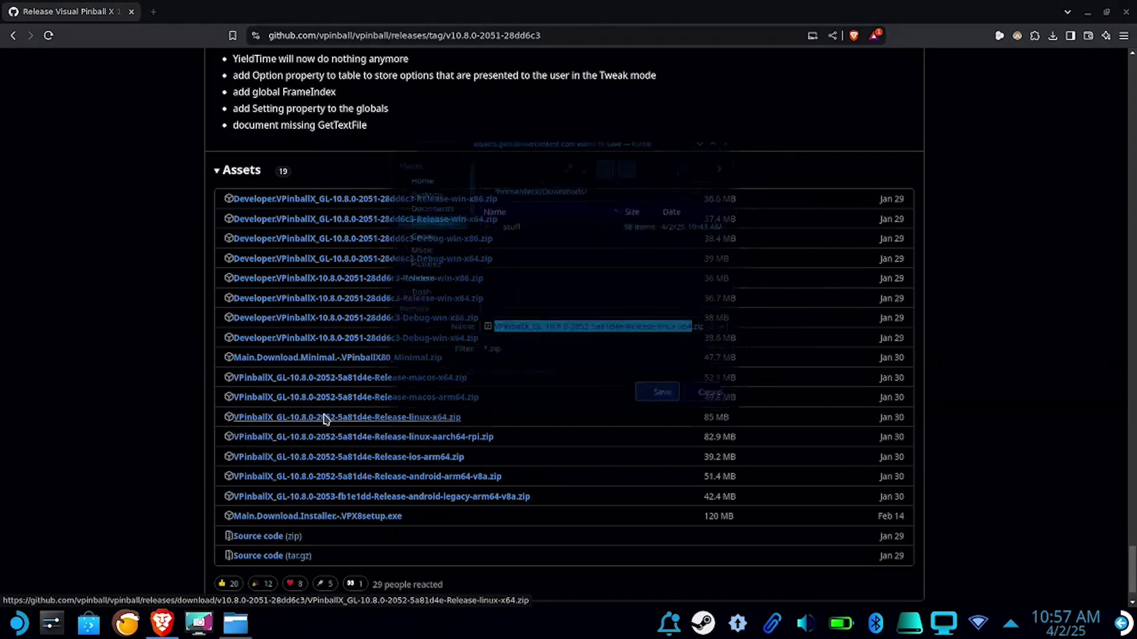
left_click(659, 408)
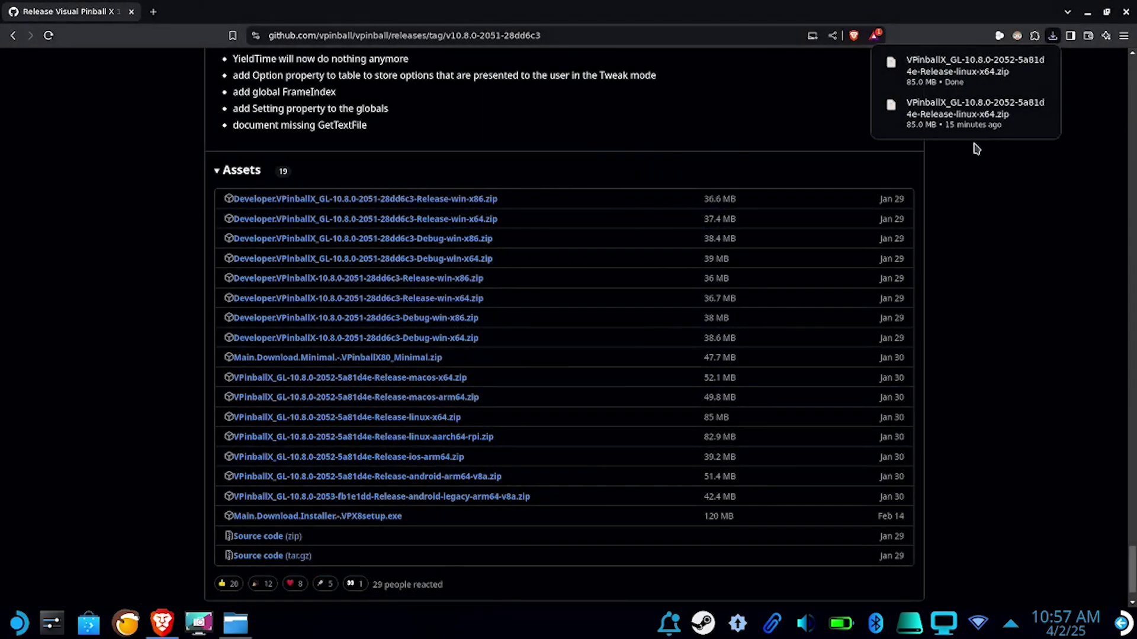
Show the downloaded zip in Dolphin, extract it in place with an autodetected subfolder, and move the zip to the trash
left_click(1018, 69)
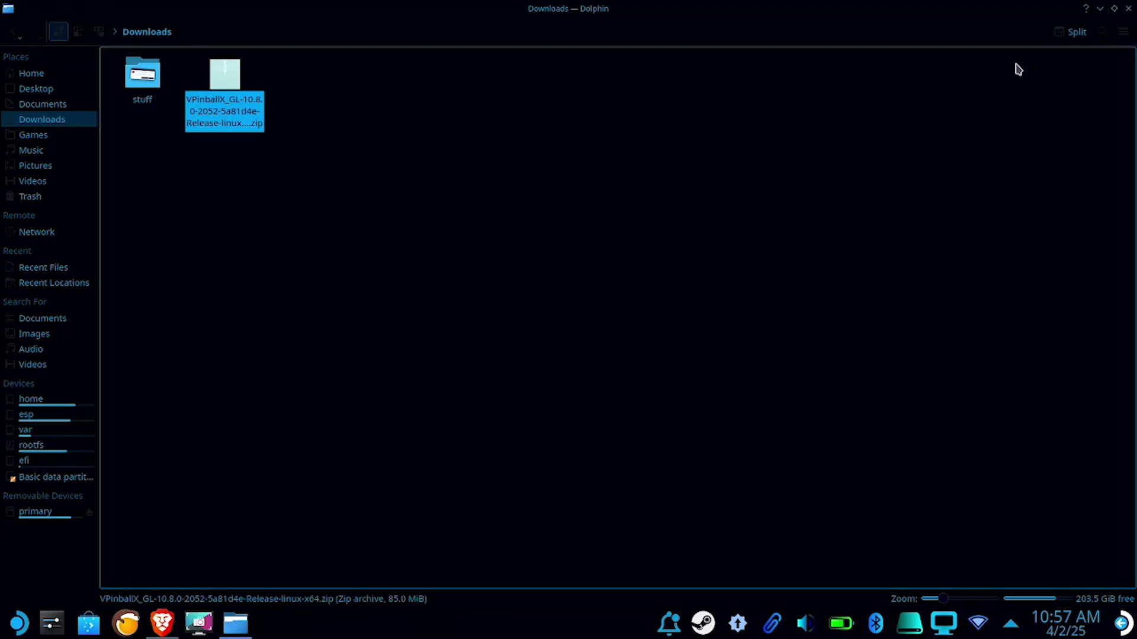
right_click(222, 96)
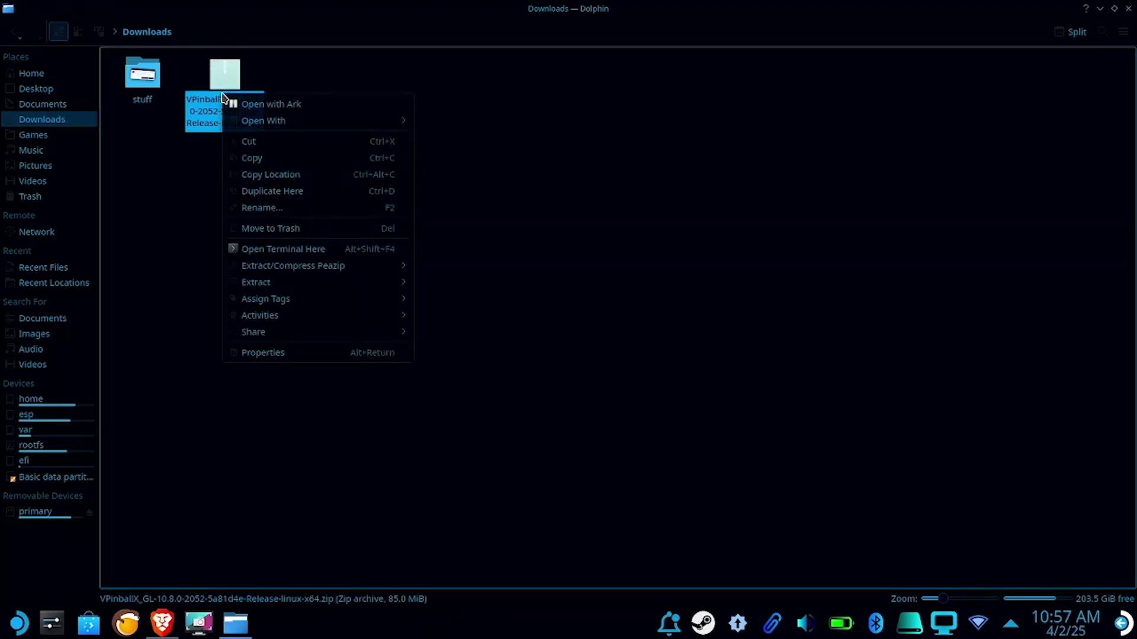
mouse_move(310, 283)
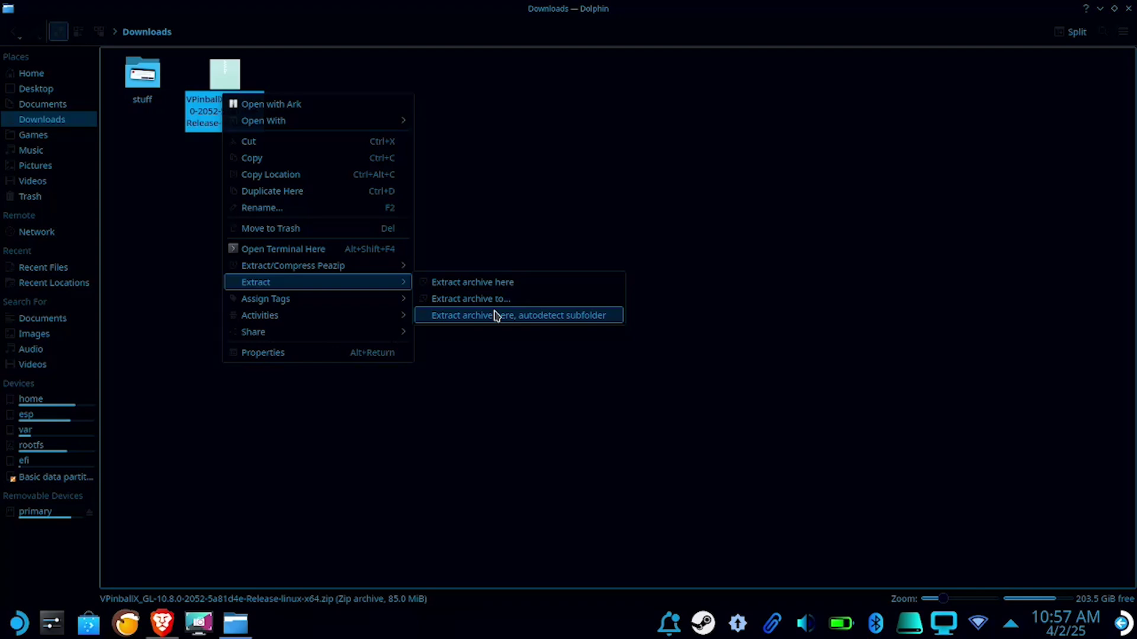
left_click(496, 315)
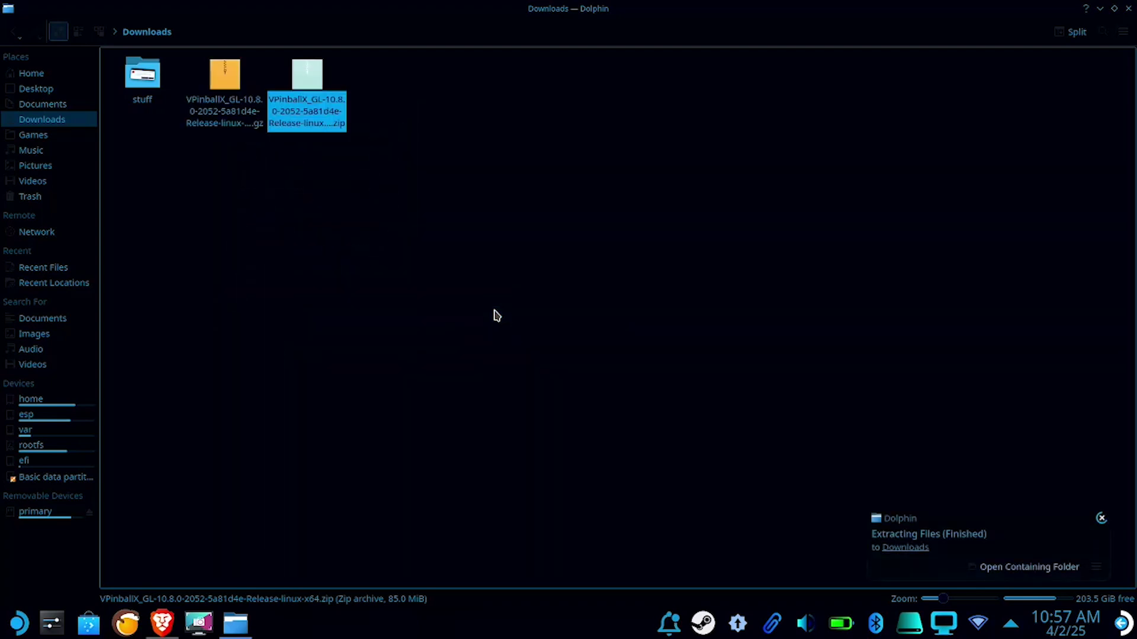
right_click(322, 119)
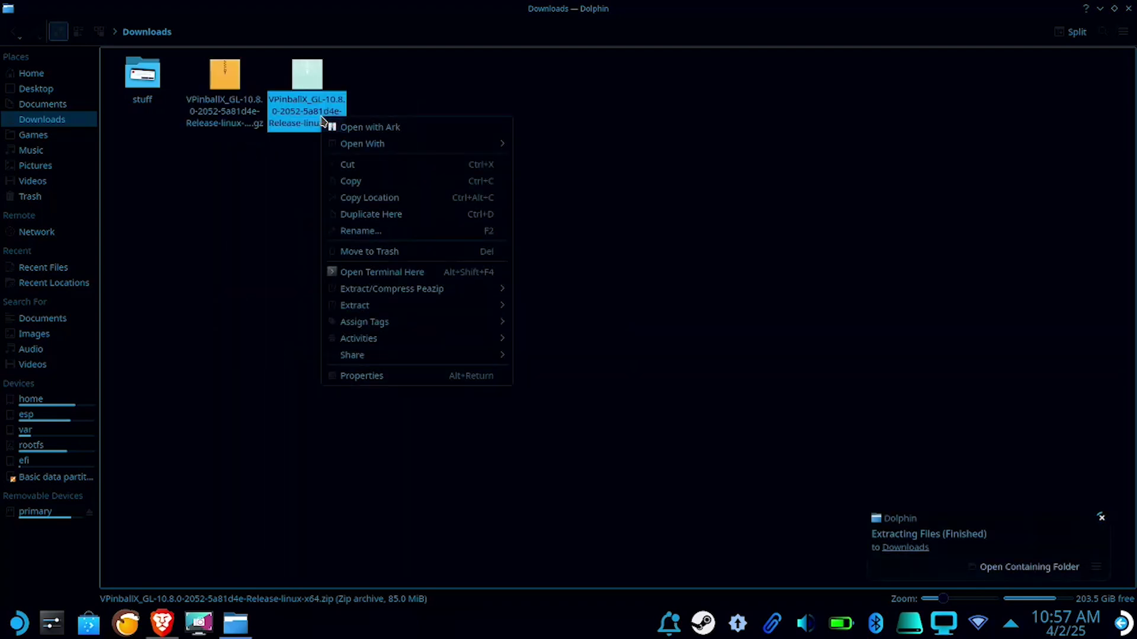
left_click(377, 252)
Extract the VPinballX tar.gz archive in Downloads with an autodetected subfolder, and move the archive to the trash
right_click(236, 114)
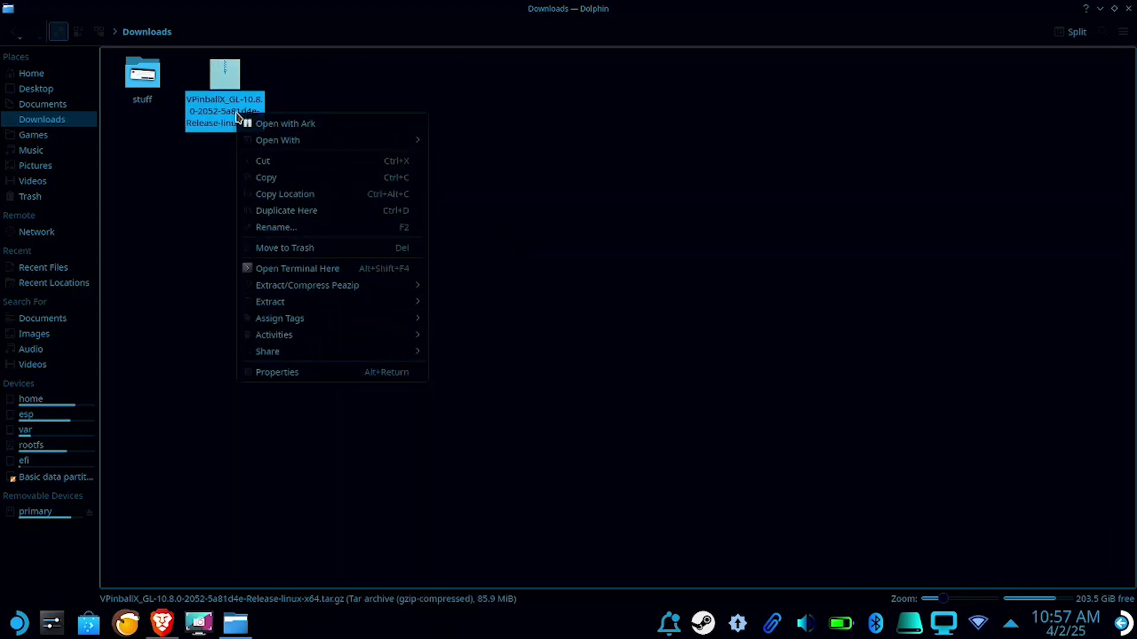
mouse_move(315, 301)
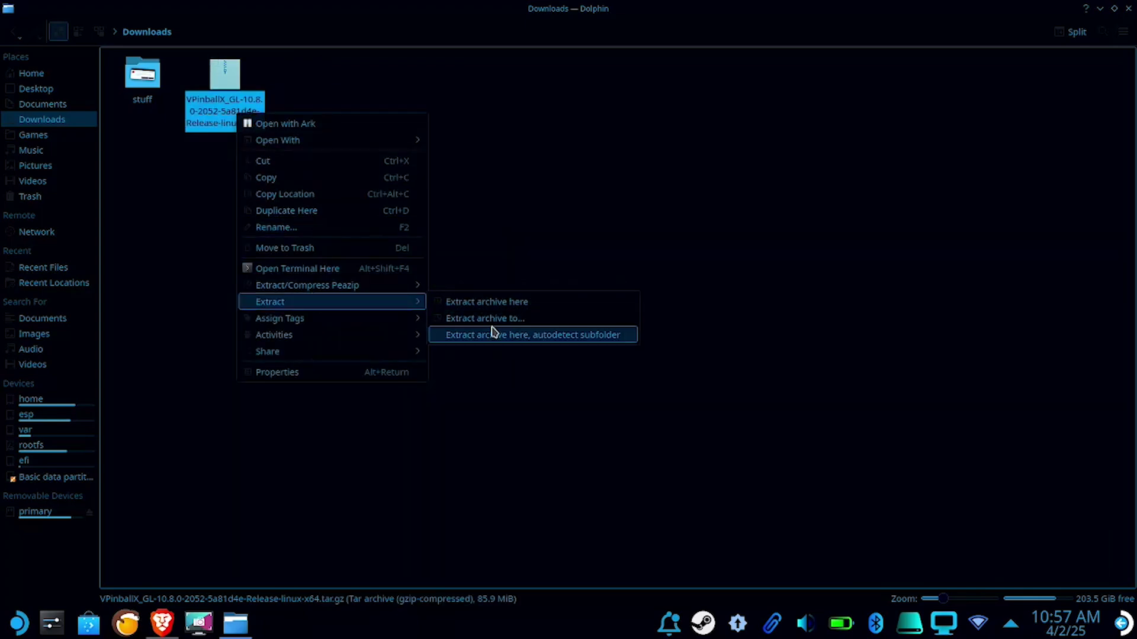
left_click(496, 338)
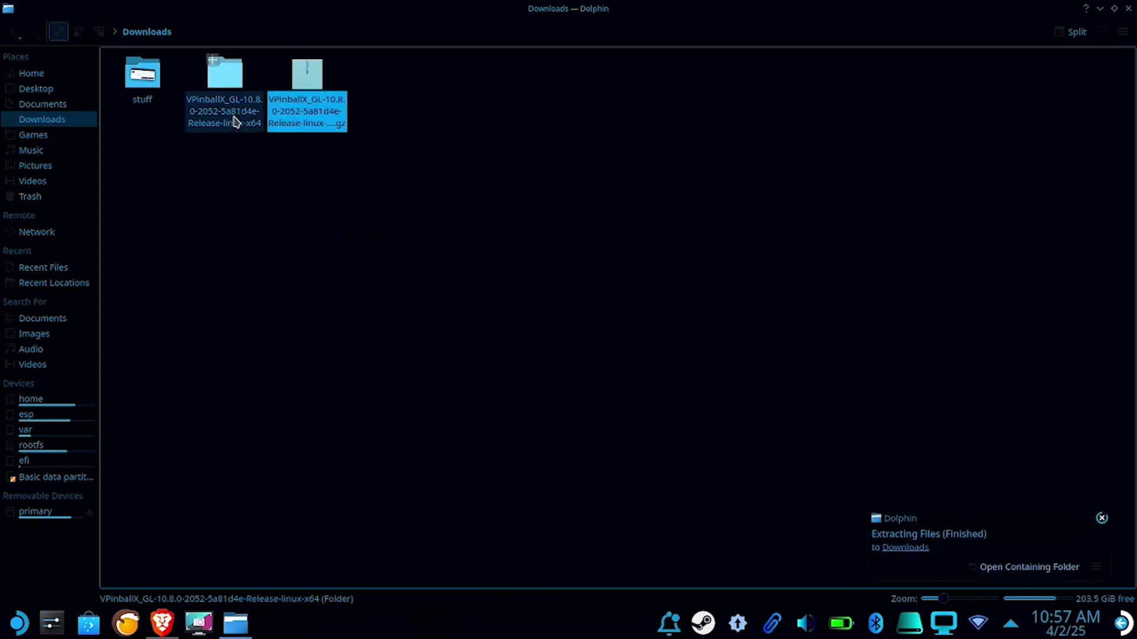
right_click(314, 108)
left_click(364, 235)
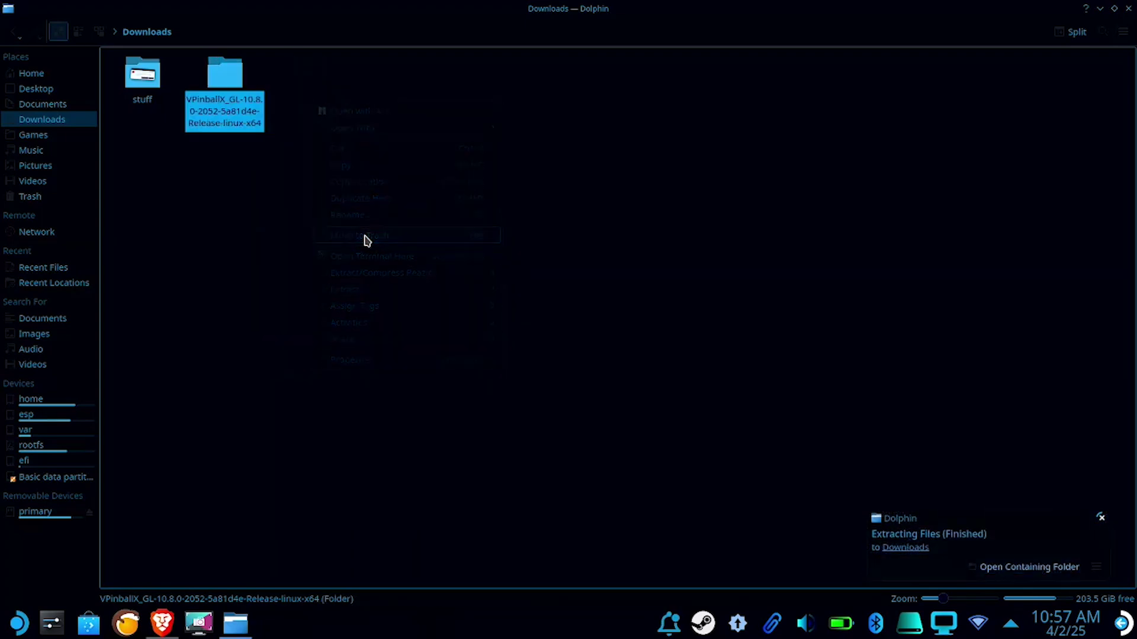
Rename the extracted VPinballX folder in Downloads as vpinball
right_click(231, 110)
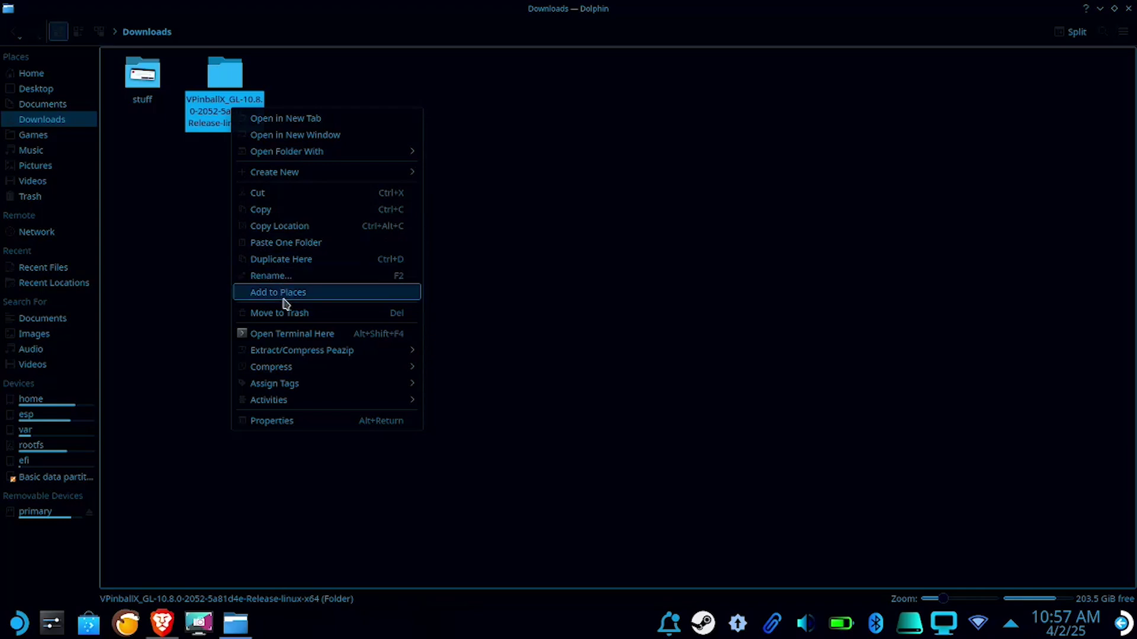
left_click(274, 277)
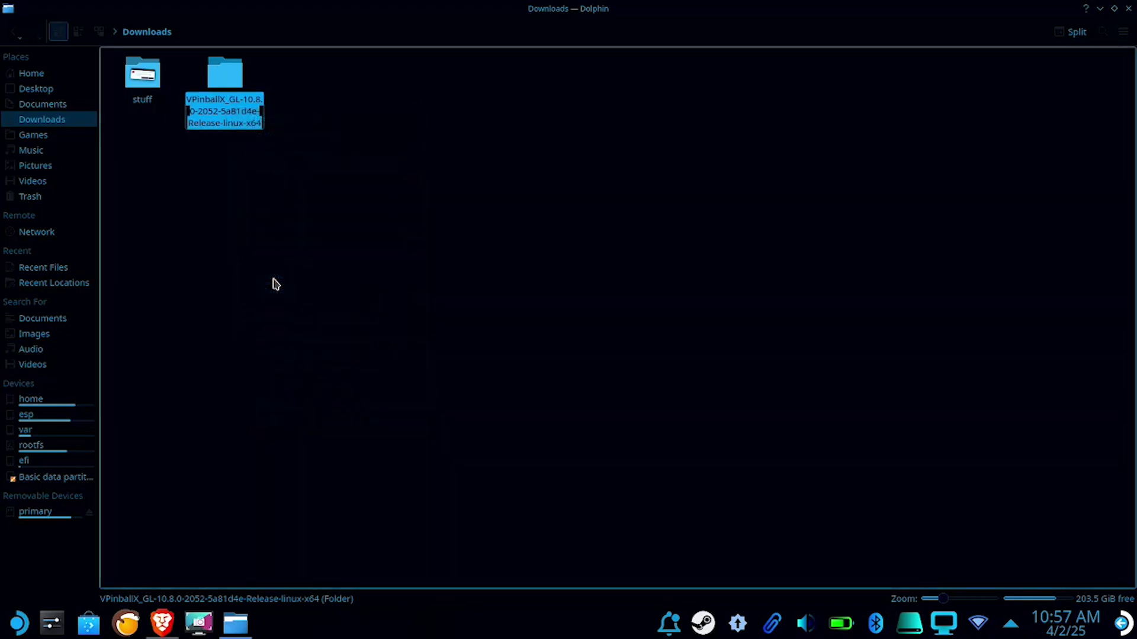
type("vpinball")
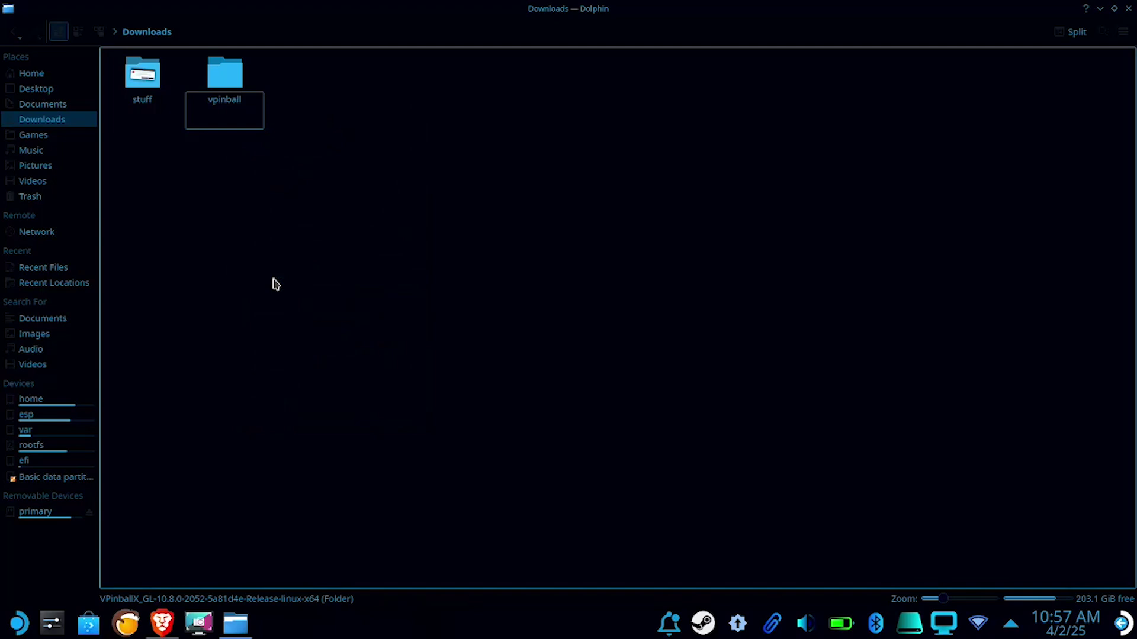
key("Return")
Move the vpinball folder from Downloads into the Home folder
left_click(230, 86)
right_click(230, 86)
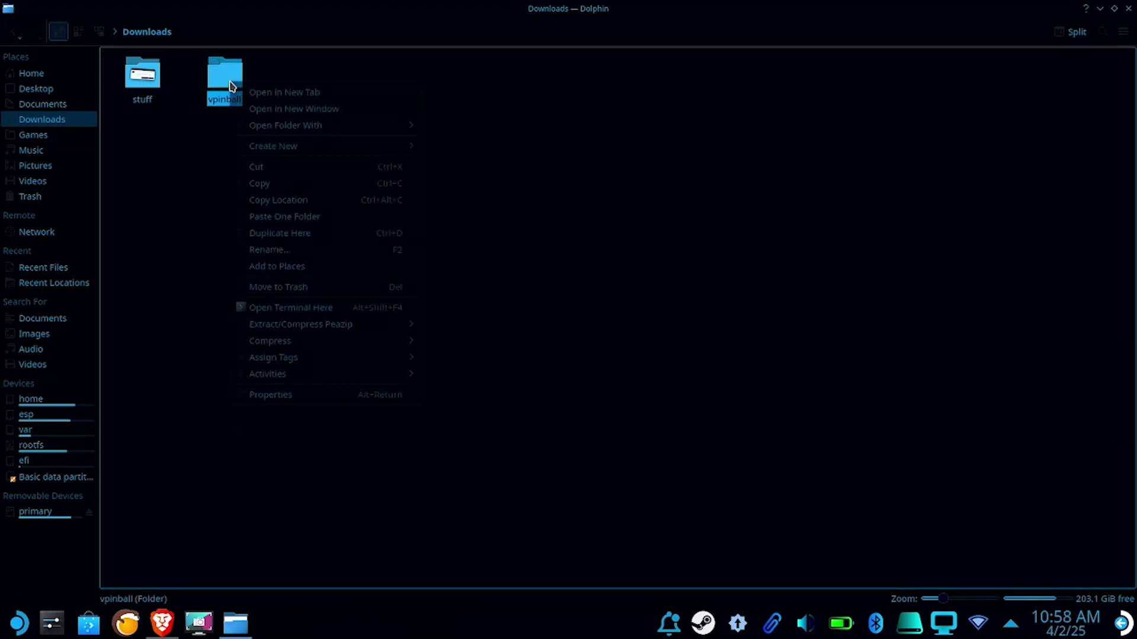
left_click(271, 168)
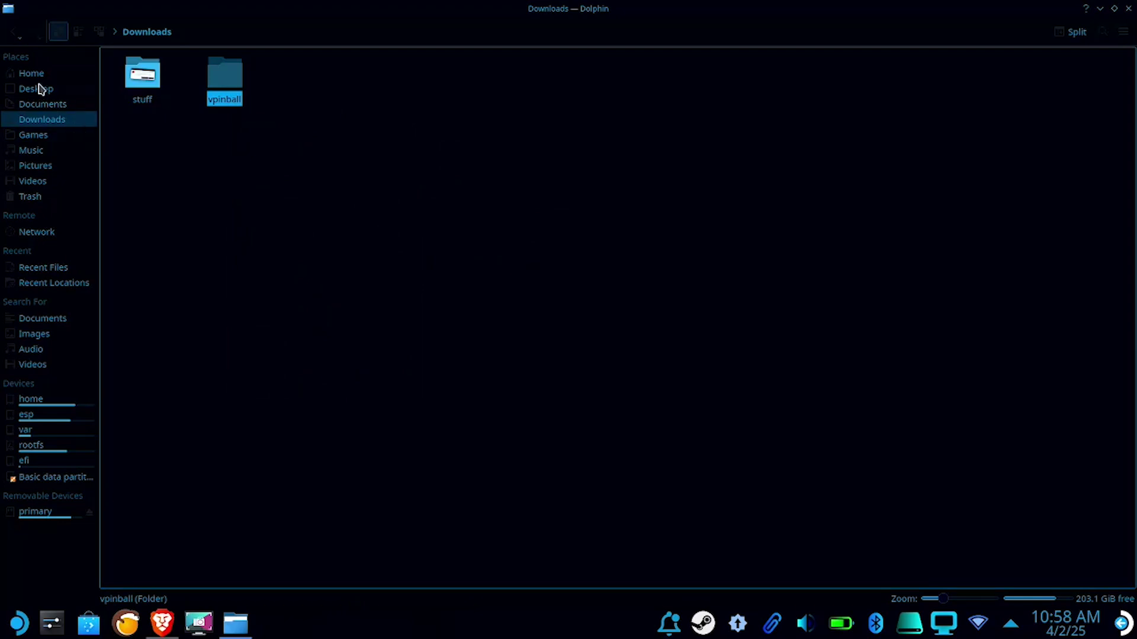
left_click(38, 78)
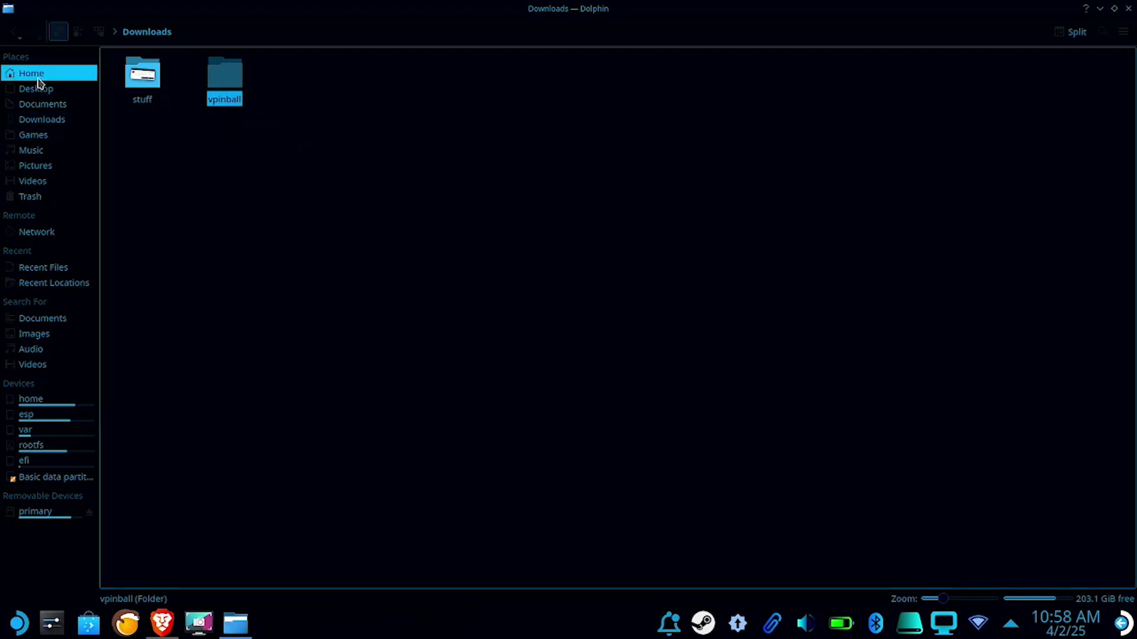
right_click(224, 210)
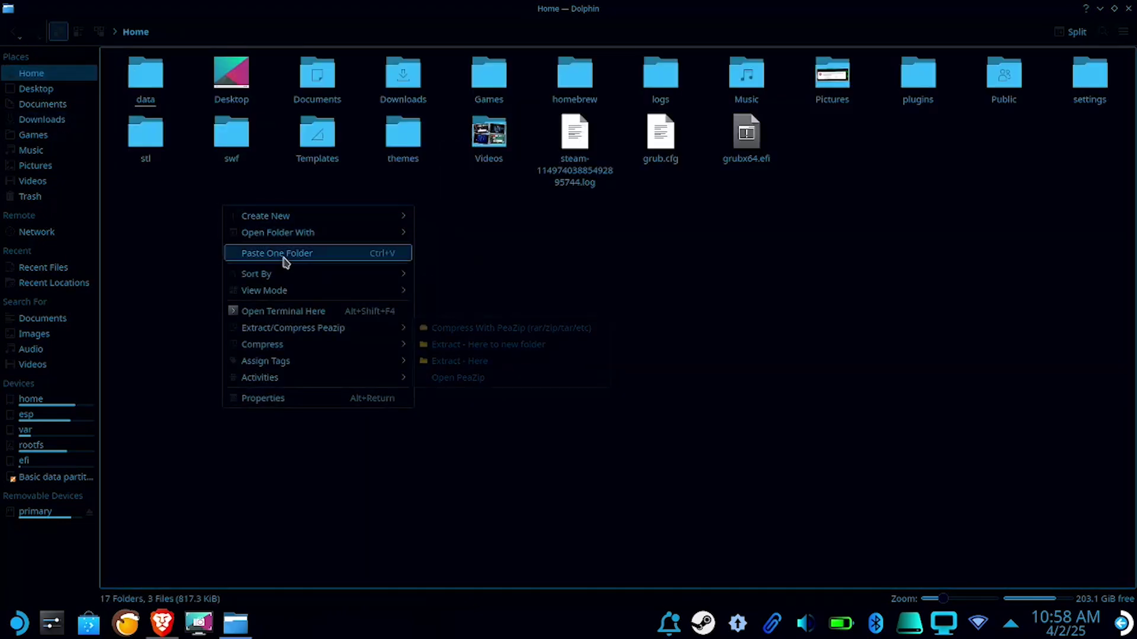
left_click(337, 261)
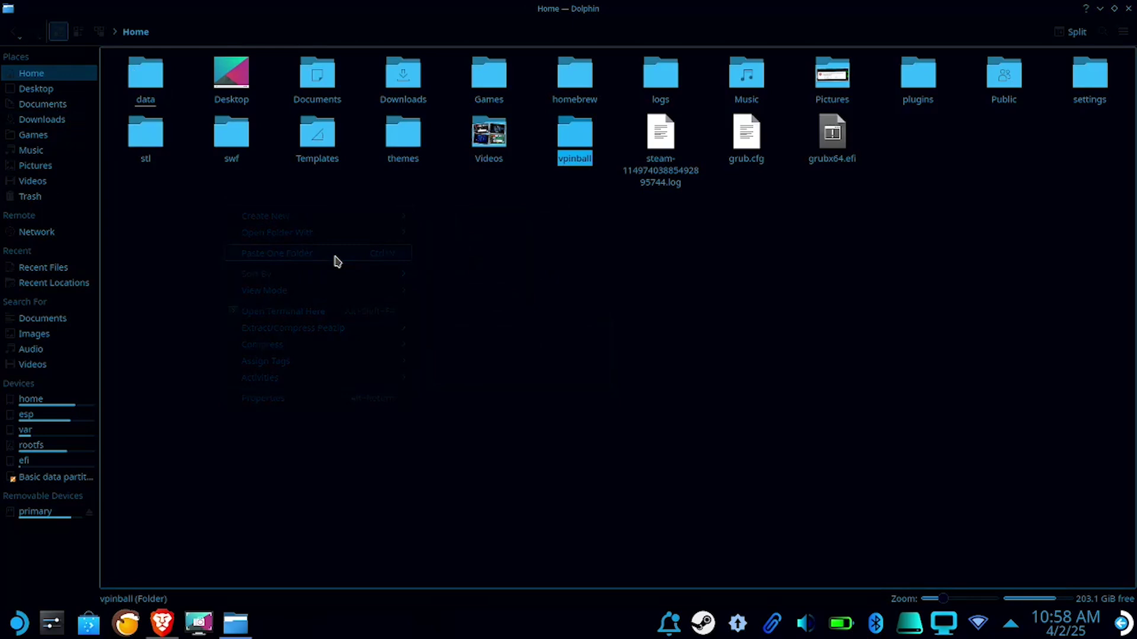
left_click(433, 273)
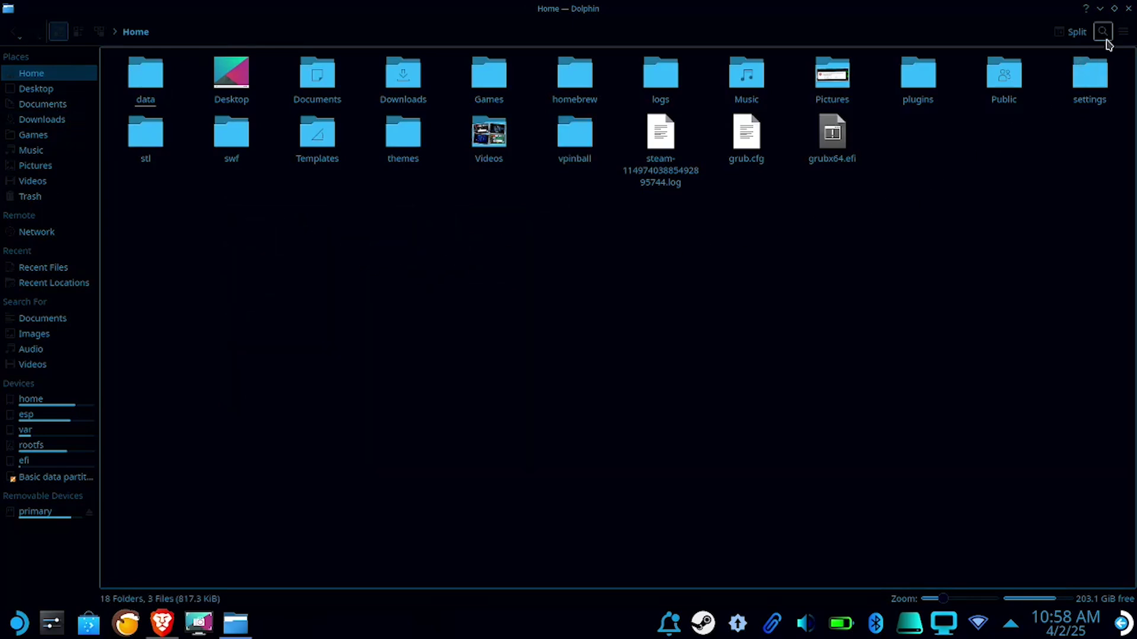
Show hidden files in the Home folder and create a new folder named .vpinball there
left_click(1123, 33)
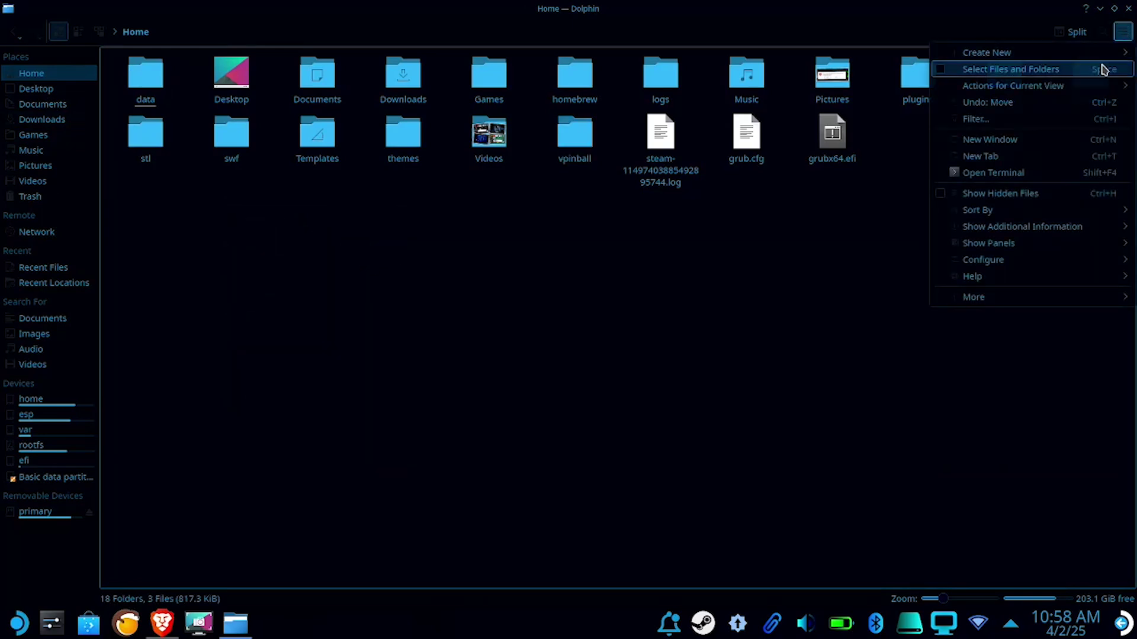
left_click(1016, 199)
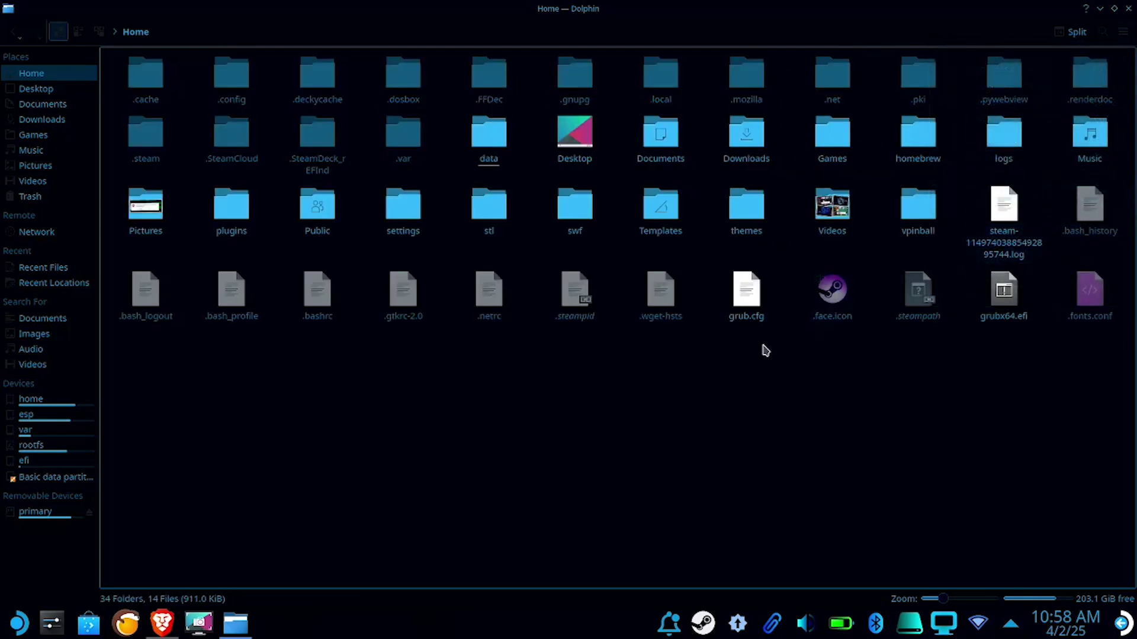
right_click(726, 382)
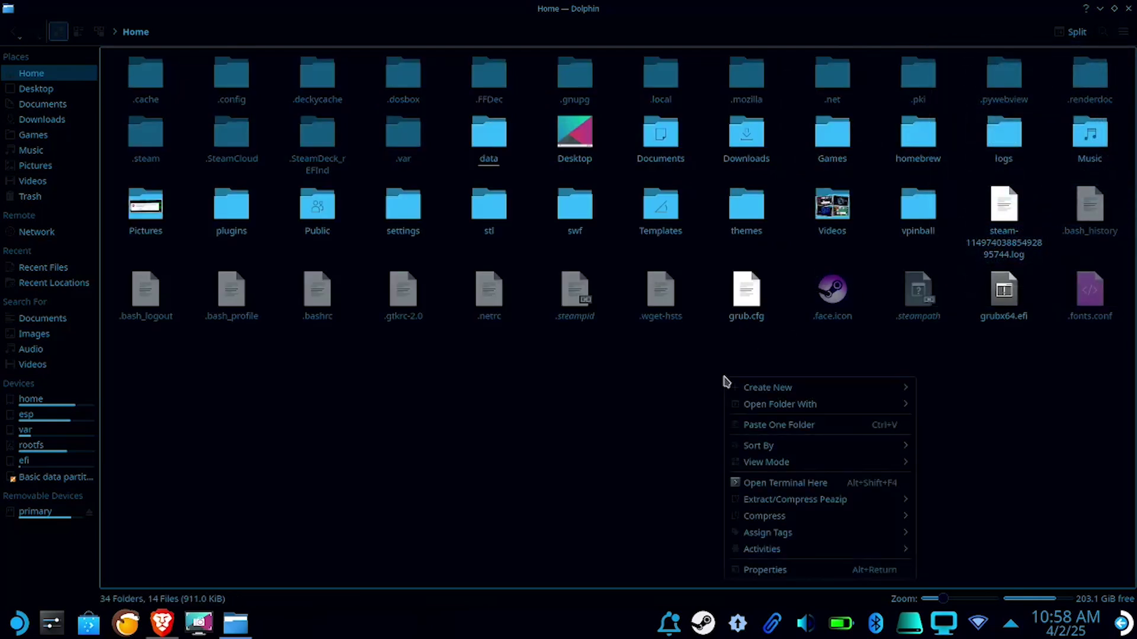
mouse_move(741, 386)
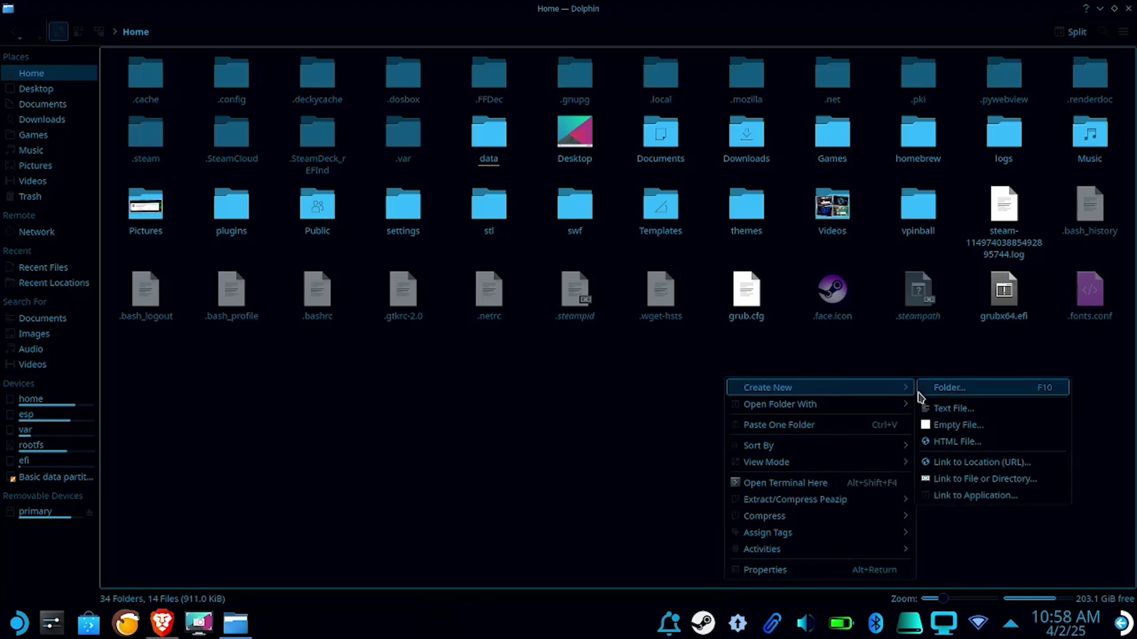
left_click(939, 393)
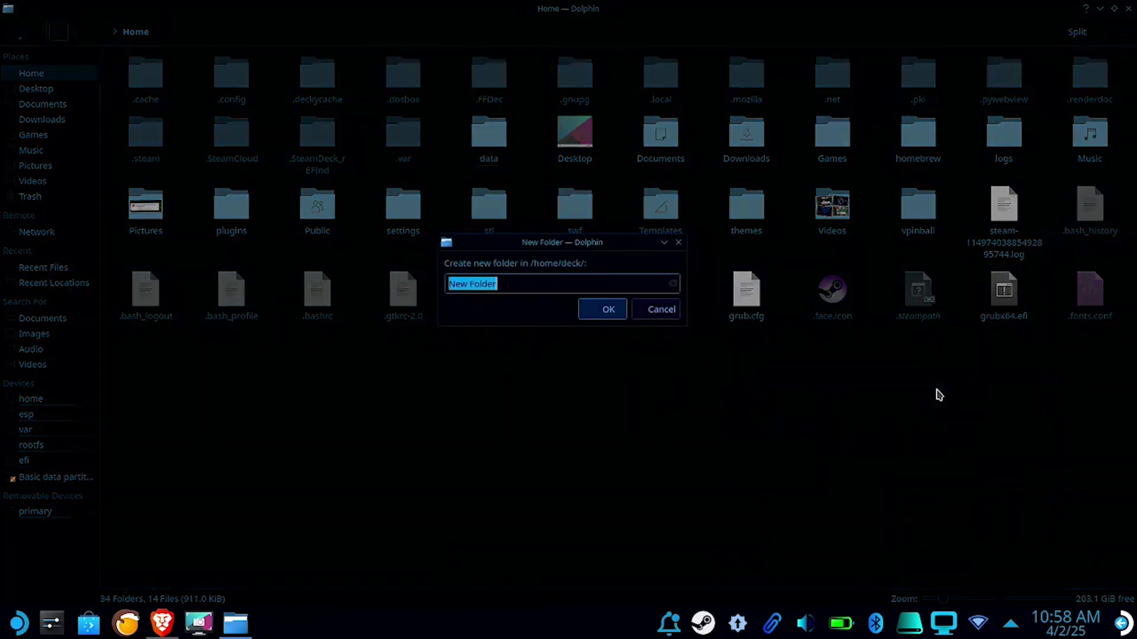
type(".vpl")
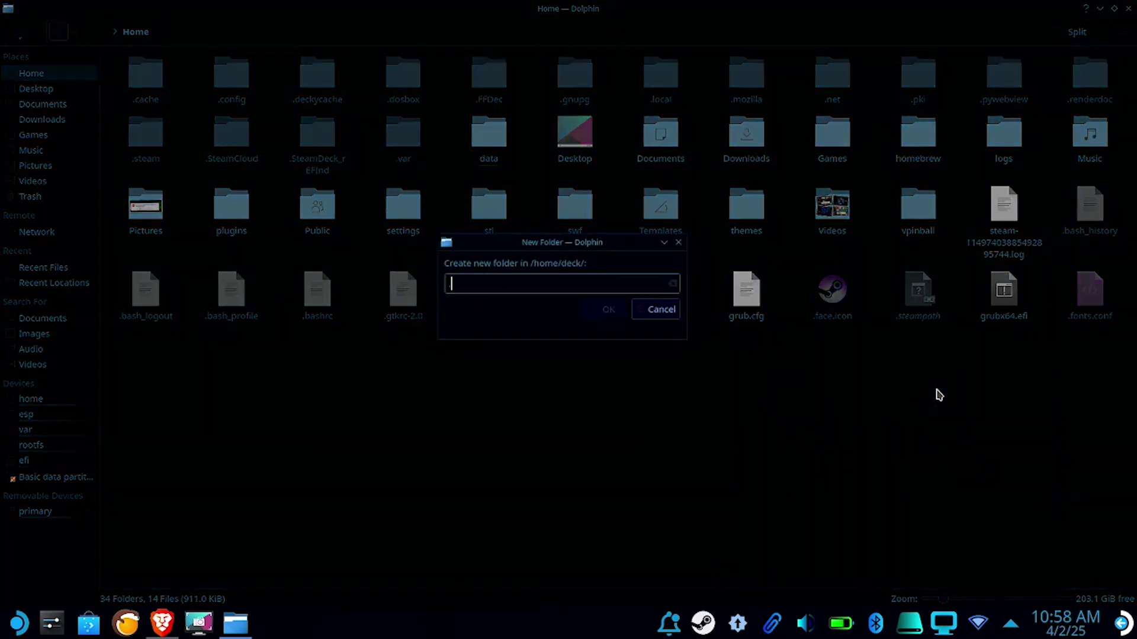
type("nball")
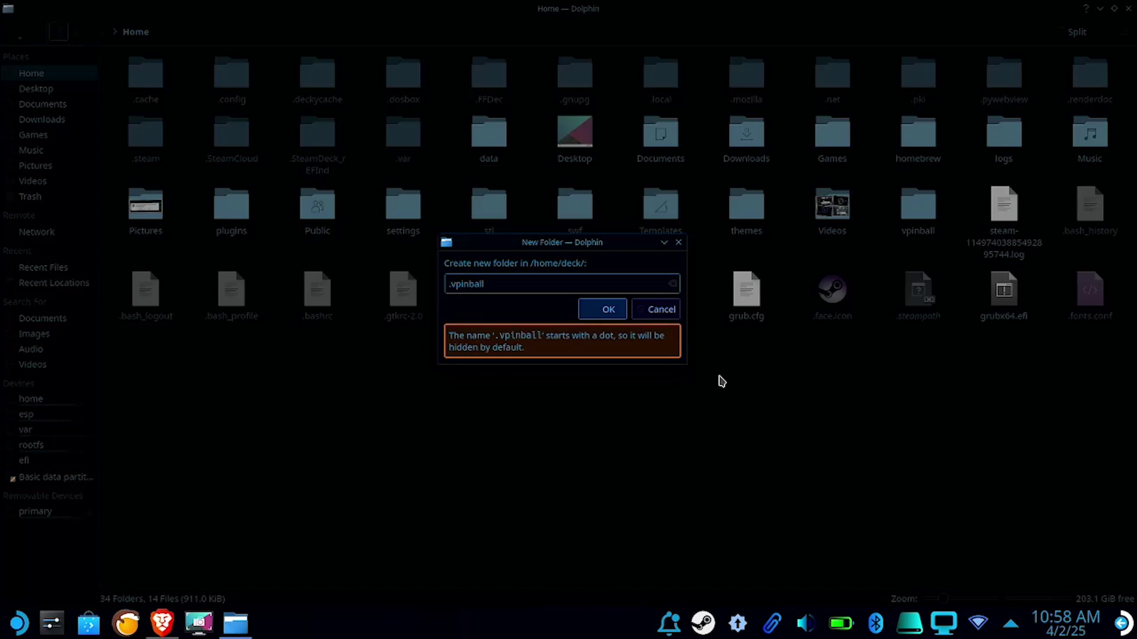
left_click(608, 310)
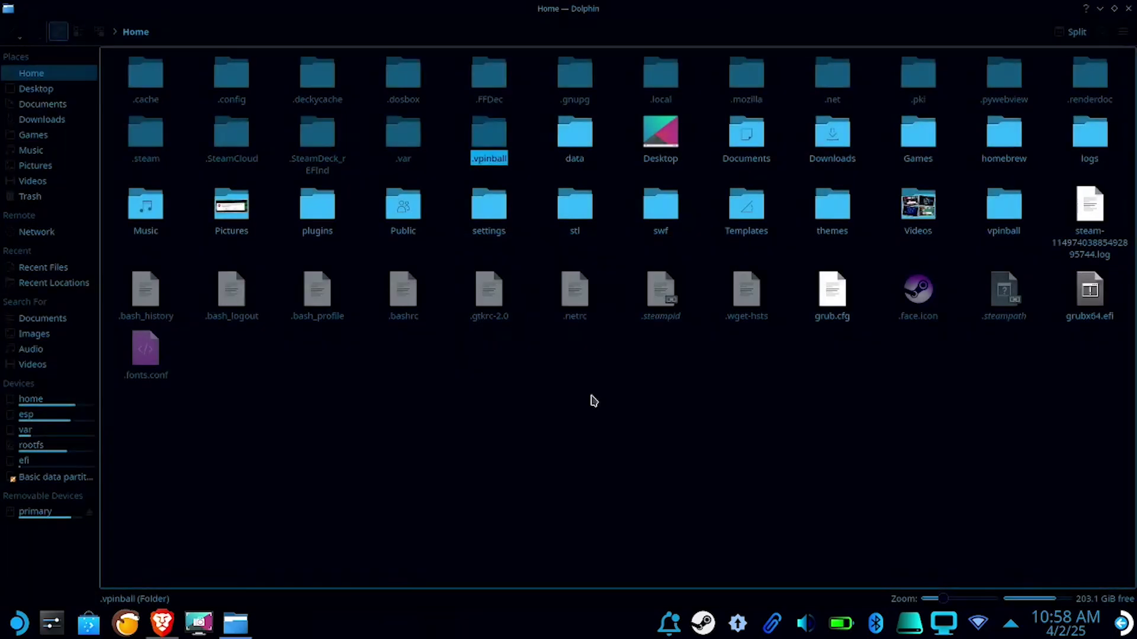
Create a second hidden folder named .pinmame in the Home folder
right_click(591, 398)
mouse_move(655, 405)
left_click(798, 412)
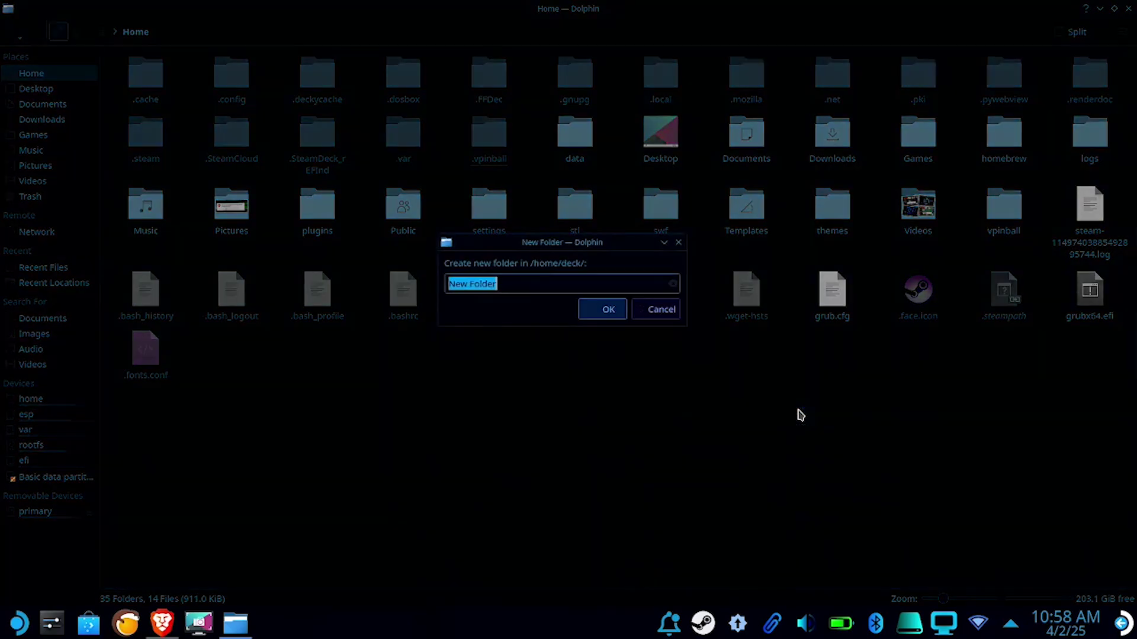
type(".pinmame")
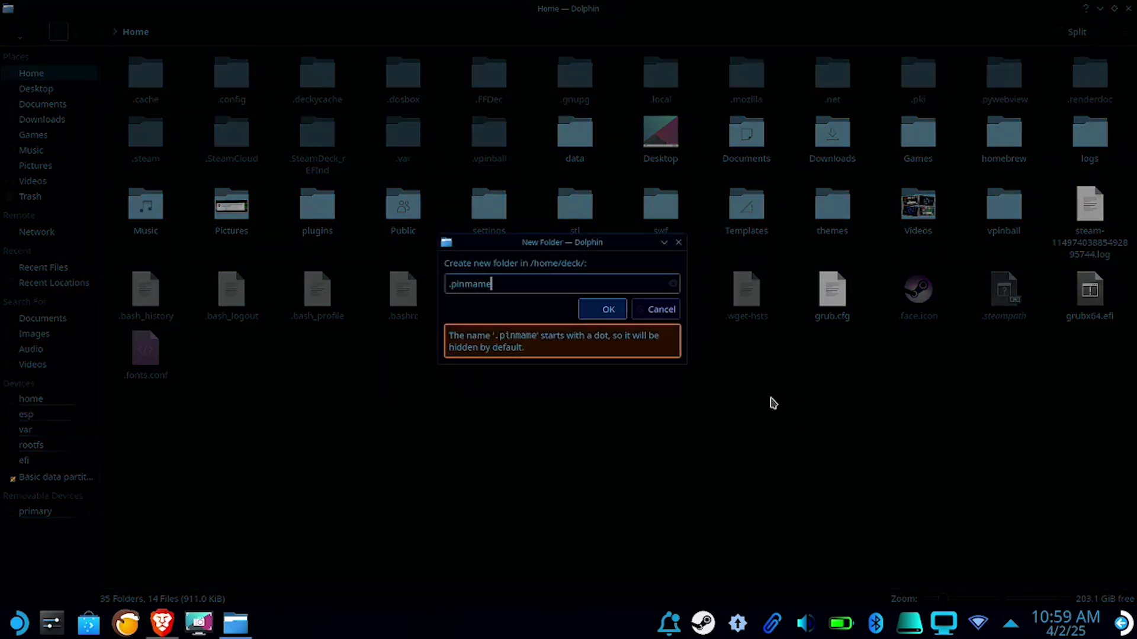
left_click(609, 309)
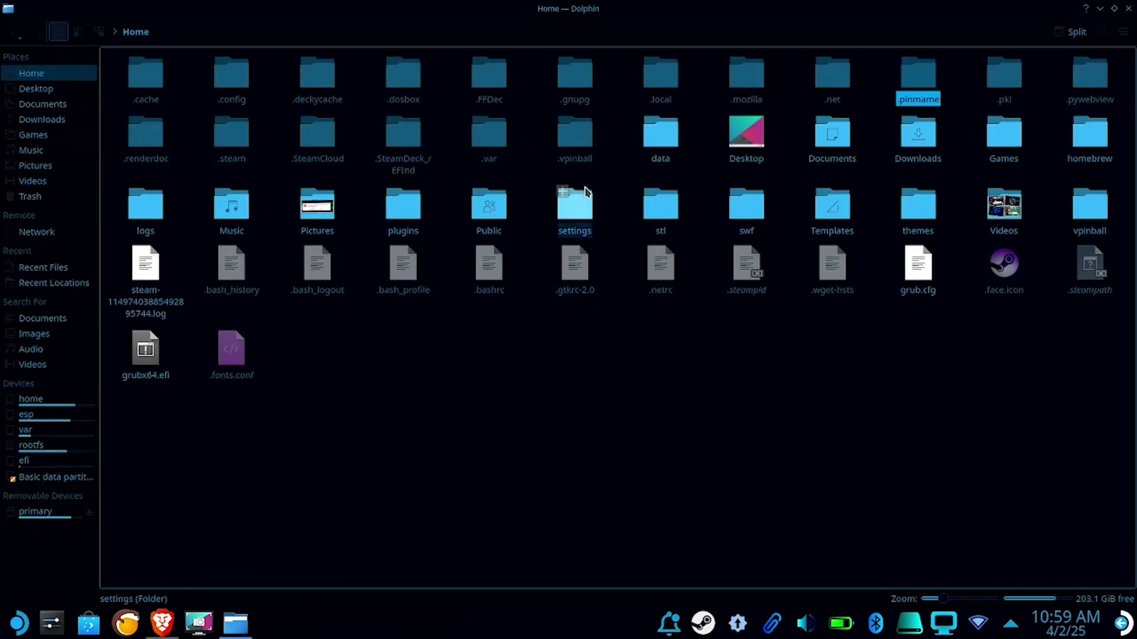
Open the .vpinball folder in Home and create a folder named cache inside it
double_click(578, 147)
right_click(579, 147)
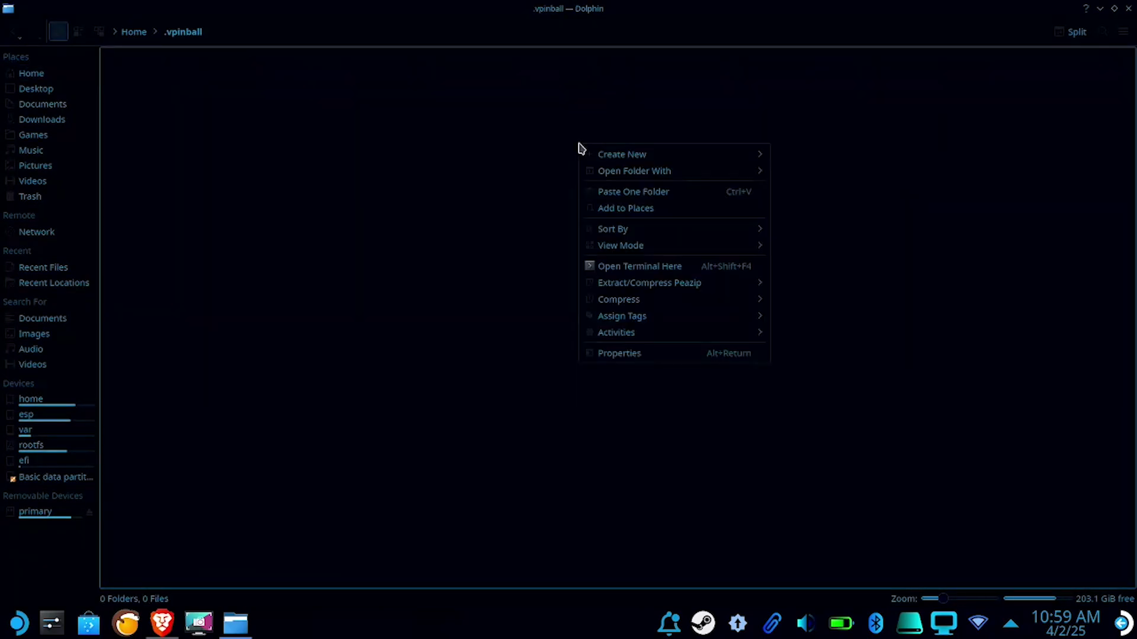
mouse_move(685, 152)
left_click(799, 156)
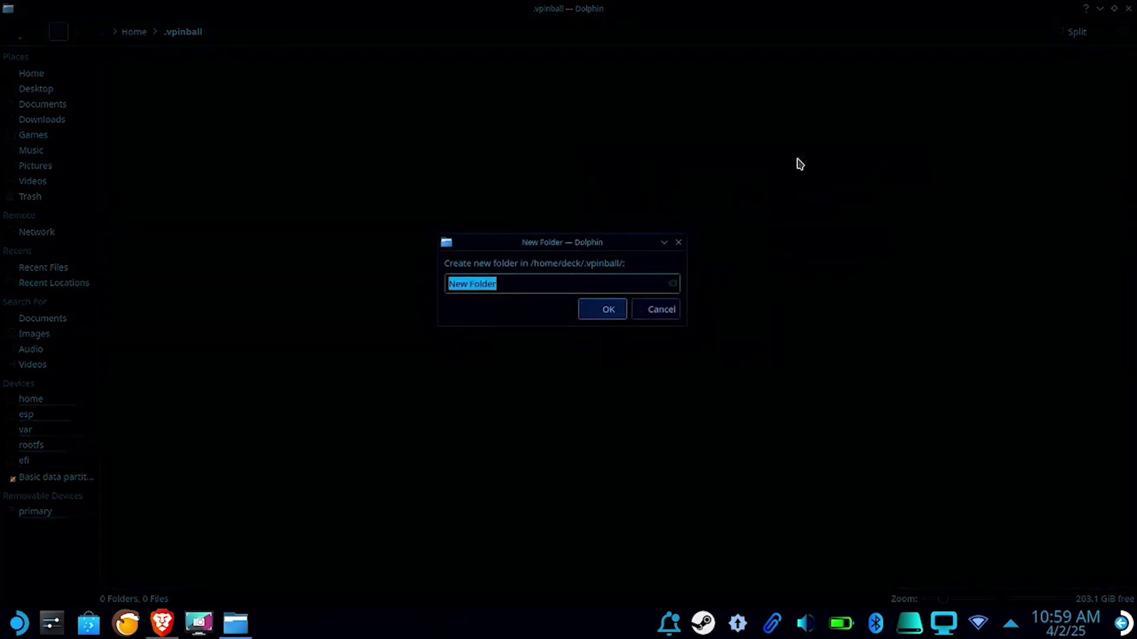
type("cache")
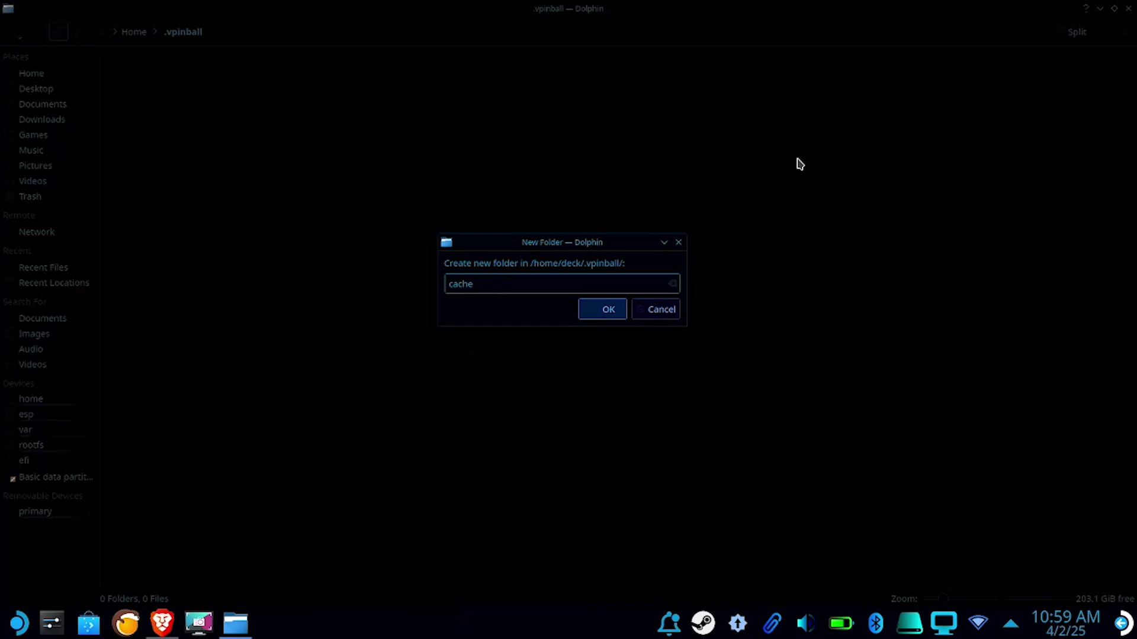
key("Return")
Create a folder named pinmame in .vpinball, next to cache
right_click(797, 163)
left_click(785, 171)
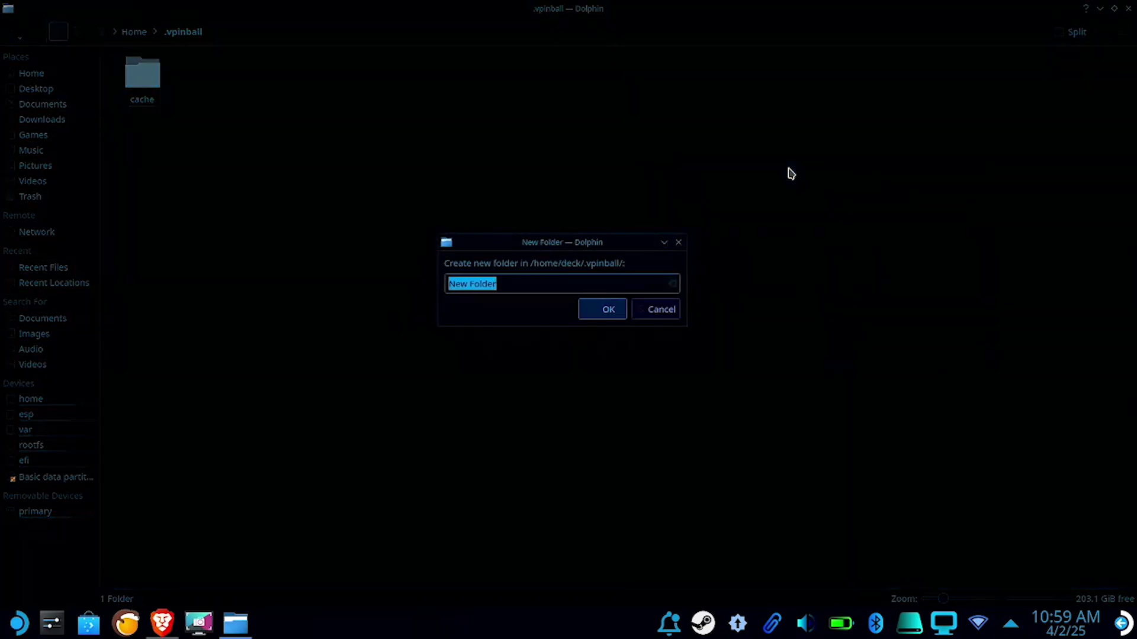
type("P")
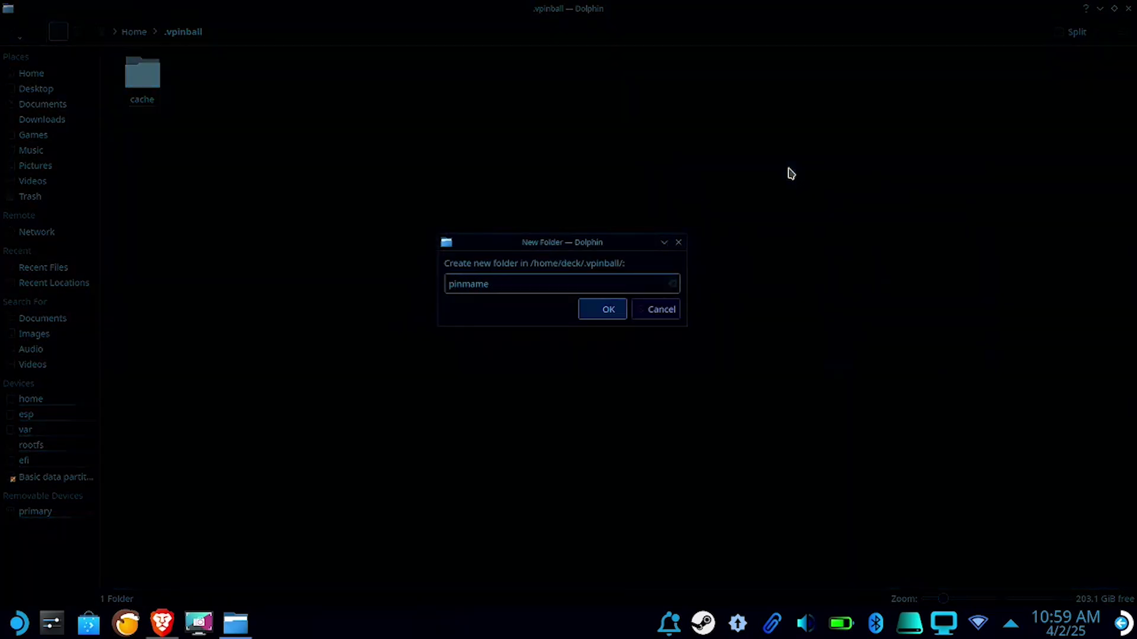
type("inmame")
key("Return")
Add a third folder named user in .vpinball
right_click(790, 173)
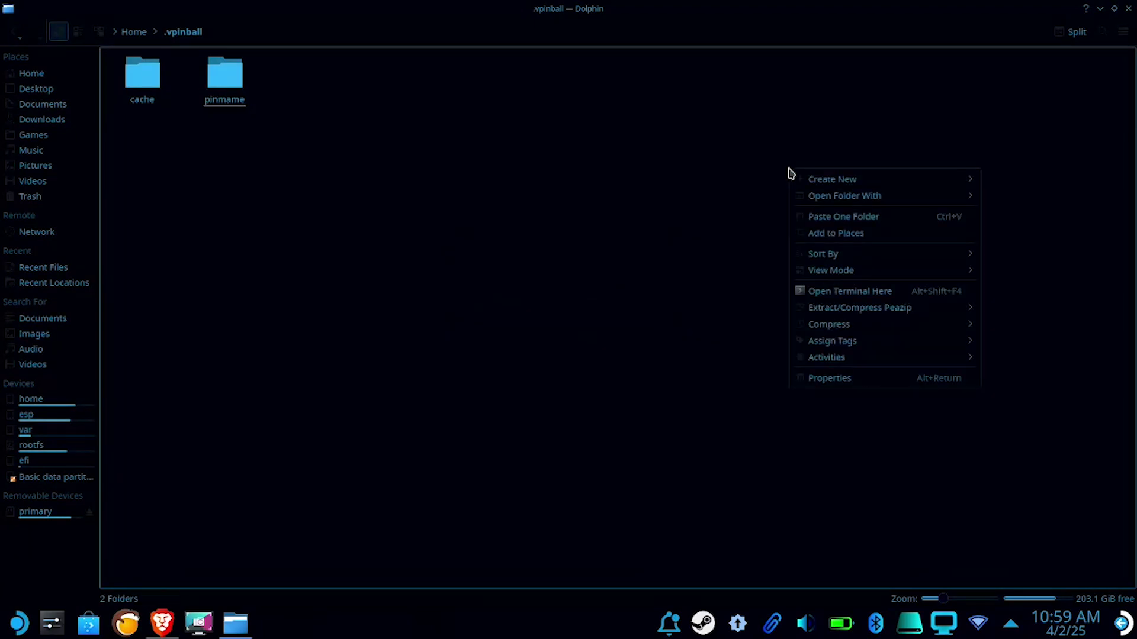
mouse_move(807, 180)
left_click(997, 181)
type("u")
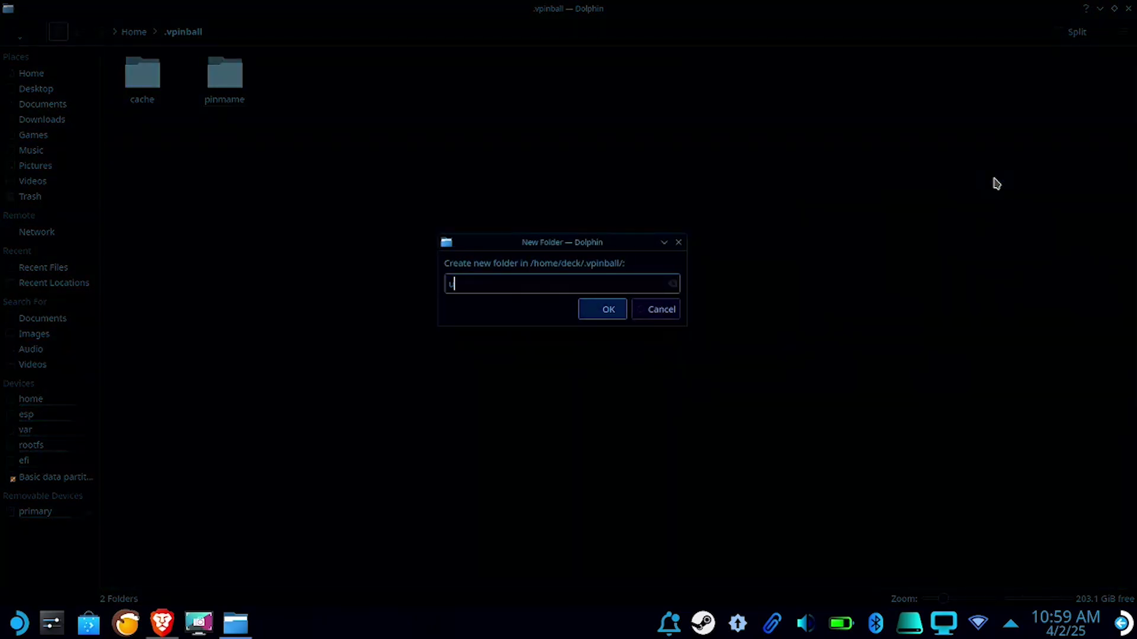
type("ser")
key("Return")
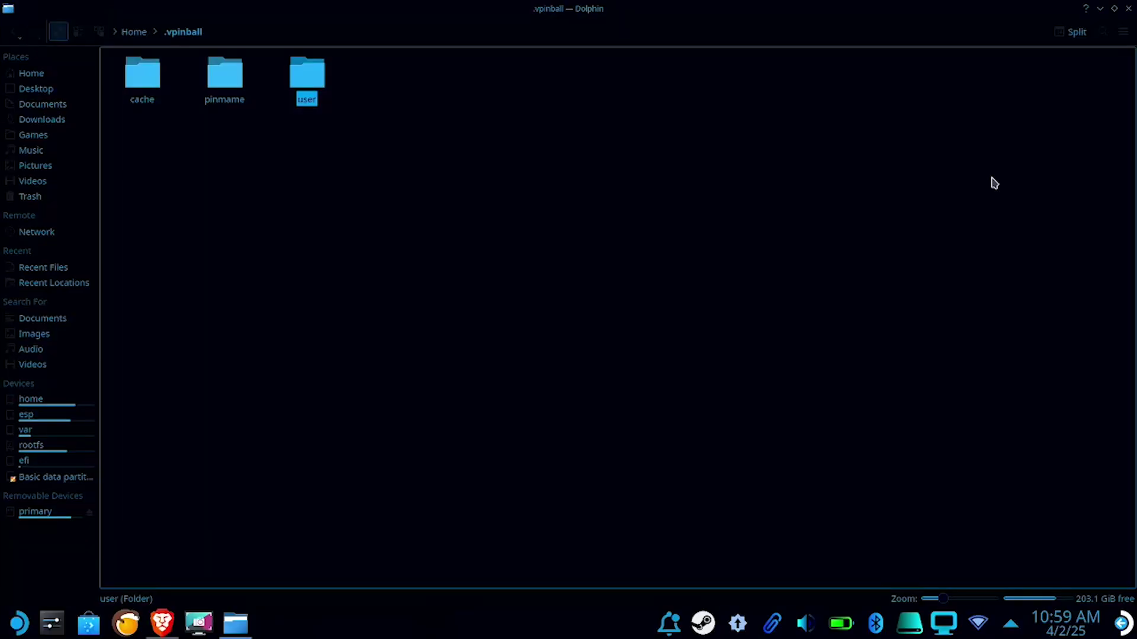
Go back to Home, open the .pinmame folder and create a folder named cfg inside it
left_click(135, 32)
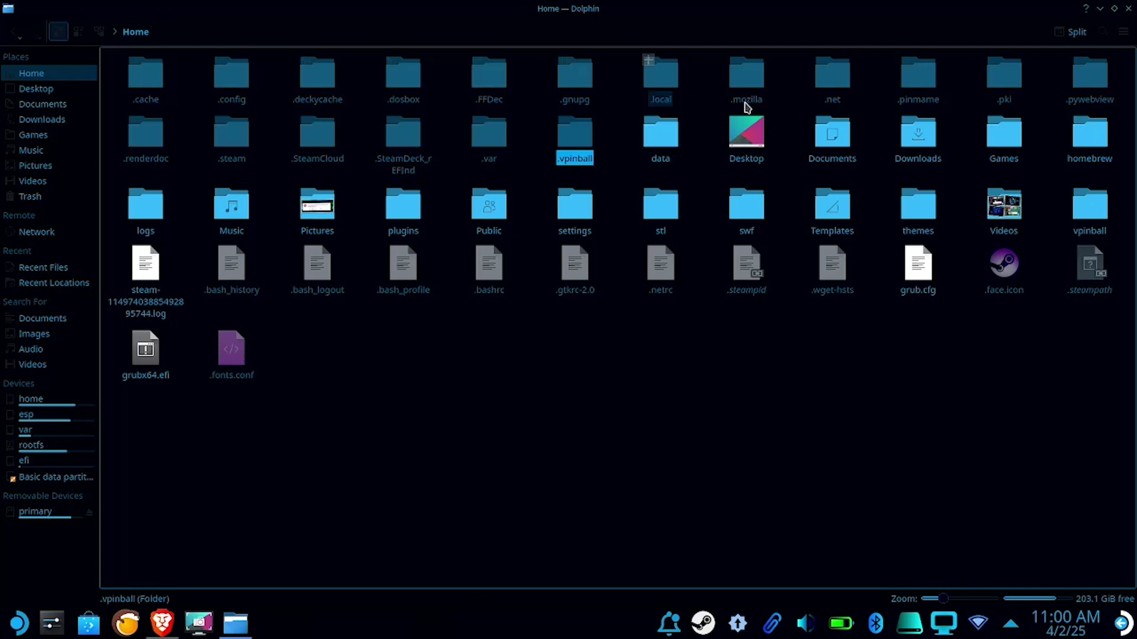
double_click(918, 77)
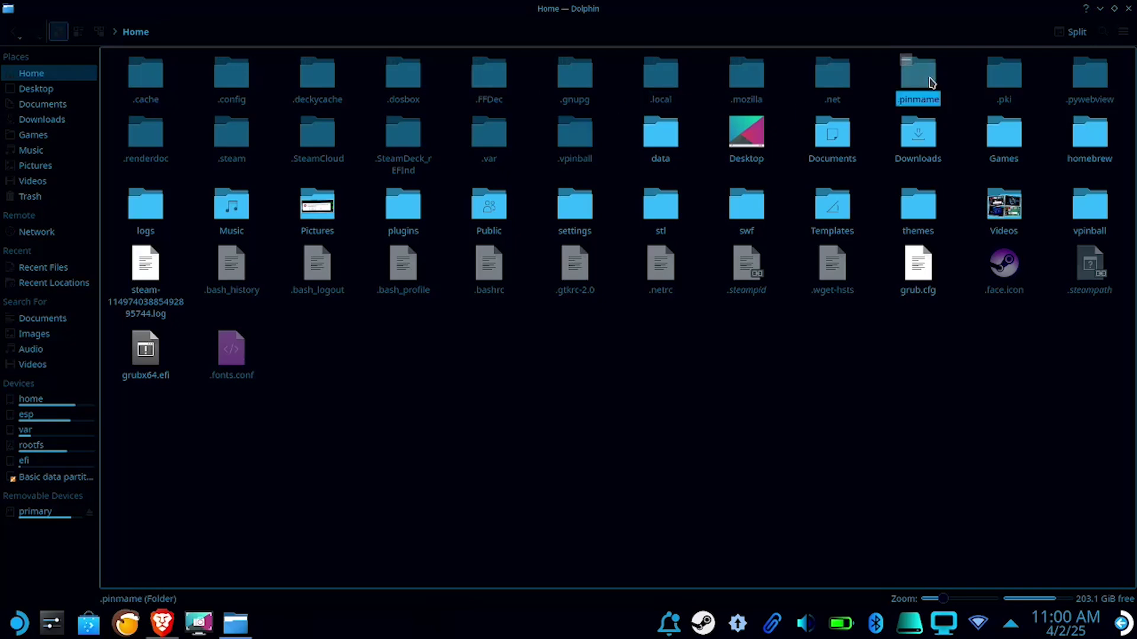
right_click(788, 155)
mouse_move(912, 166)
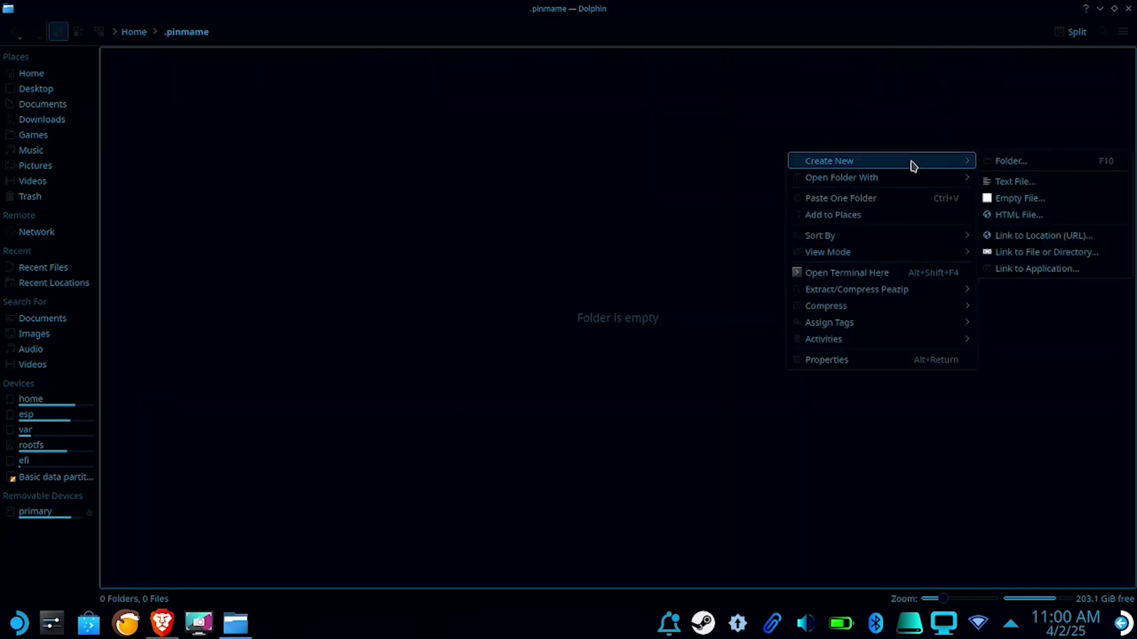
left_click(997, 161)
key("BackSpace")
type("cfg")
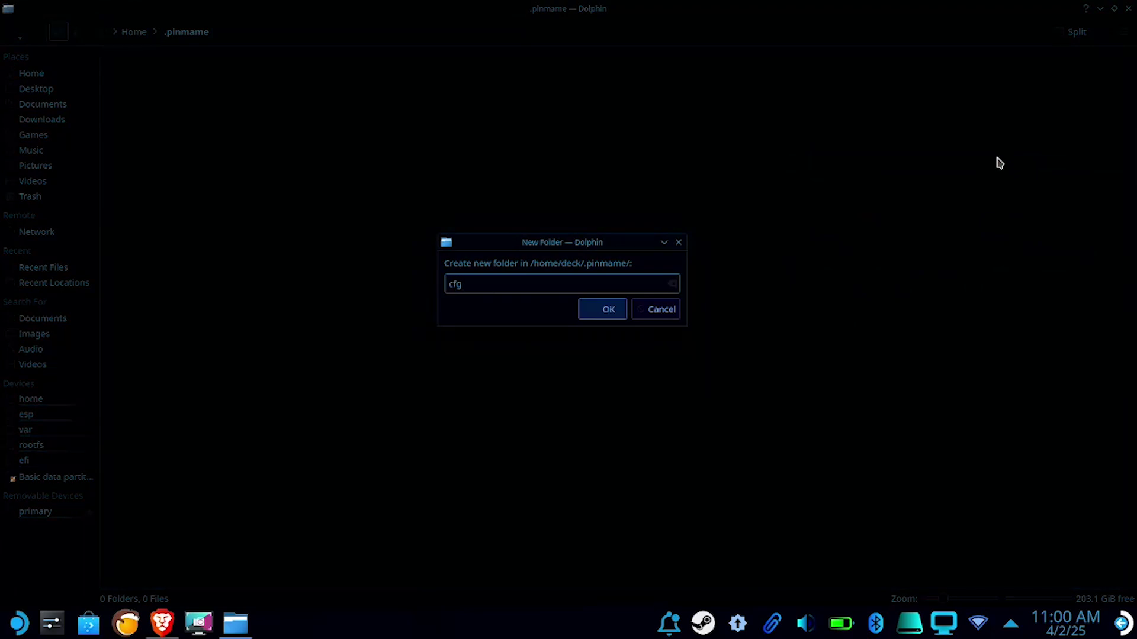
key("Return")
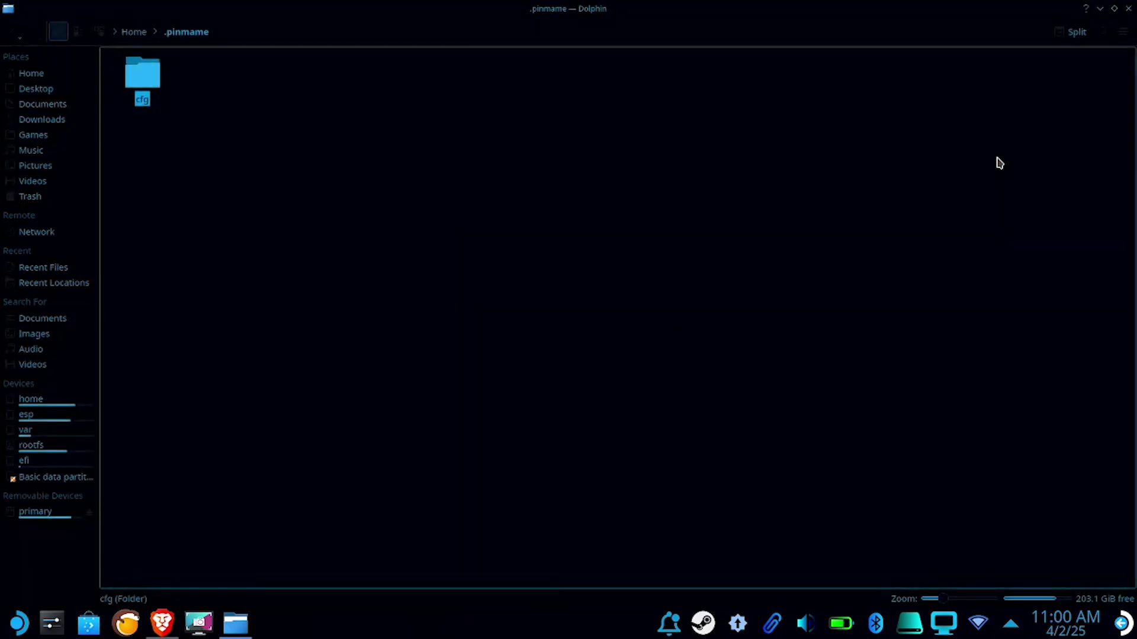
Create a folder named ini in .pinmame, next to cfg
right_click(1002, 162)
mouse_move(1003, 169)
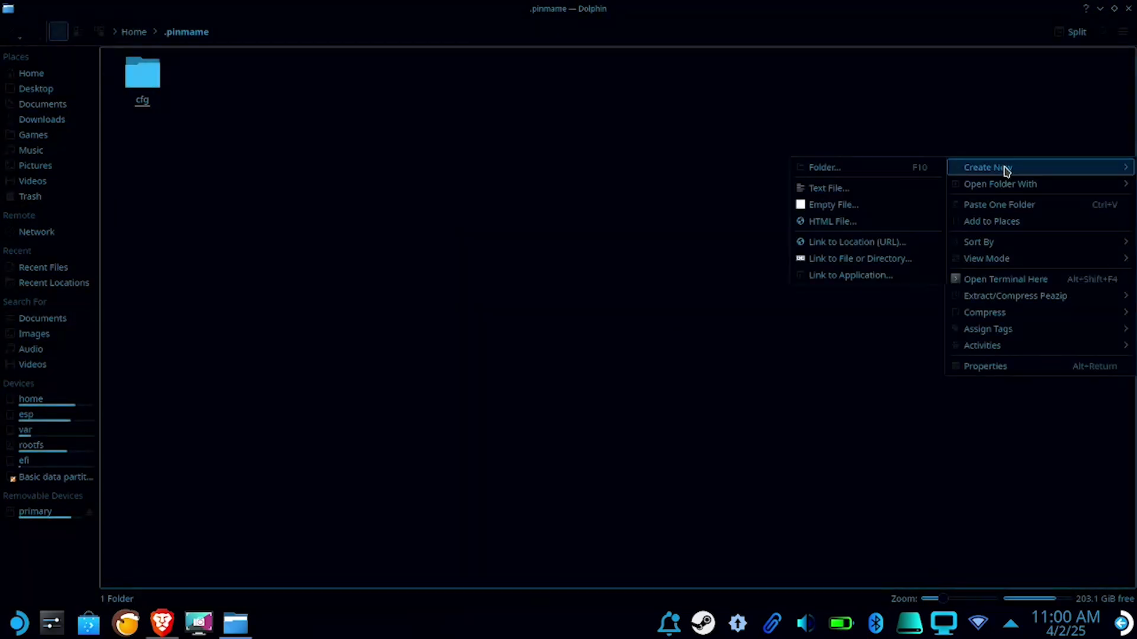
left_click(920, 172)
key("BackSpace")
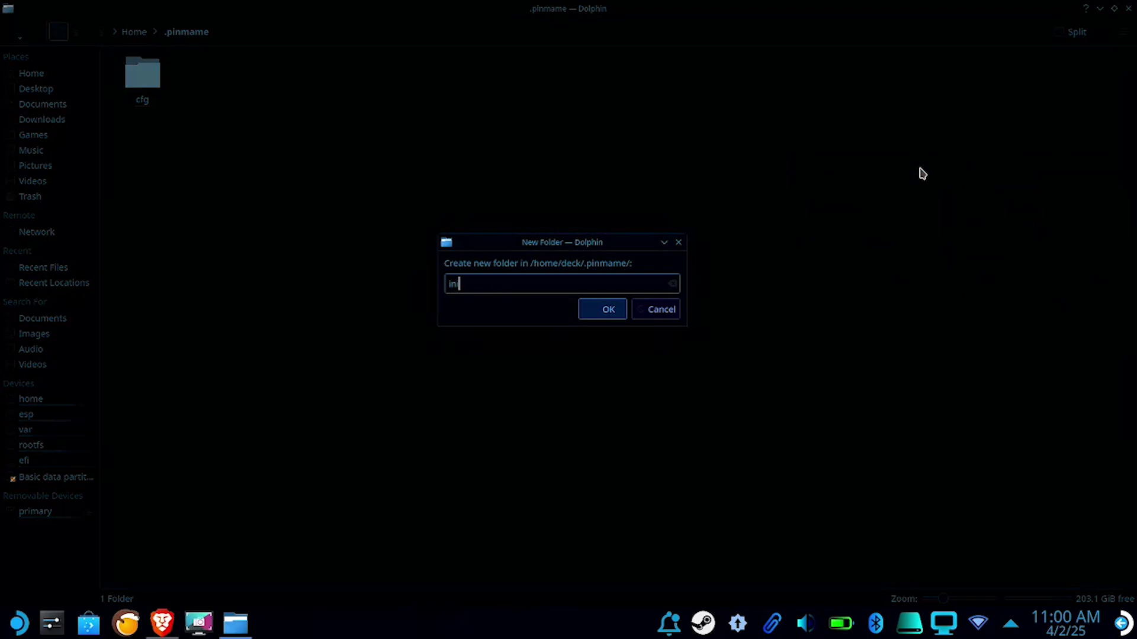
type("ini")
key("Return")
Create a folder named nvram in the .pinmame folder
right_click(921, 174)
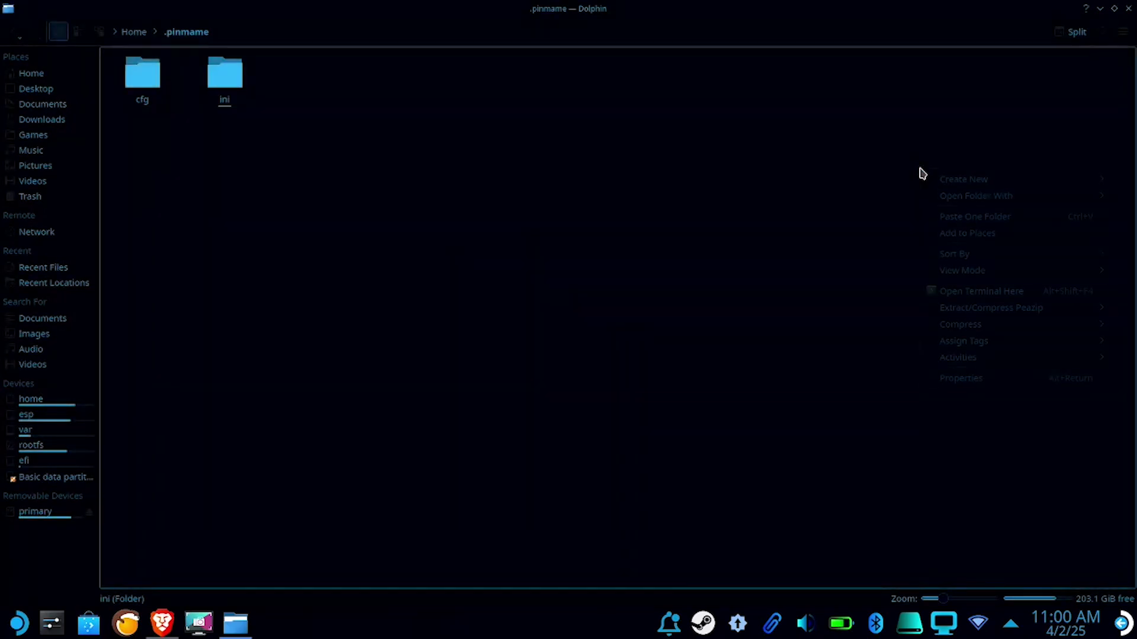
left_click(912, 179)
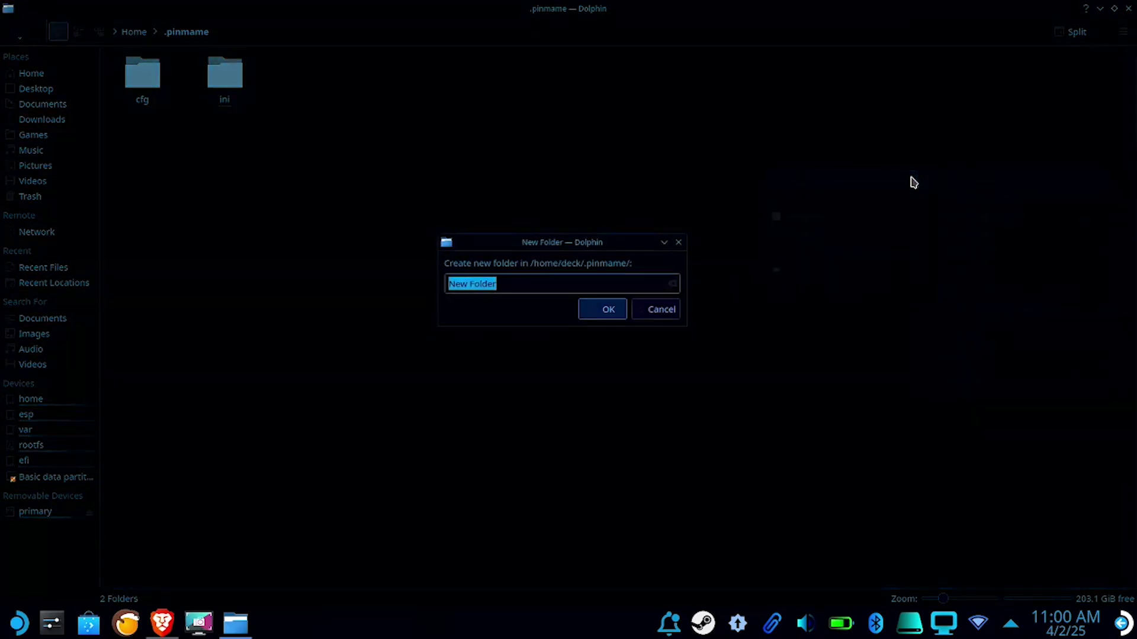
type("ram")
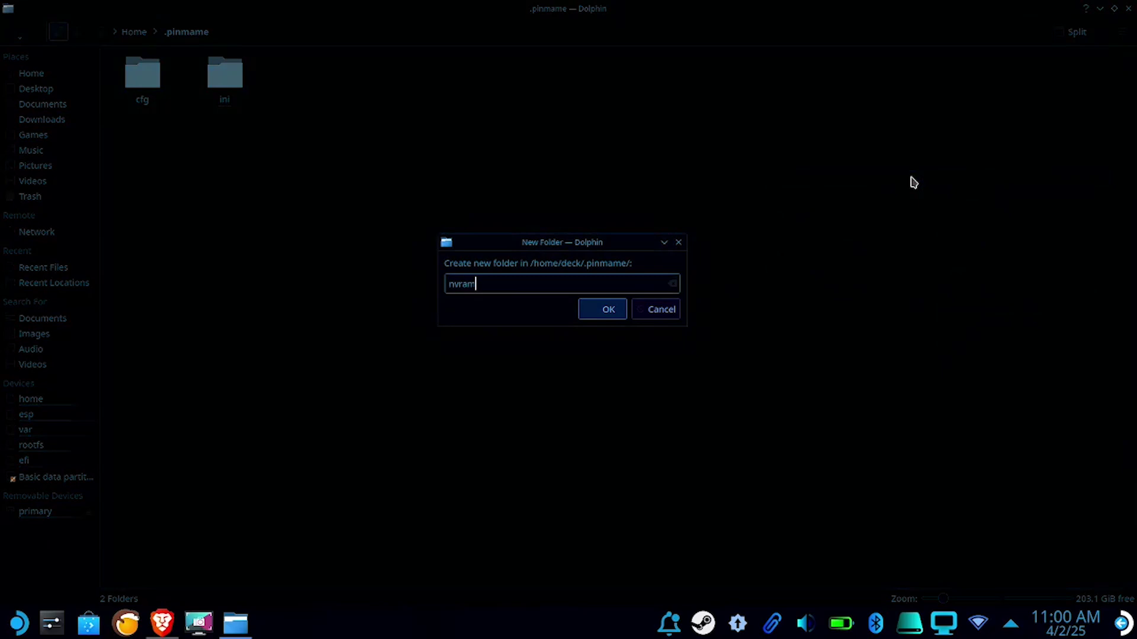
type("vram")
key("Return")
Create a fourth folder named roms in the .pinmame folder
right_click(913, 181)
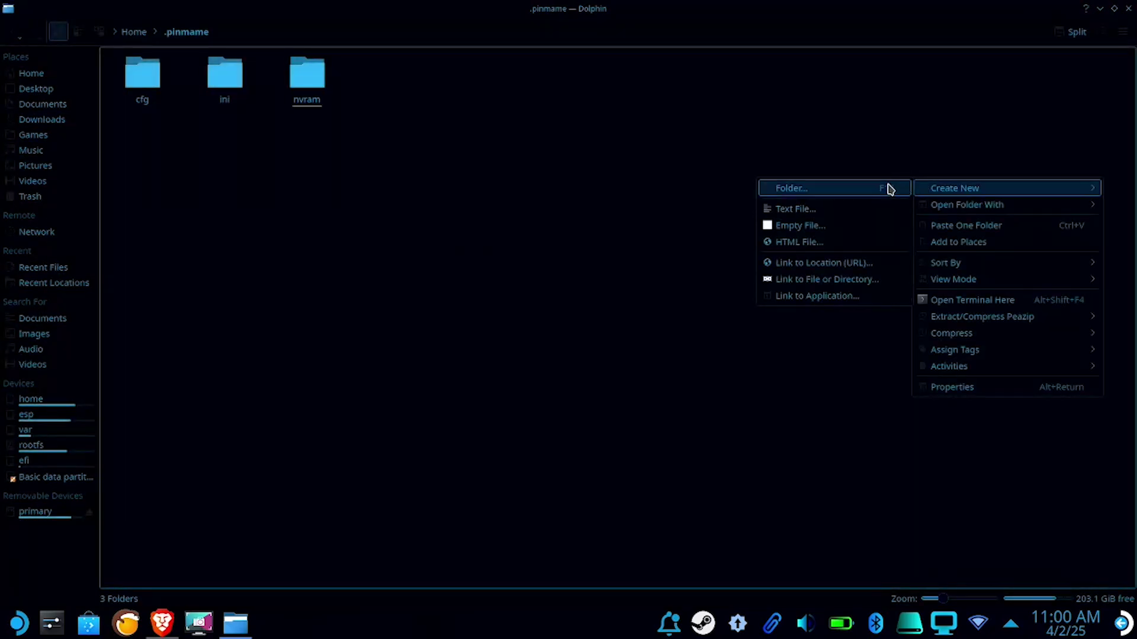
left_click(887, 188)
type("roms")
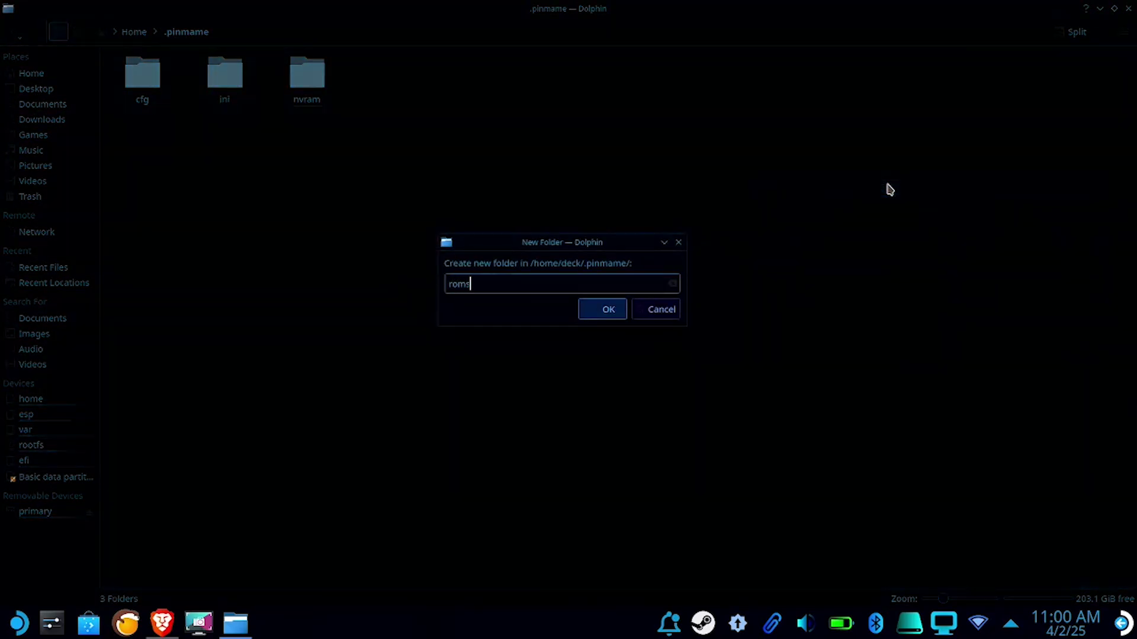
key("Return")
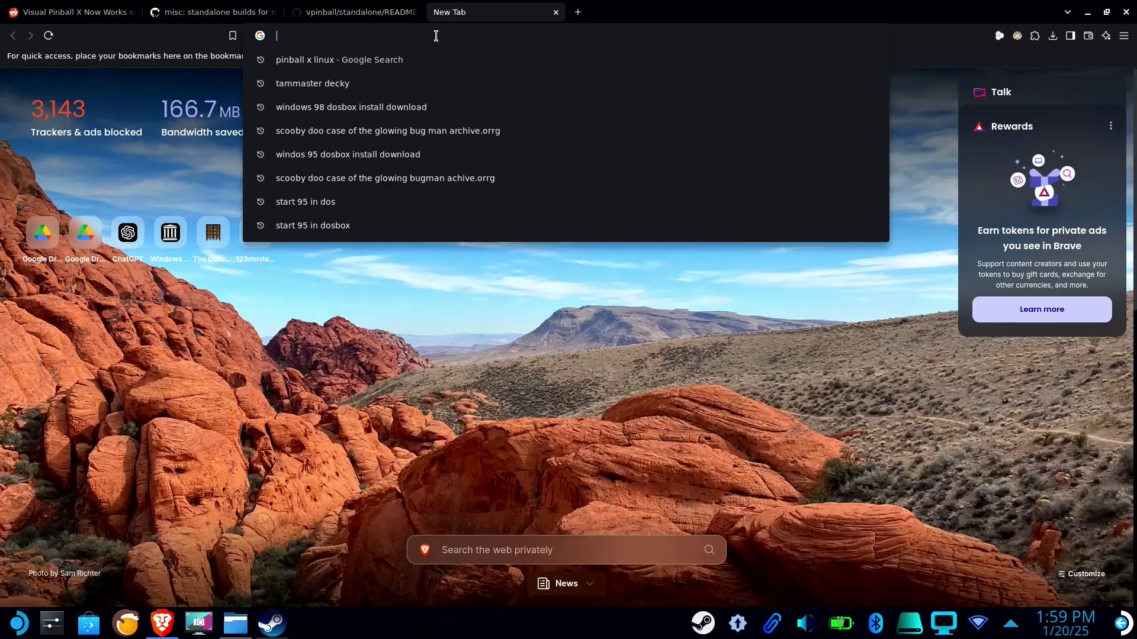
In the Brave browser, search the web for "vp universe", open the VPUniverse site and go to its account sign-up
type("vp universe")
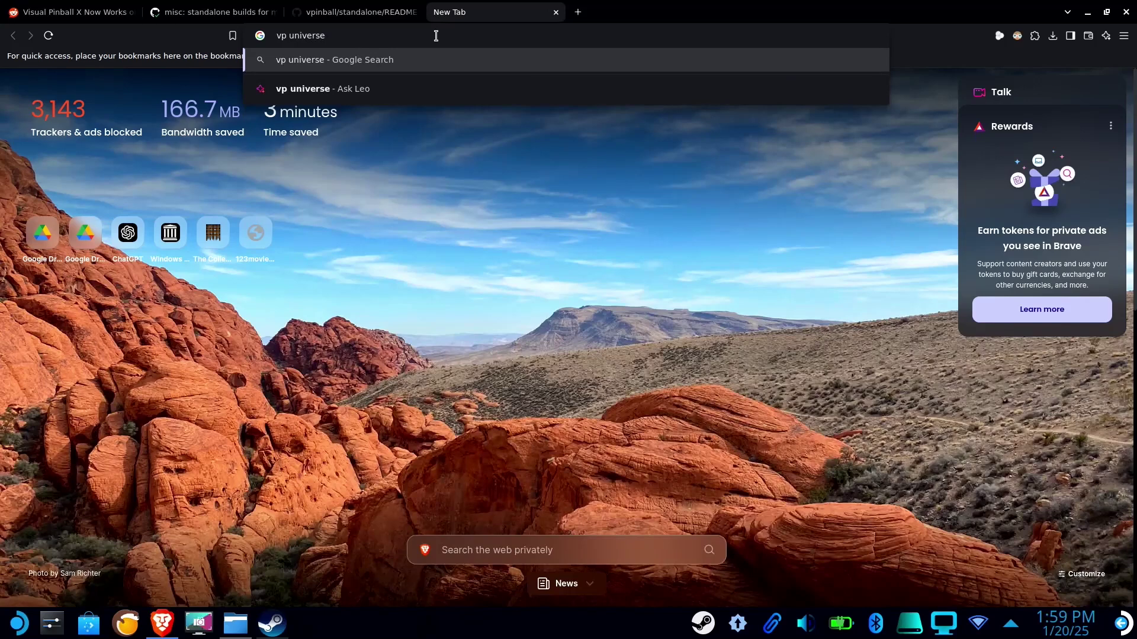
key("Return")
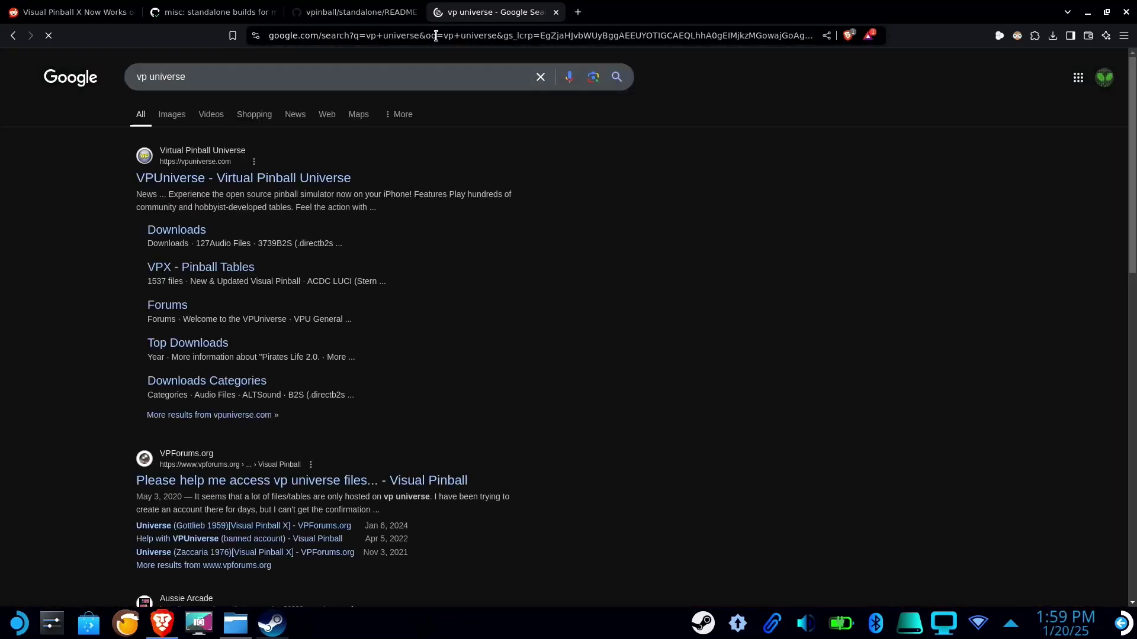
left_click(315, 176)
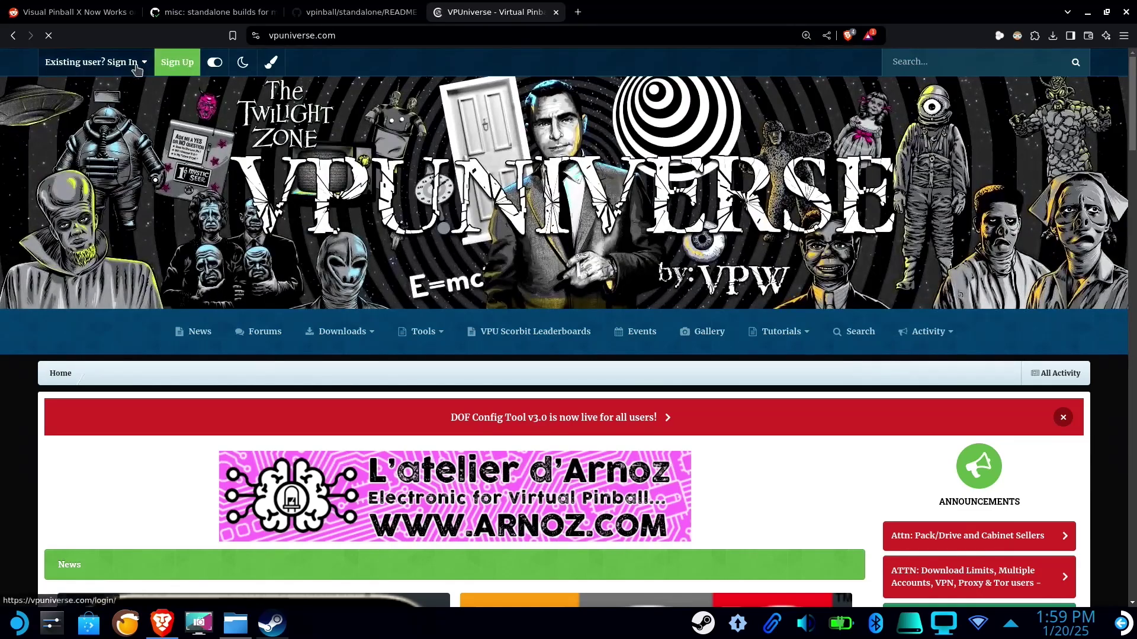
left_click(177, 66)
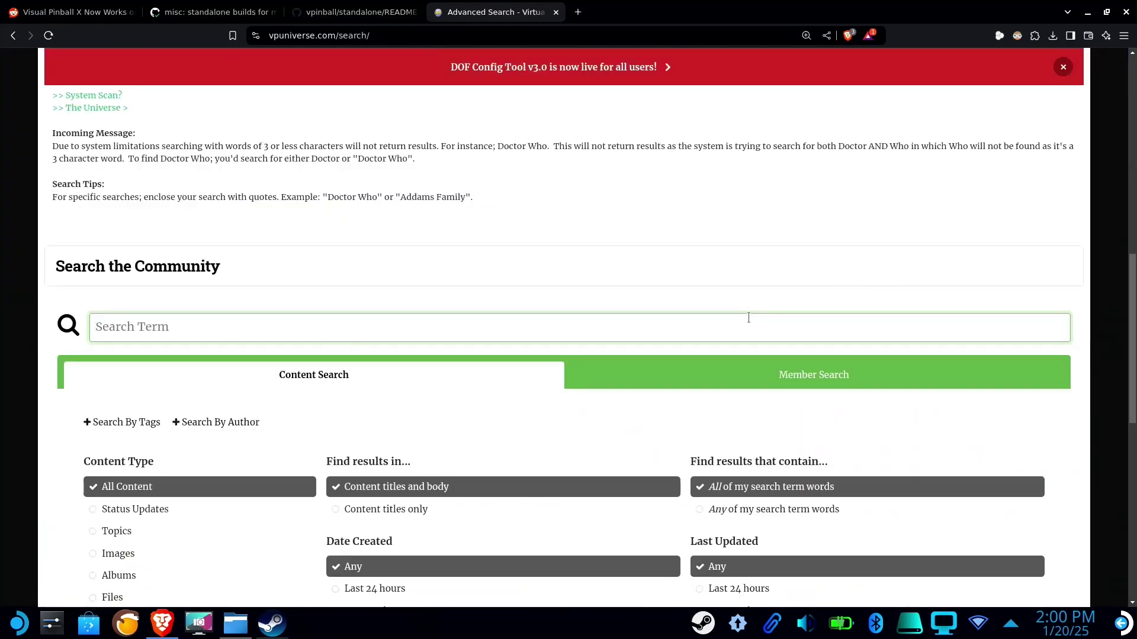
Search the VPUniverse community content for "sopranos"
left_click(748, 318)
type("so")
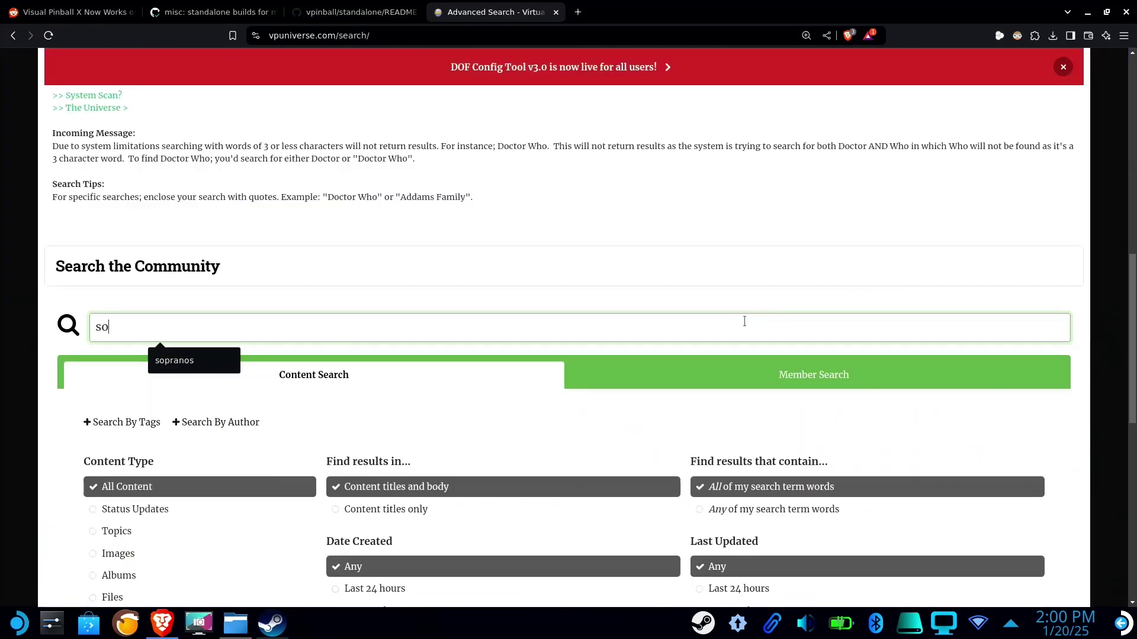
type("pranos")
key("Return")
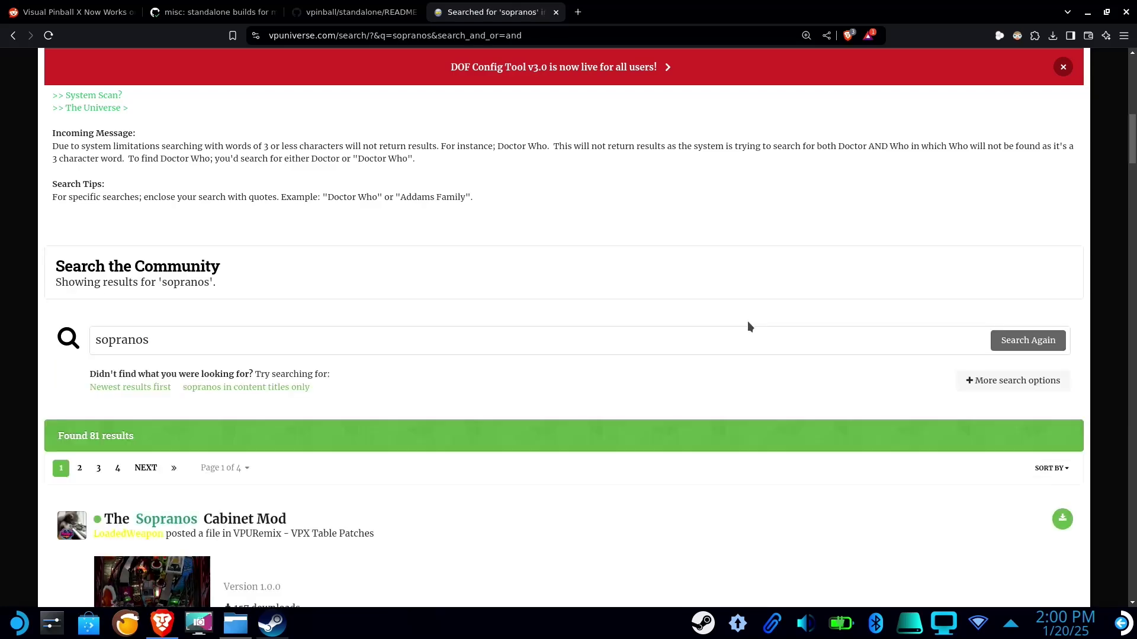
Open The Sopranos (Stern 2005) file posted in VPX - Pinball Tables from the search results
scroll(1060, 253, "down", 15)
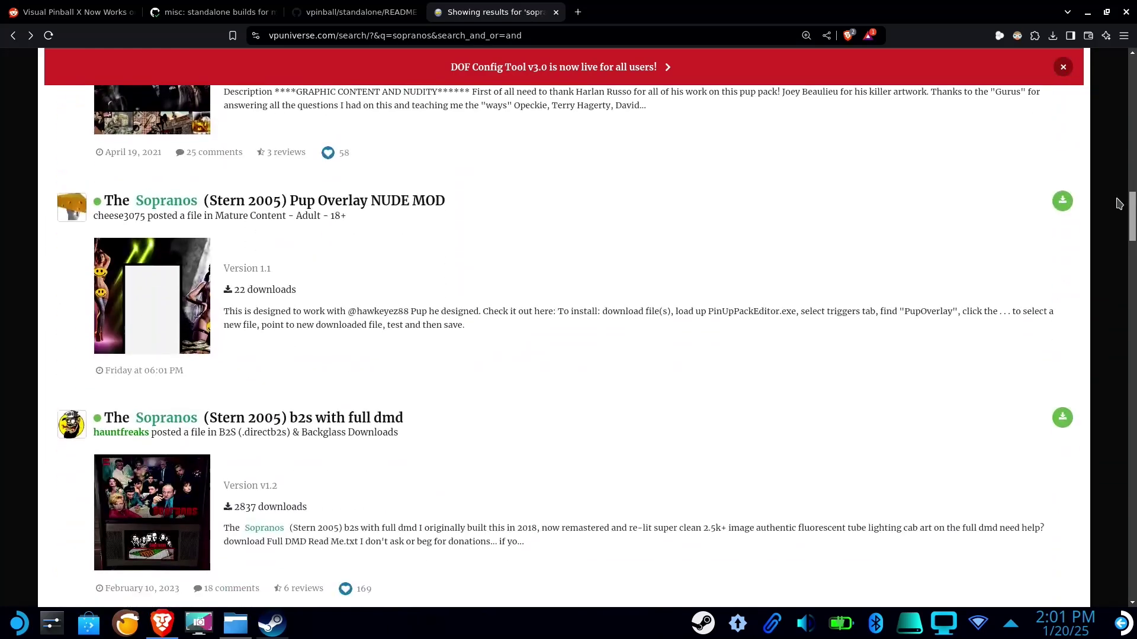
scroll(1119, 208, "down", 15)
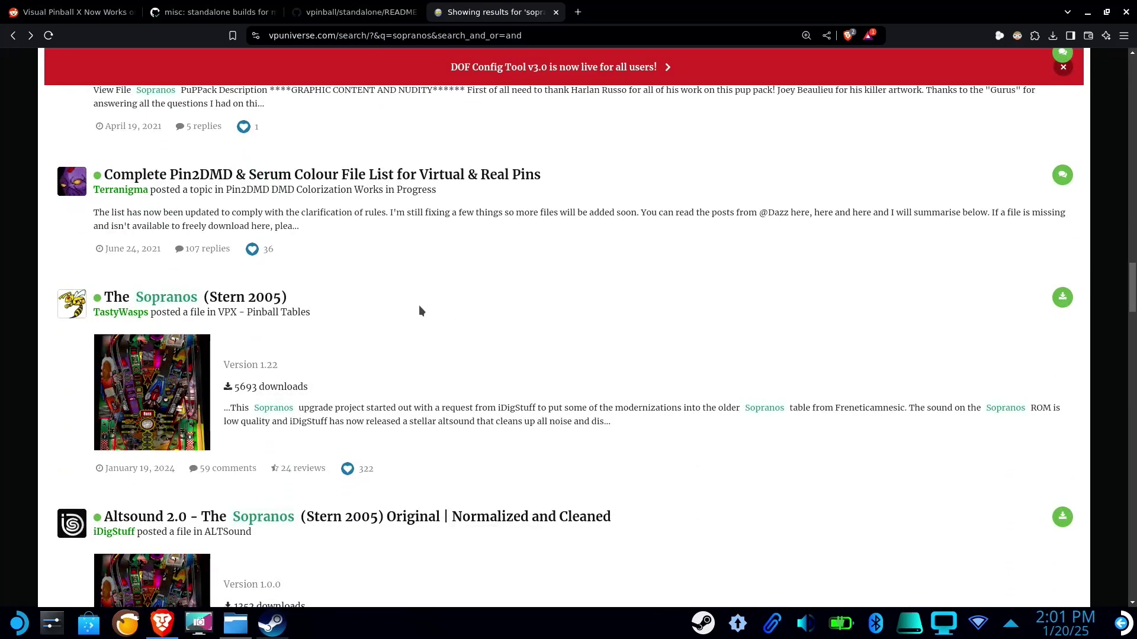
left_click(248, 303)
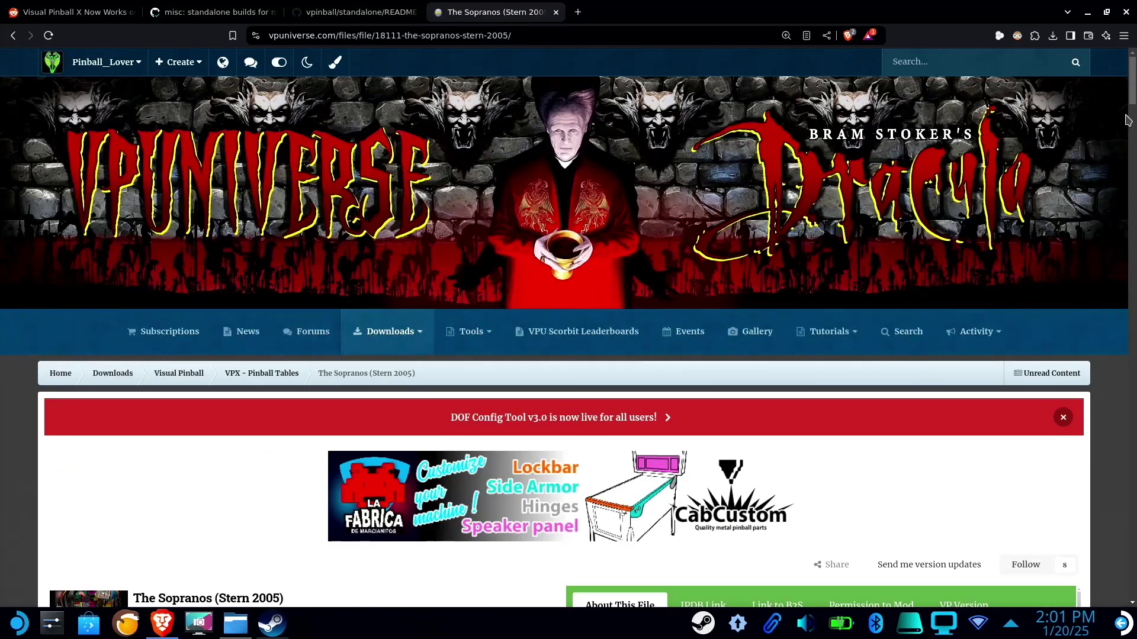
Download The Sopranos (Stern 2005) v1.22.vpx and save it in the Downloads folder
scroll(1126, 121, "down", 6)
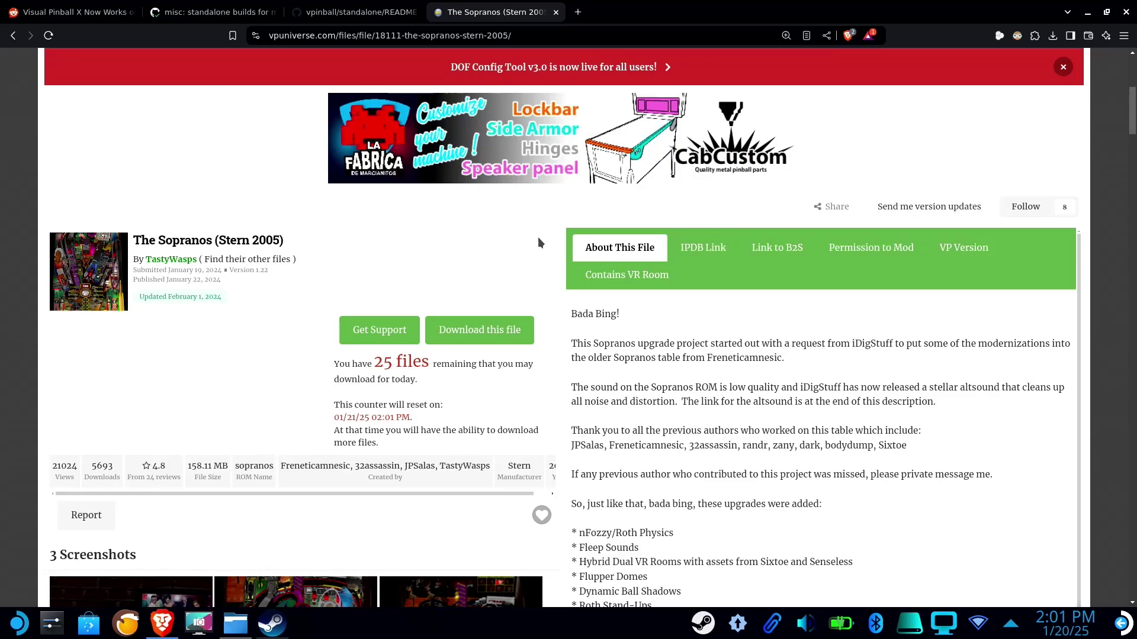
left_click(480, 308)
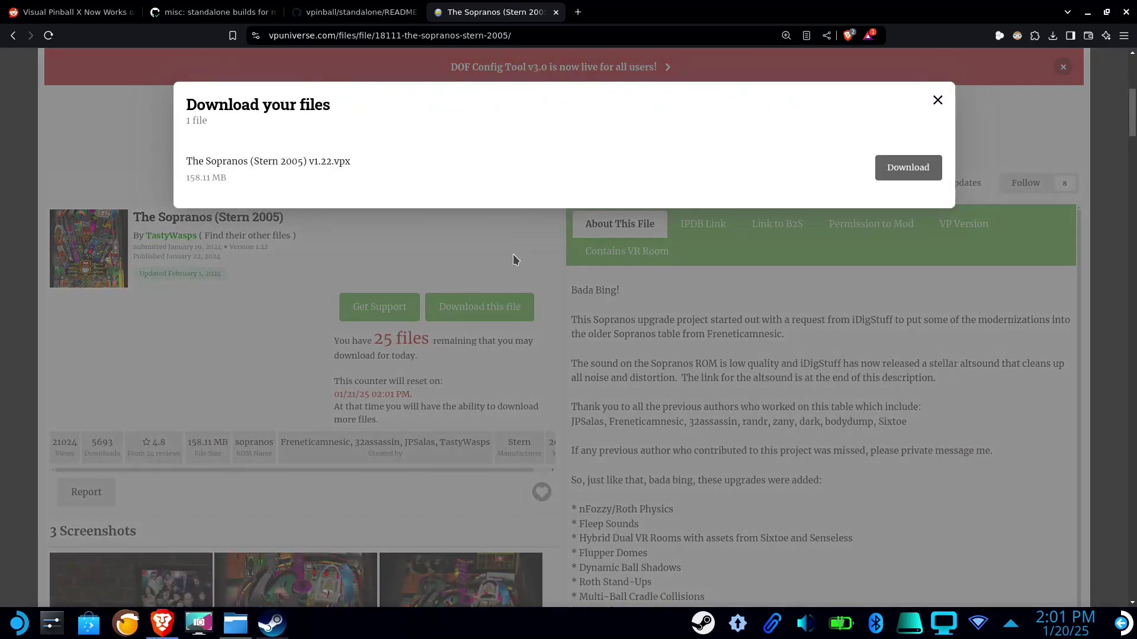
left_click(901, 168)
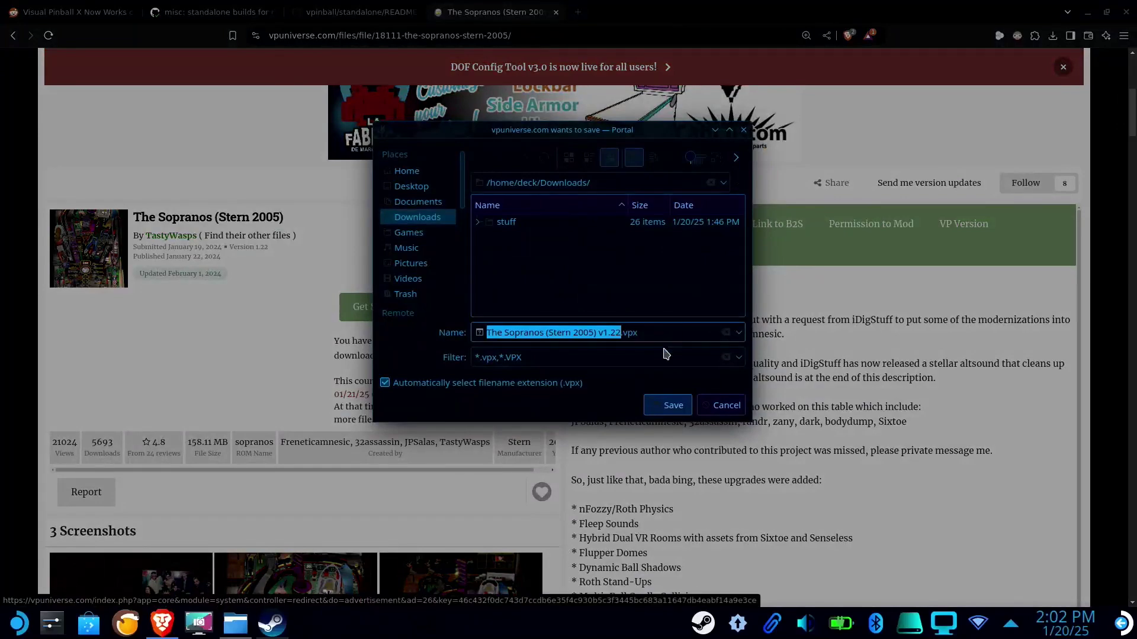
left_click(658, 413)
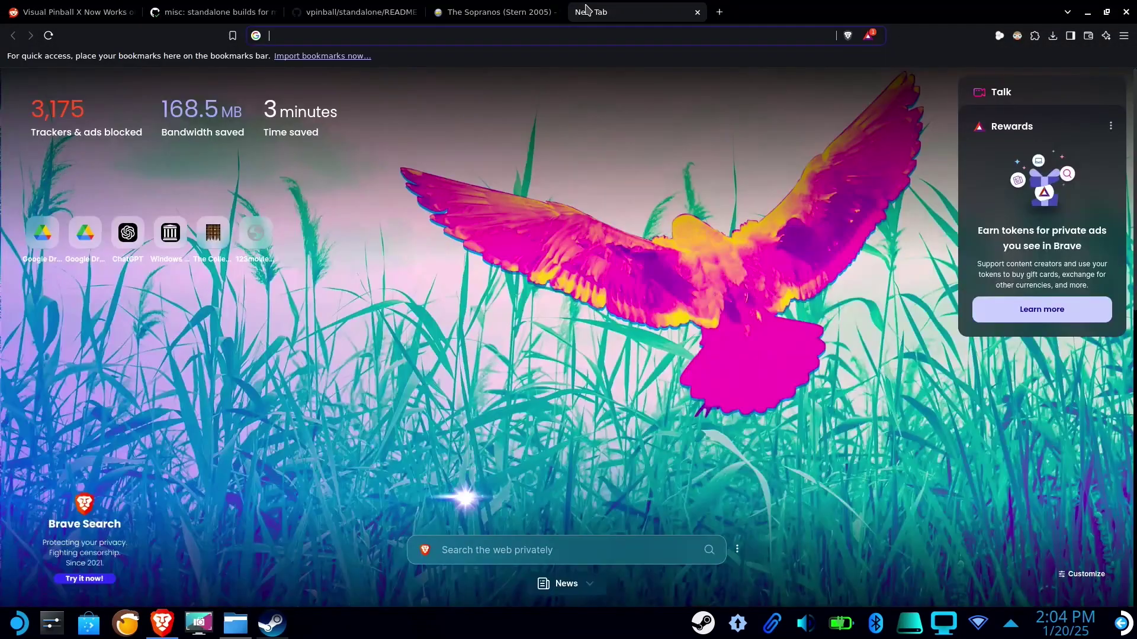
Search the web for "vpforms", open the VPForums.org site and go to its account registration form
type("vpforms")
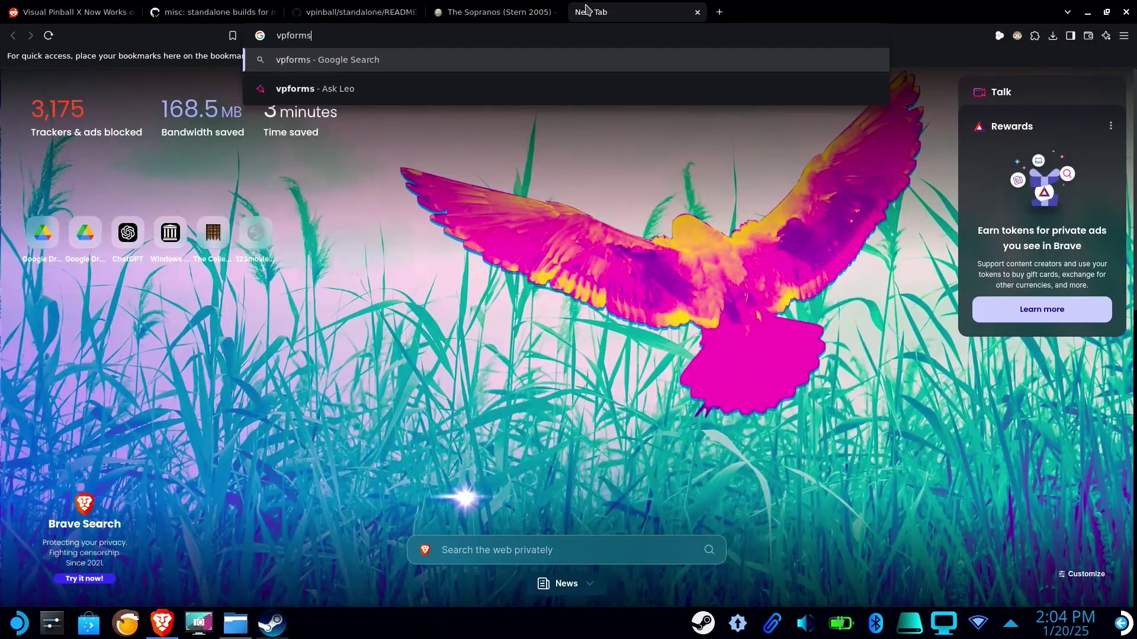
key("Return")
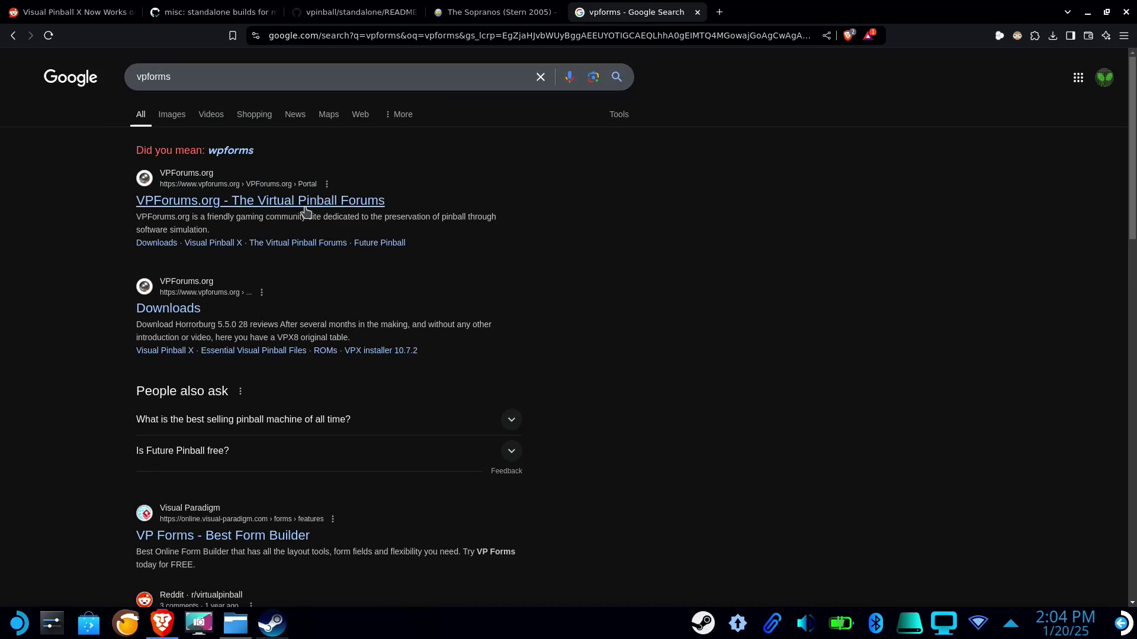
left_click(306, 211)
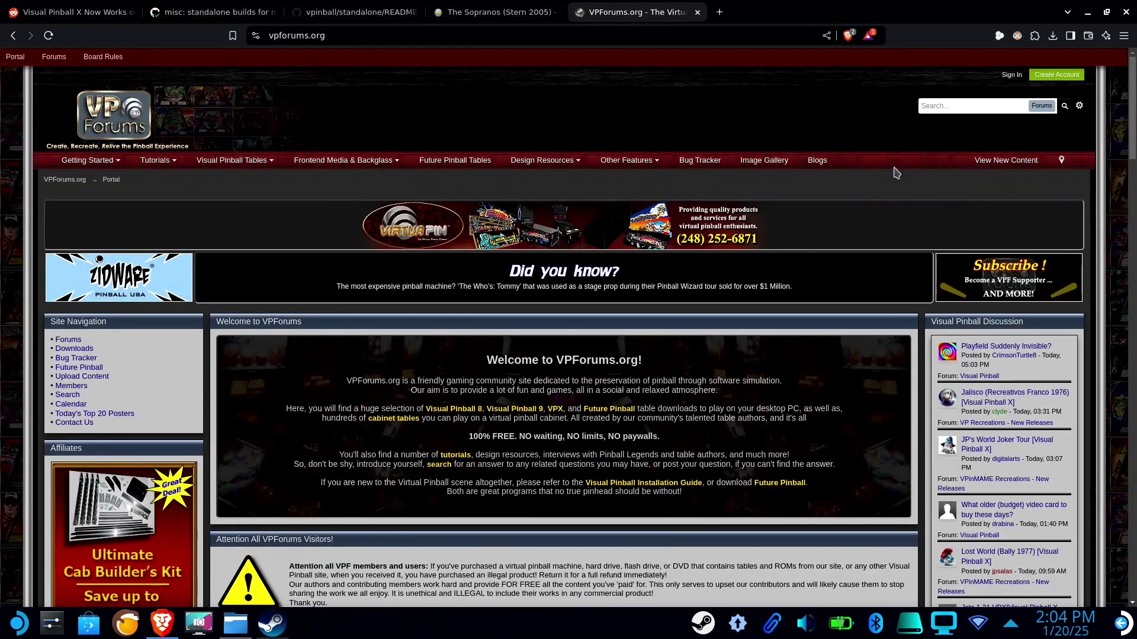
left_click(1048, 76)
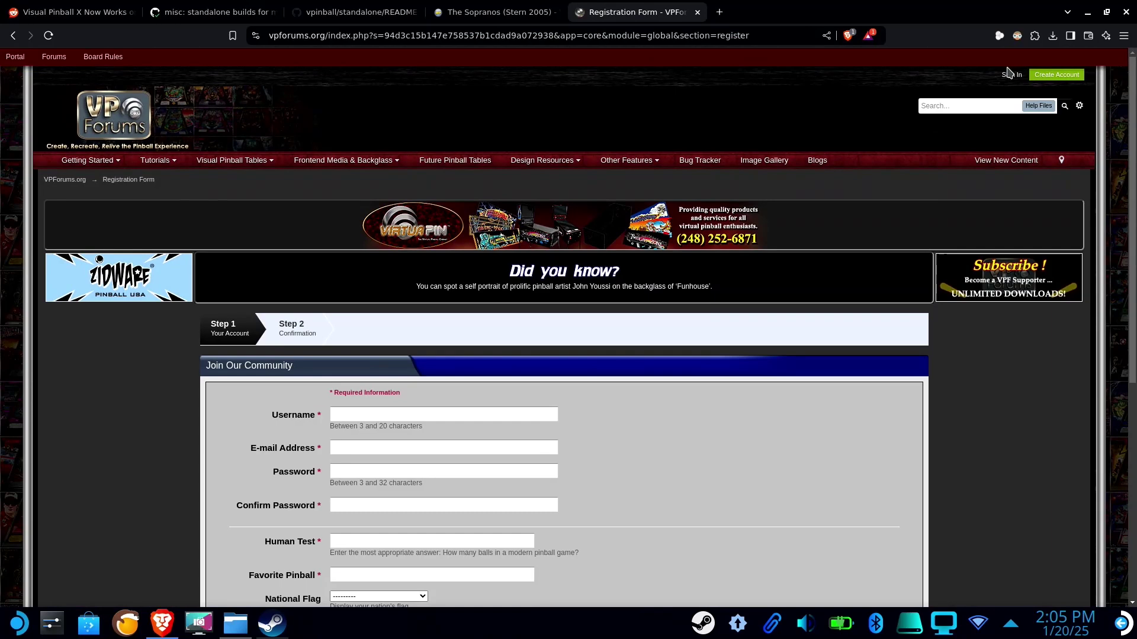
Search the web for "sopranos pinmame rom" and open the VPForums page for Sopranos (5.00) - ROM - sopranos.zip
left_click(632, 36)
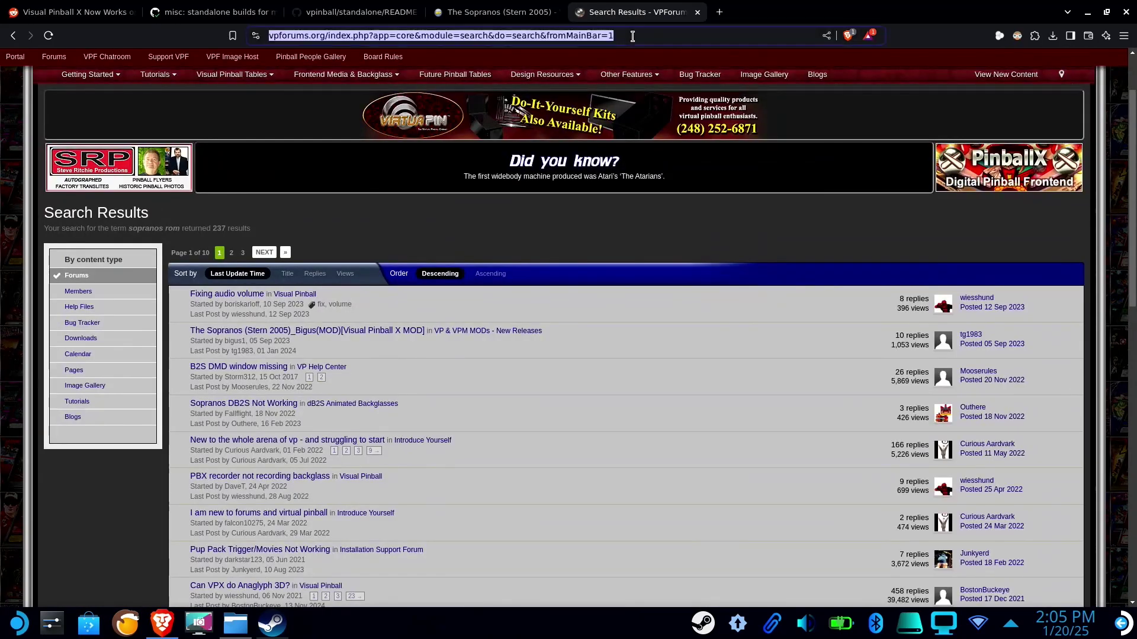
type("so")
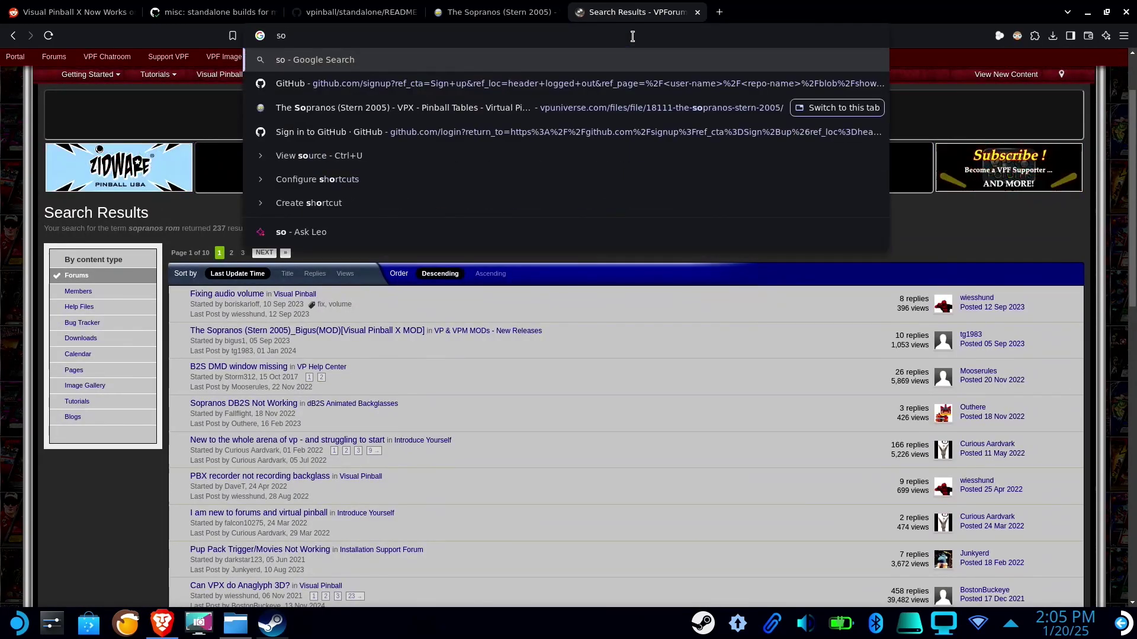
type("pranos ")
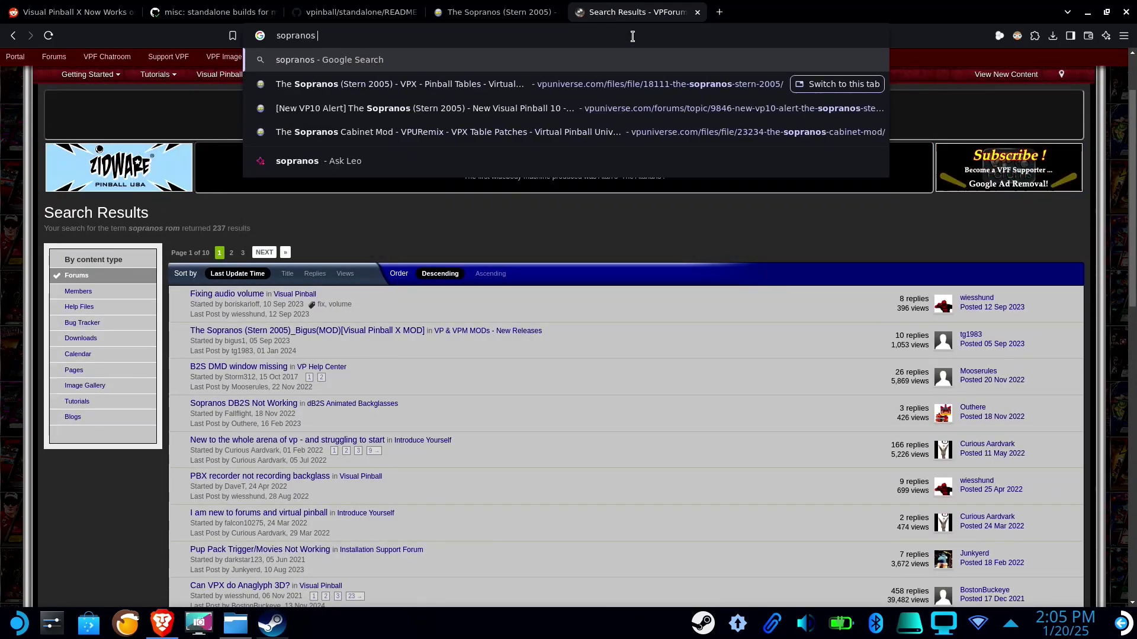
type("pinmam")
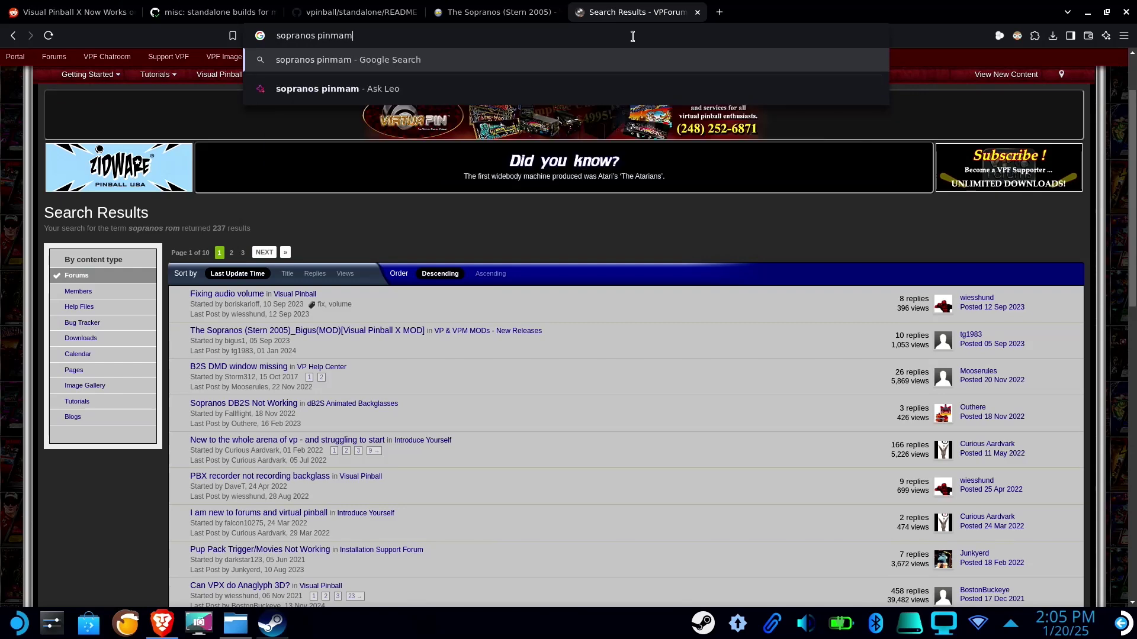
type("e rom")
key("Return")
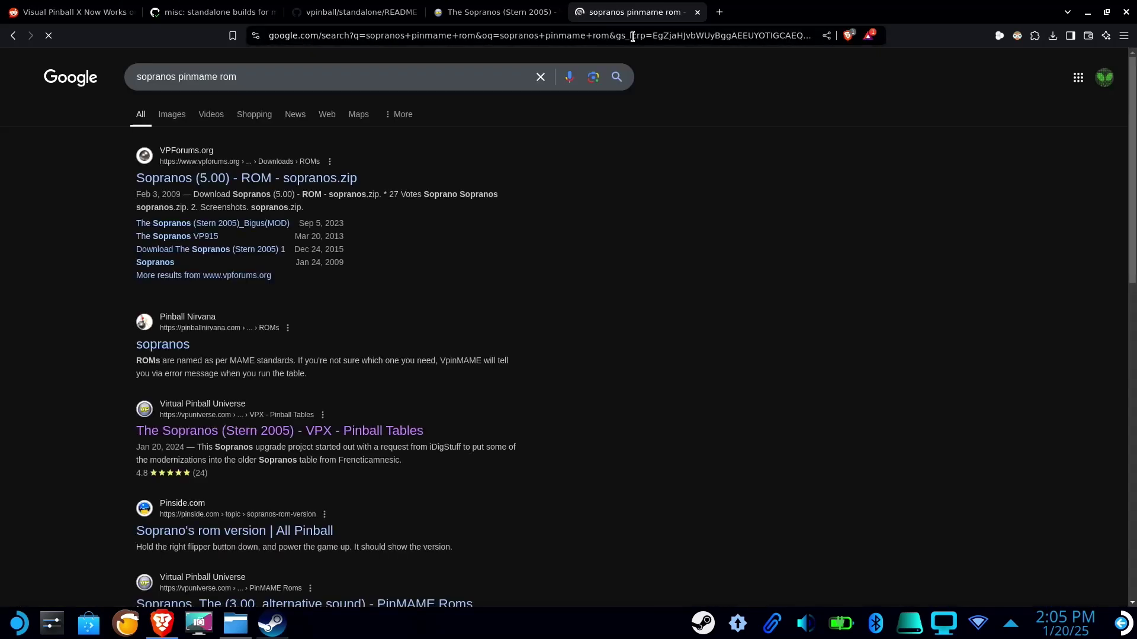
left_click(307, 179)
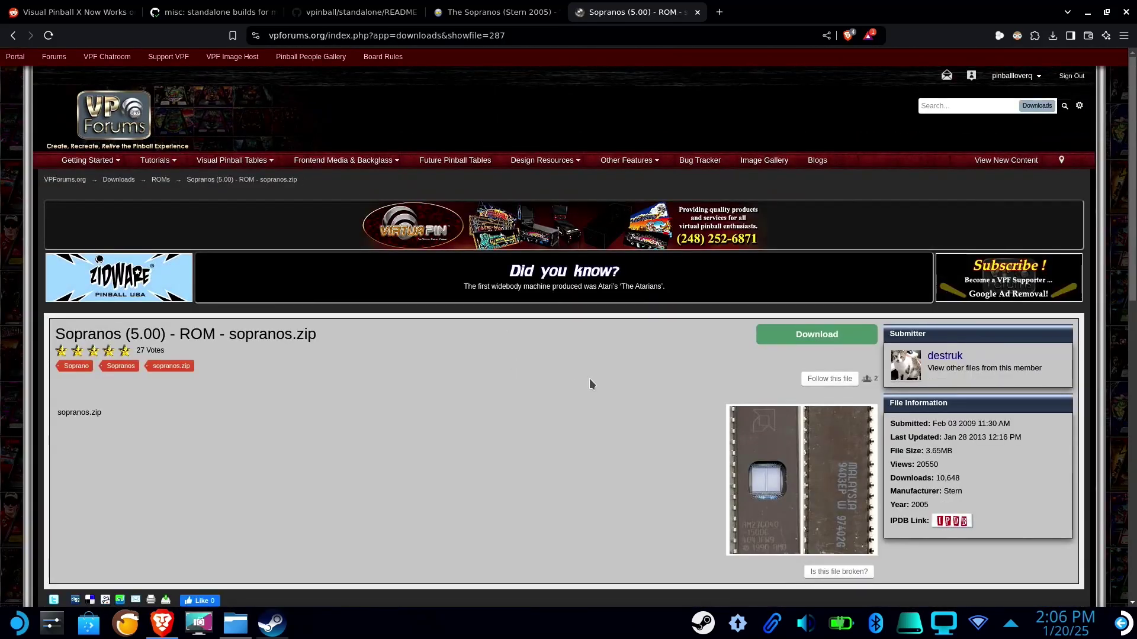
Download the sopranos.zip ROM, agreeing to the disclaimer, and save it in the Downloads folder
left_click(796, 341)
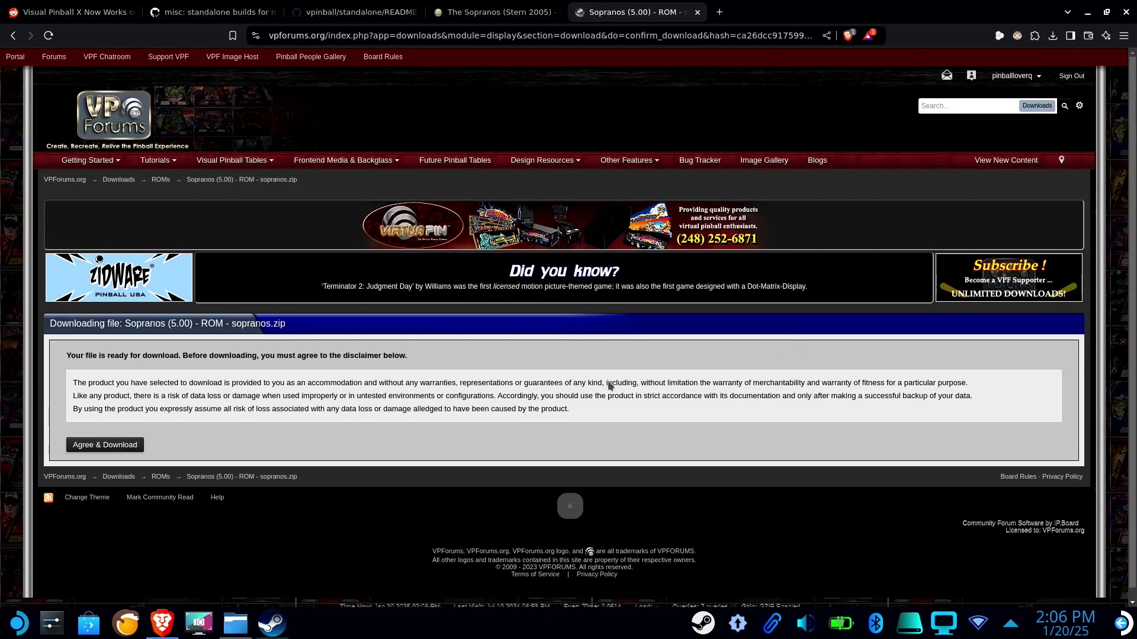
left_click(119, 446)
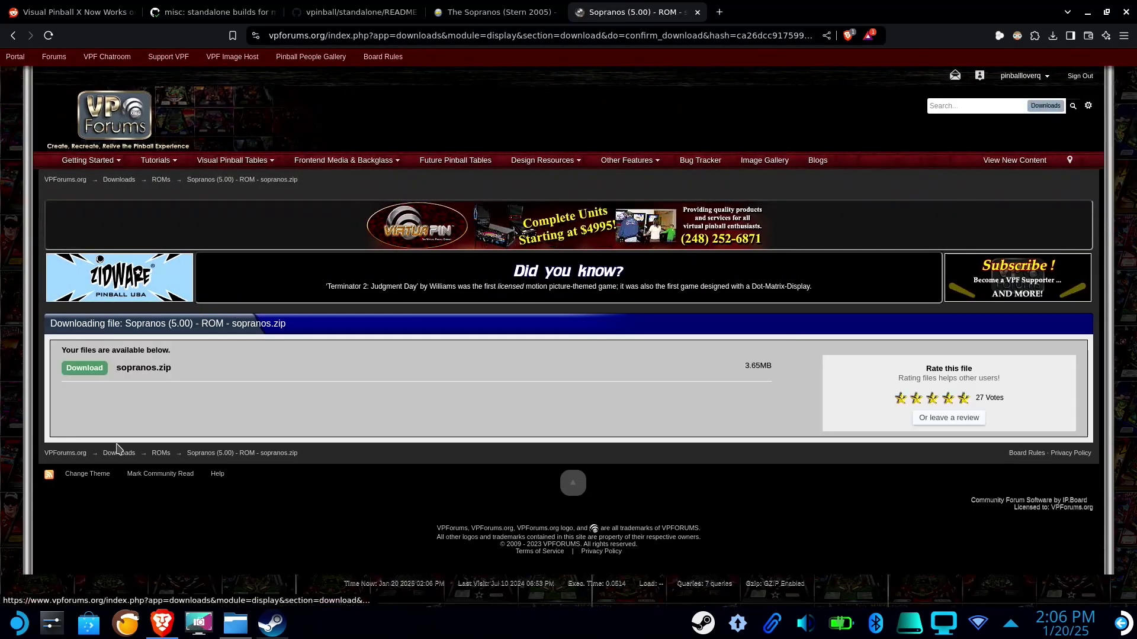
left_click(101, 370)
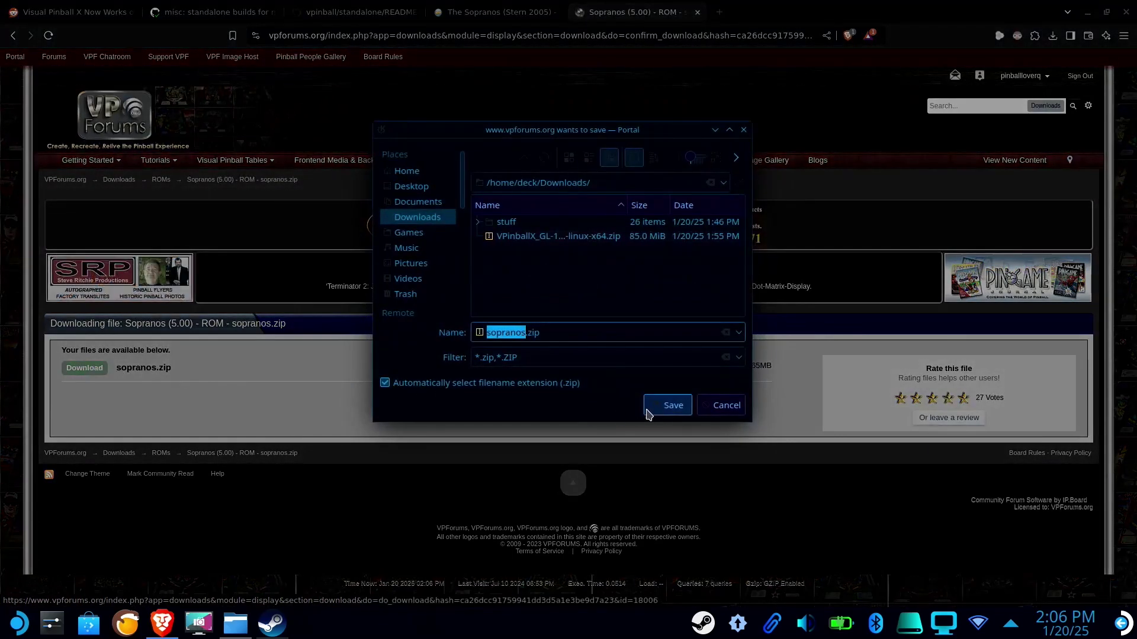
left_click(667, 407)
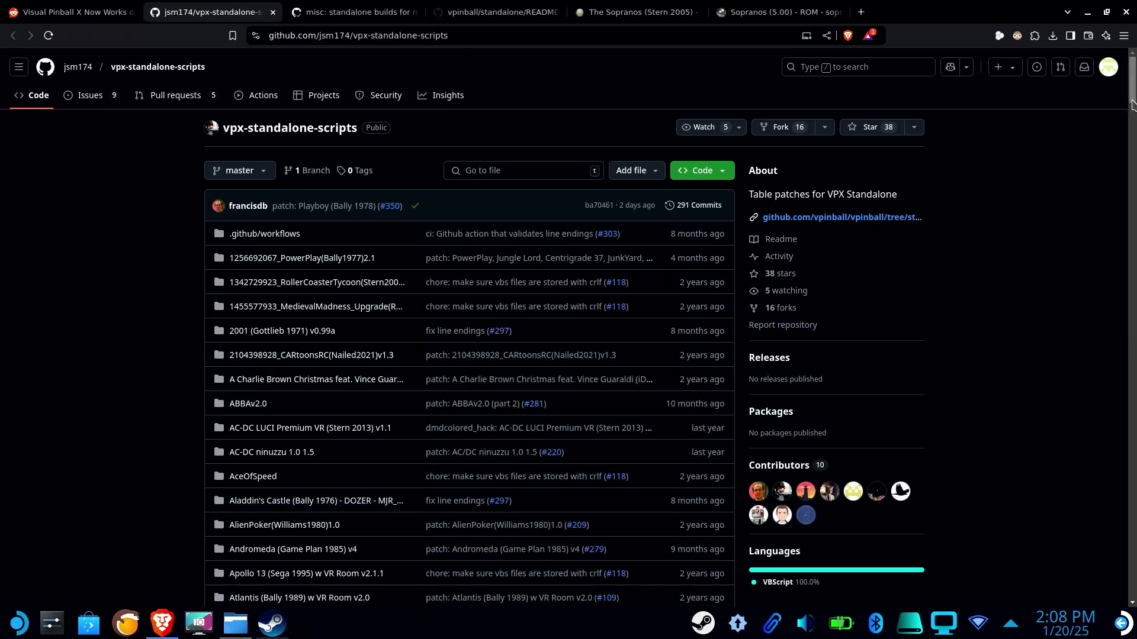
Look through the vpx-standalone-scripts repository on GitHub for a Sopranos table patch
left_click_drag(1132, 105, 968, 462)
key("ctrl+f")
type("sorp")
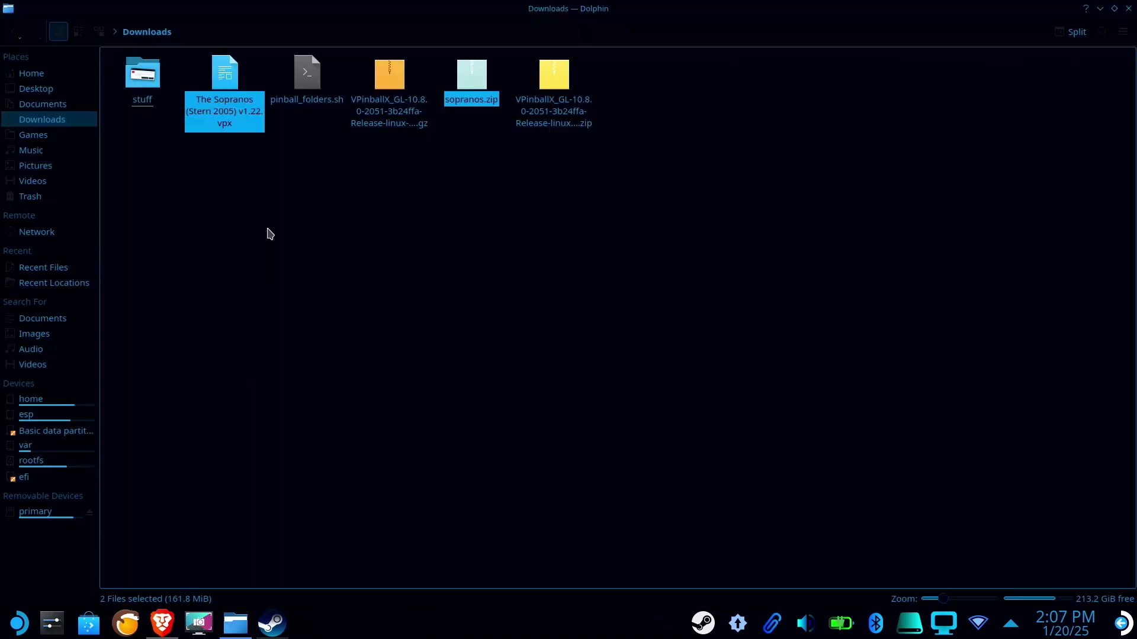
In the Dolphin file manager, open Home in a new tab and select The Sopranos (Stern 2005) v1.22.vpx in Downloads for moving
left_click(267, 233)
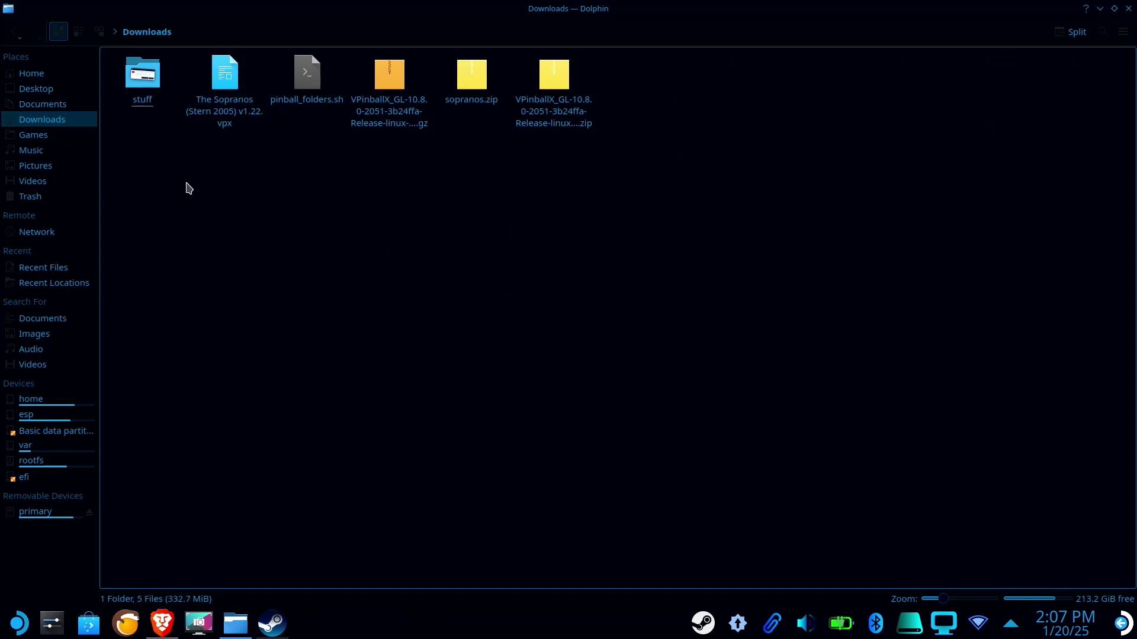
right_click(39, 81)
left_click(62, 93)
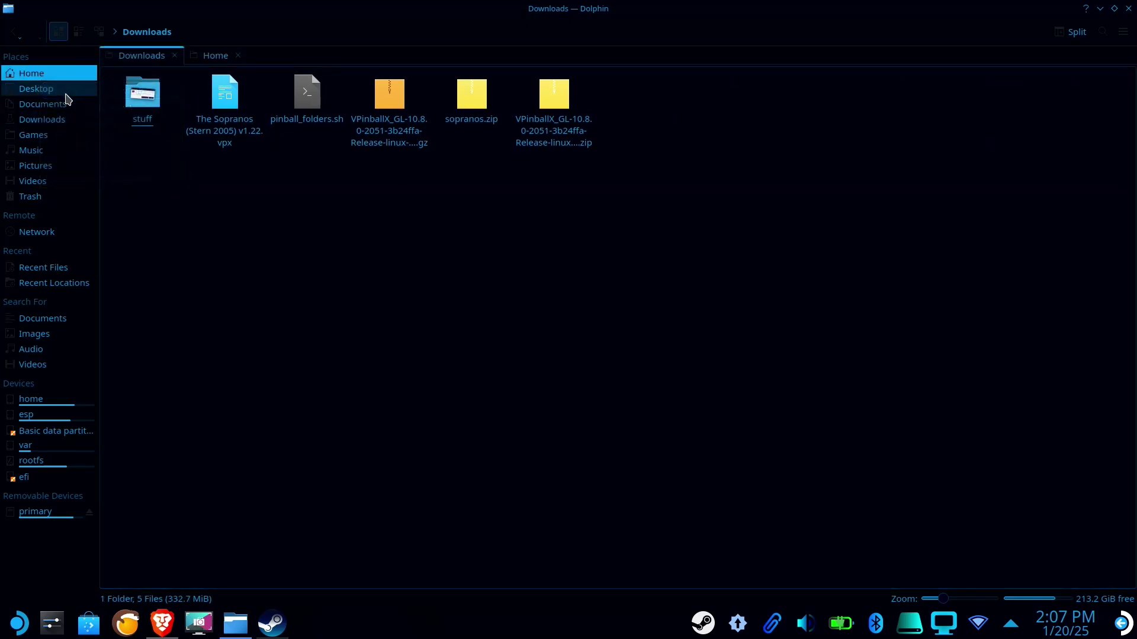
left_click(213, 183)
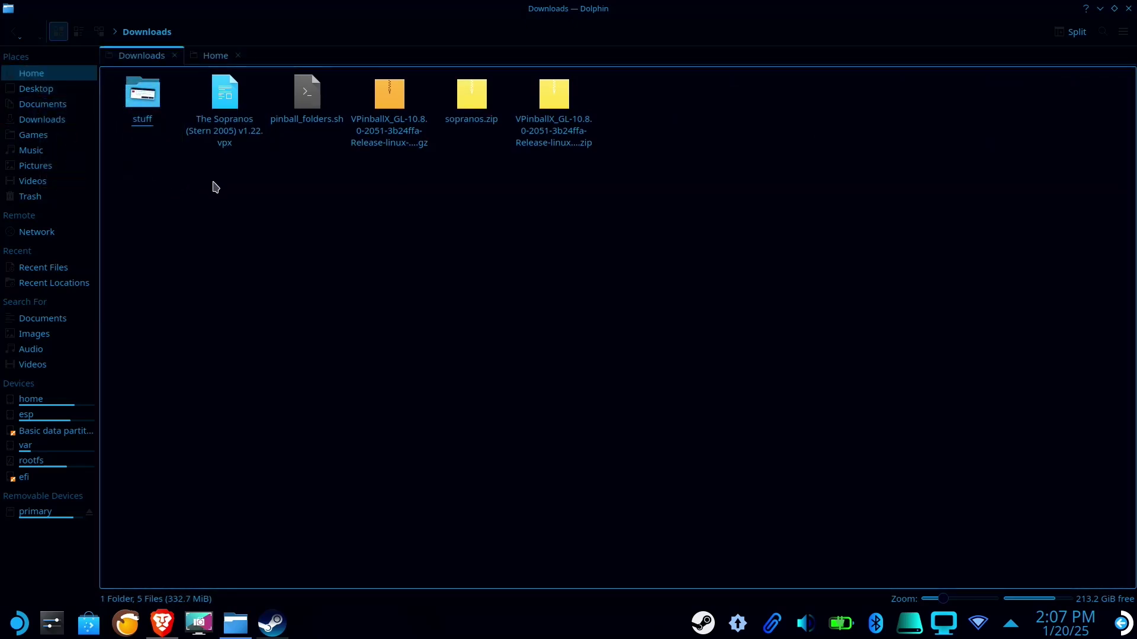
left_click(230, 111)
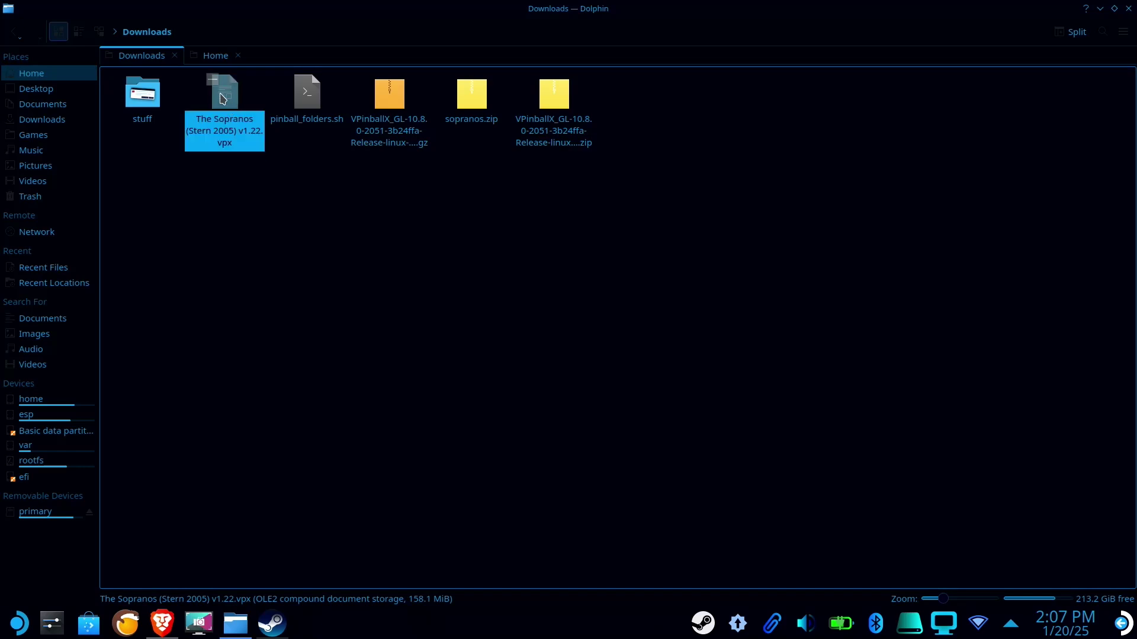
Create a folder named Sopranos in Home/VPinball/tables and move The Sopranos (Stern 2005) v1.22.vpx into it
left_click(212, 56)
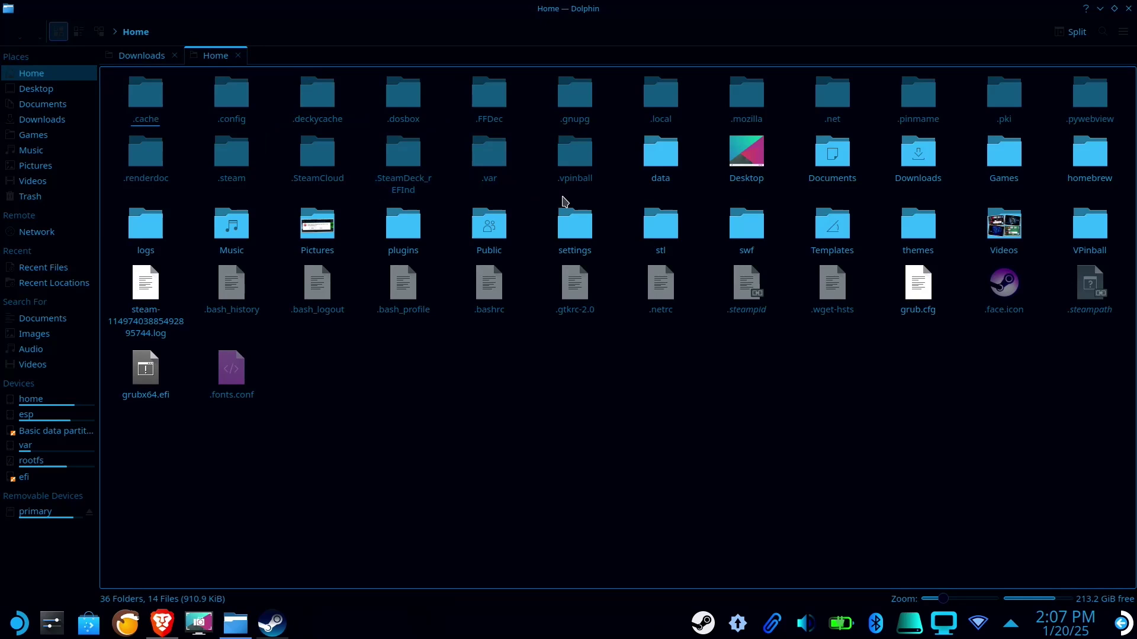
double_click(1089, 228)
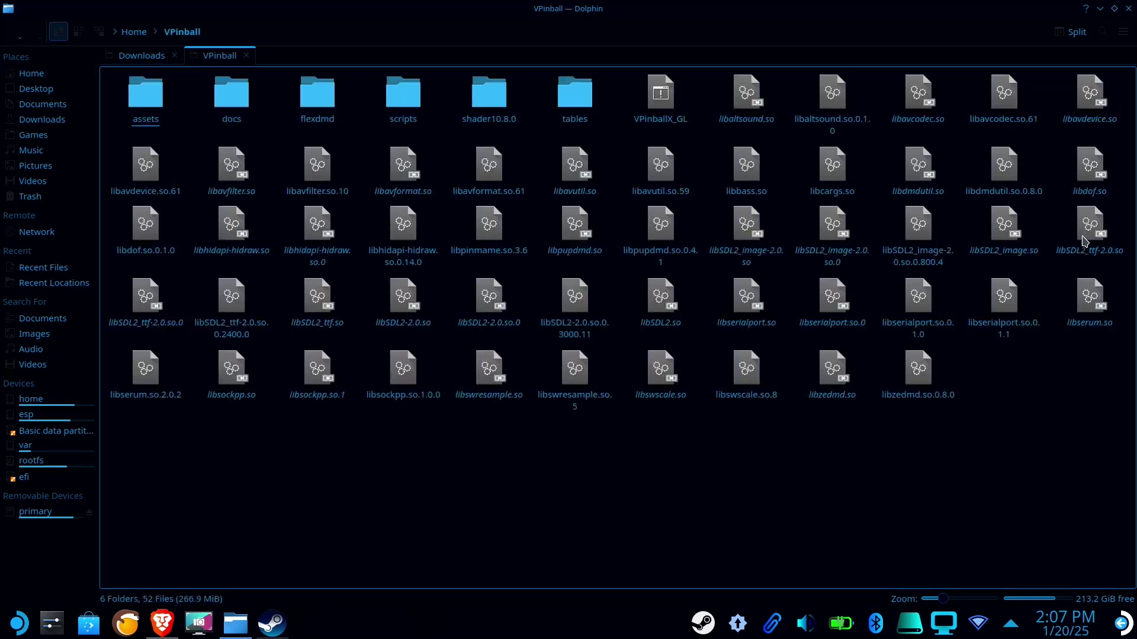
double_click(586, 109)
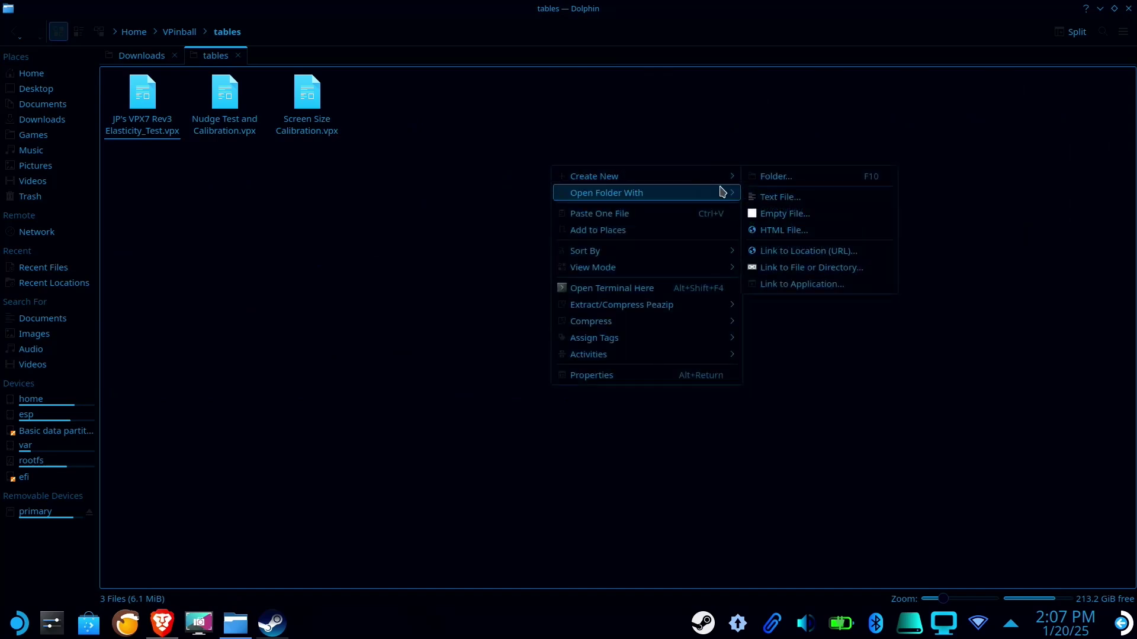
left_click(753, 177)
type("Sopranos")
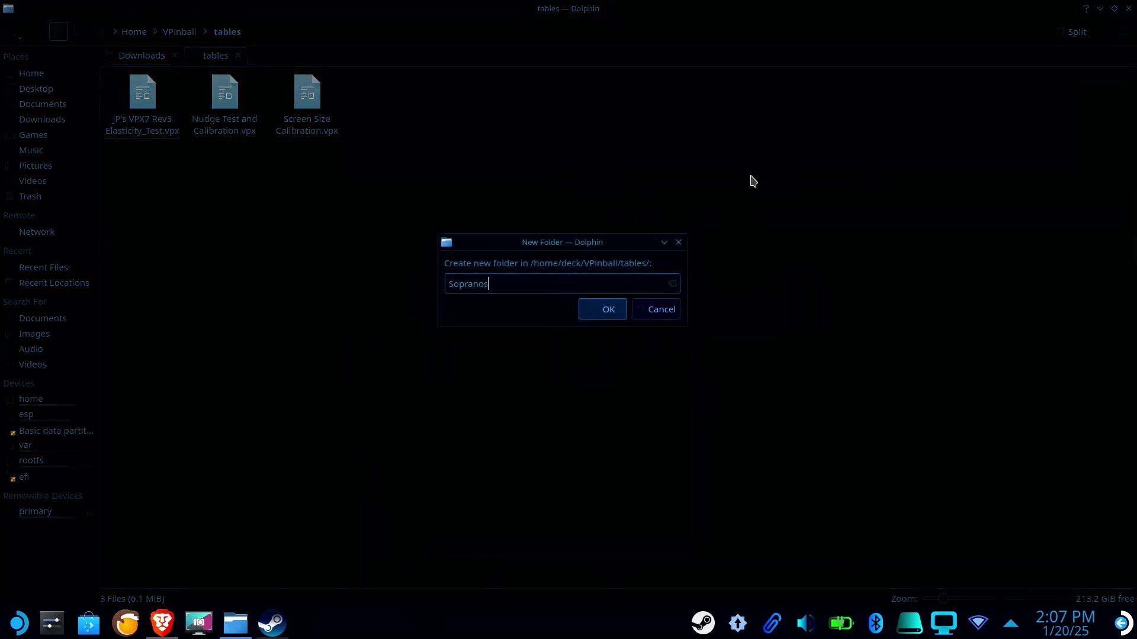
key("Return")
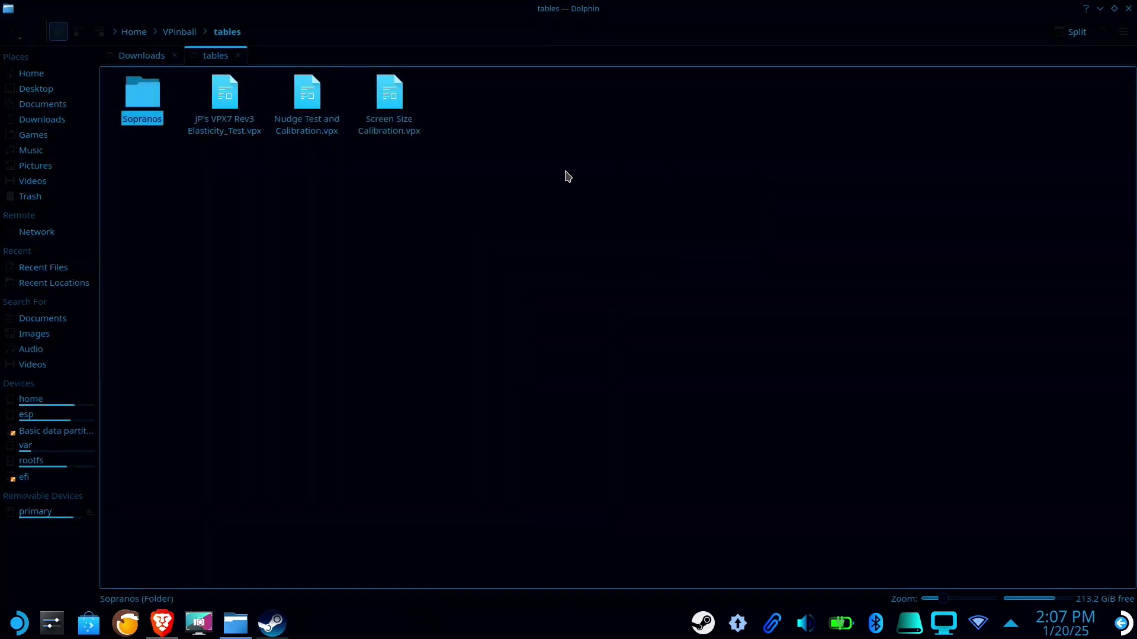
left_click(155, 110)
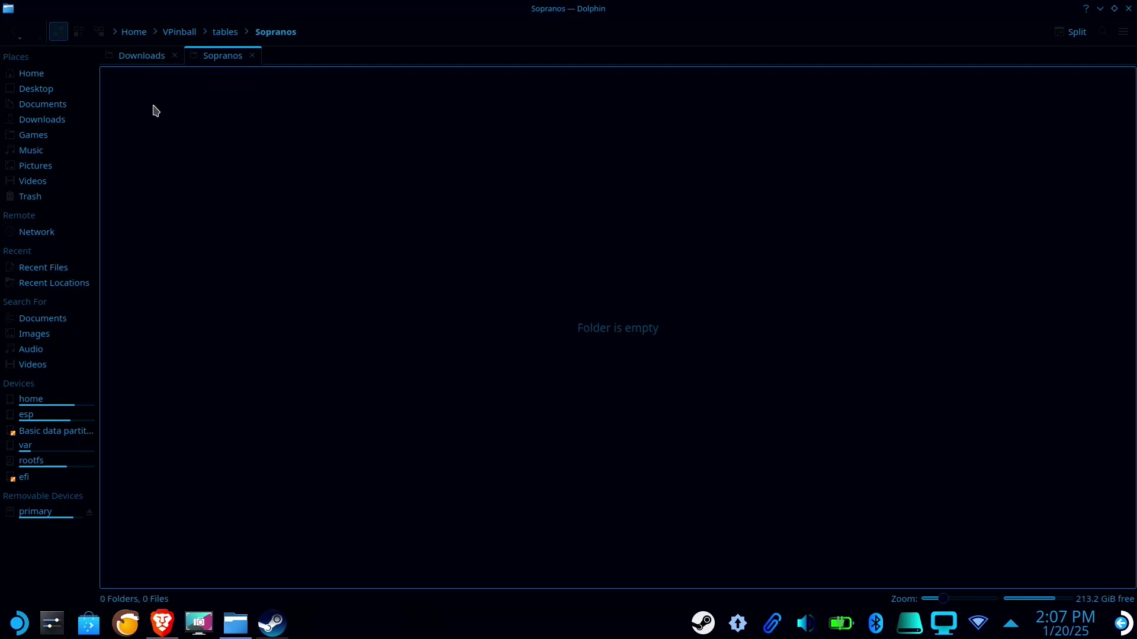
key("ctrl+v")
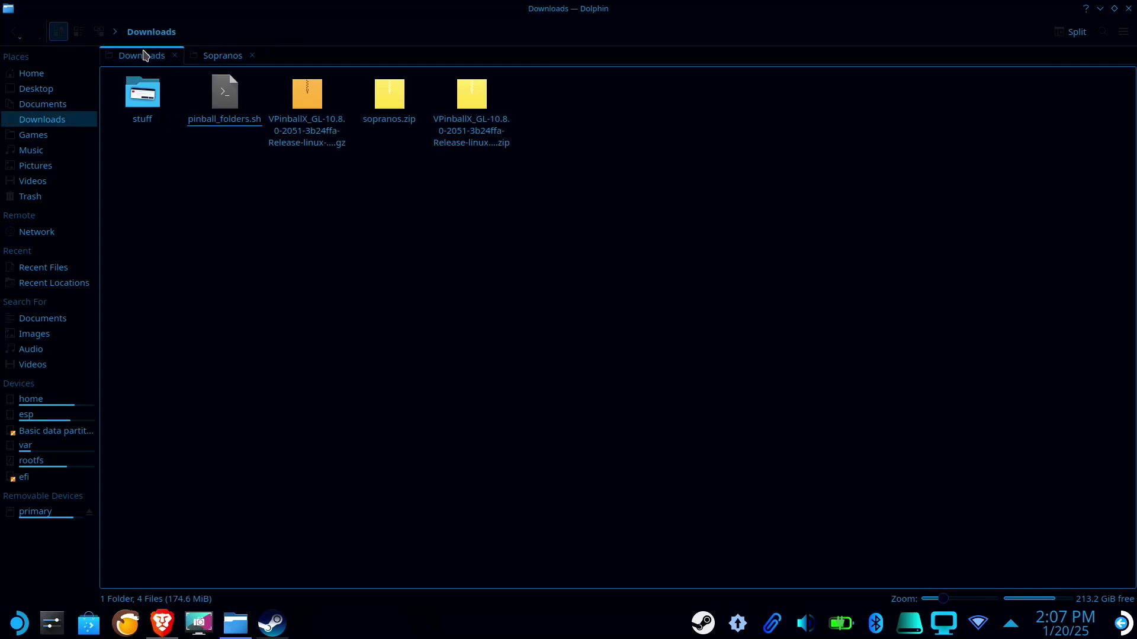
Select sopranos.zip in Downloads for moving and go to the Home folder in the other tab
left_click(396, 113)
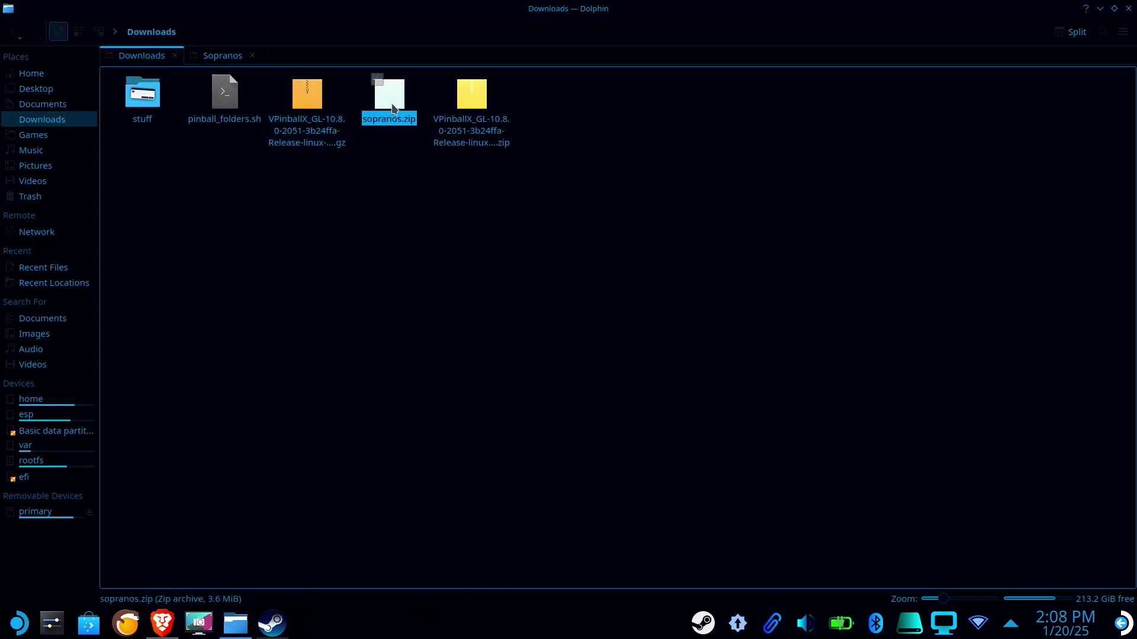
left_click(202, 59)
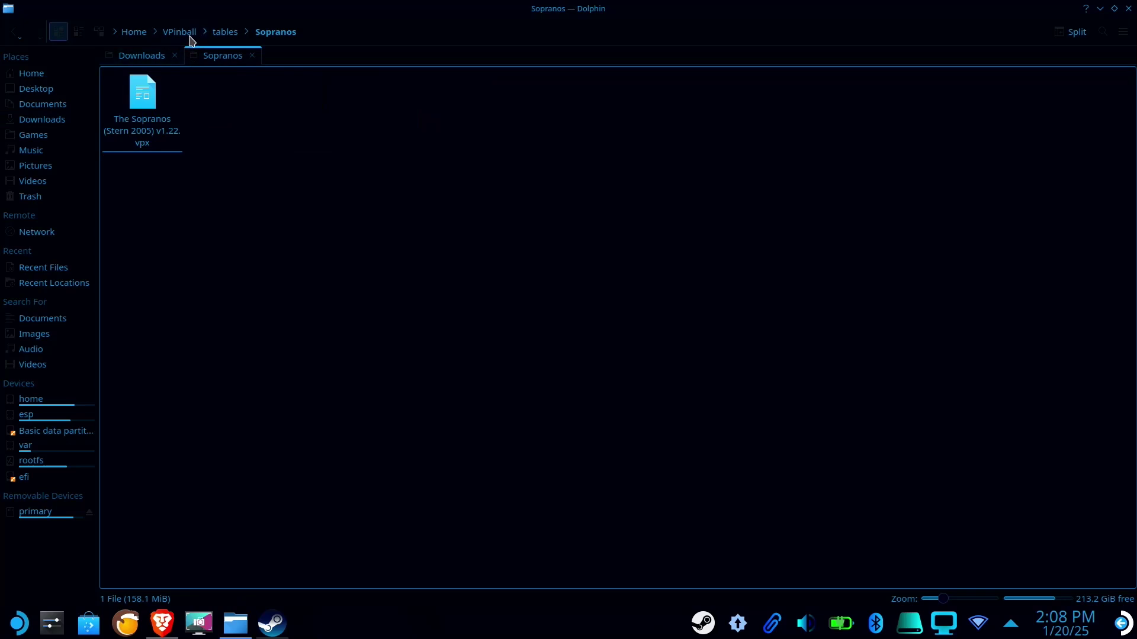
left_click(136, 33)
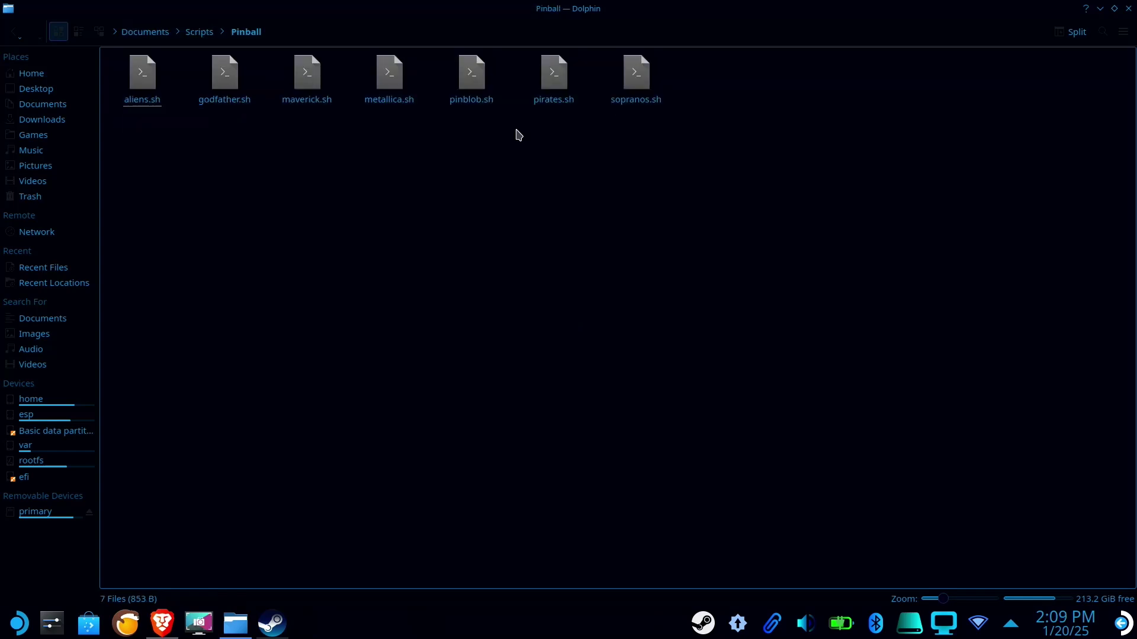
Open the sopranos.sh script in Kate and examine the command that launches the table
right_click(636, 86)
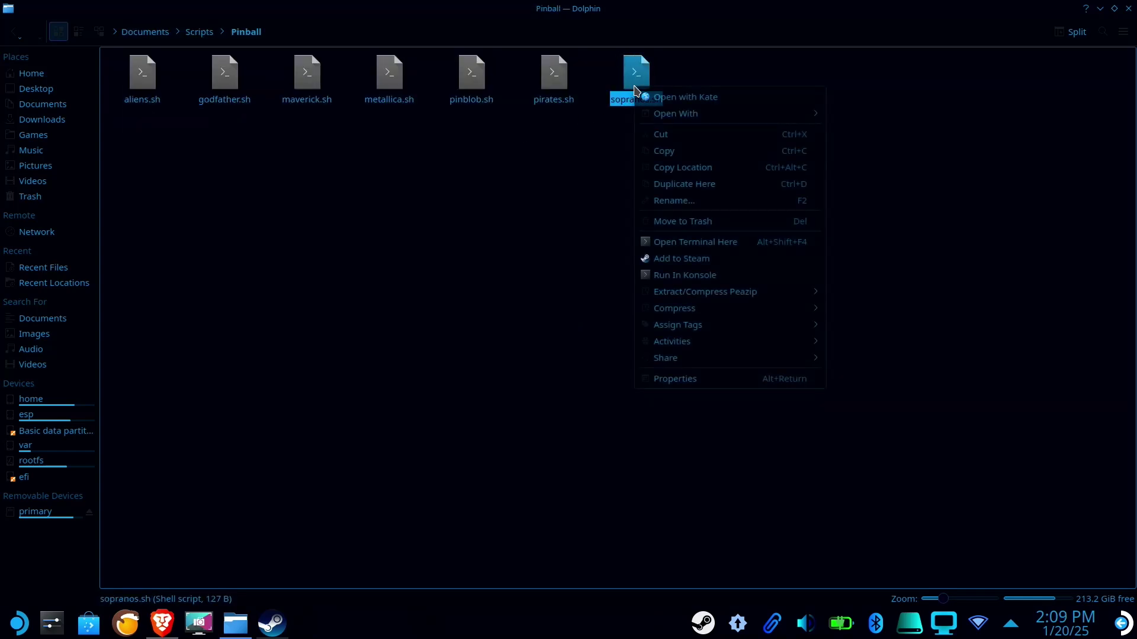
left_click(650, 96)
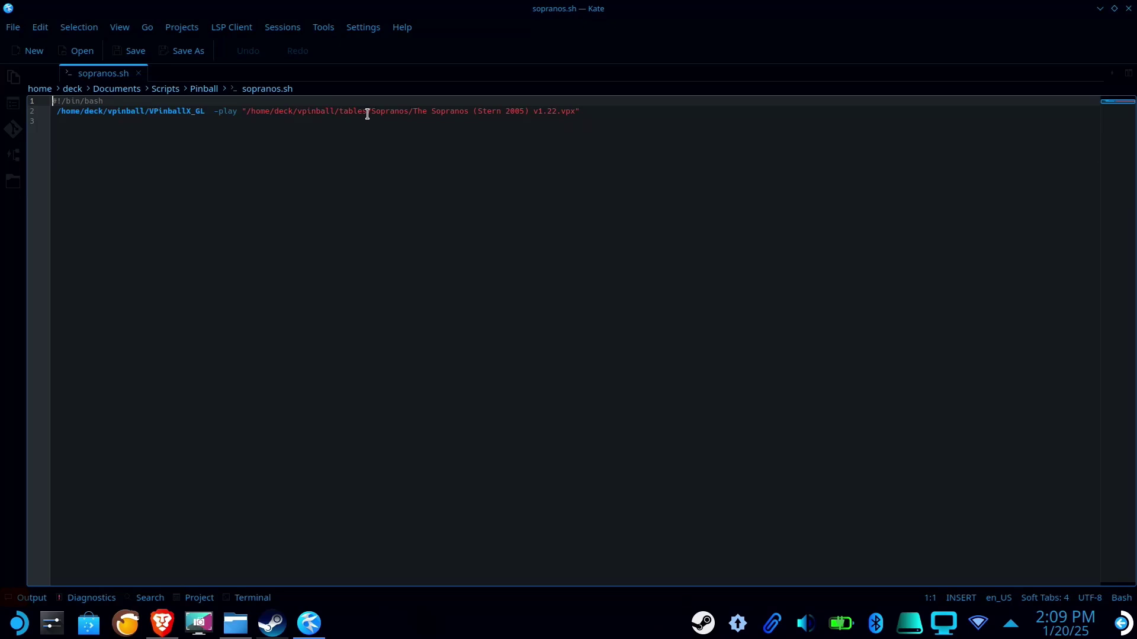
key("ctrl+q")
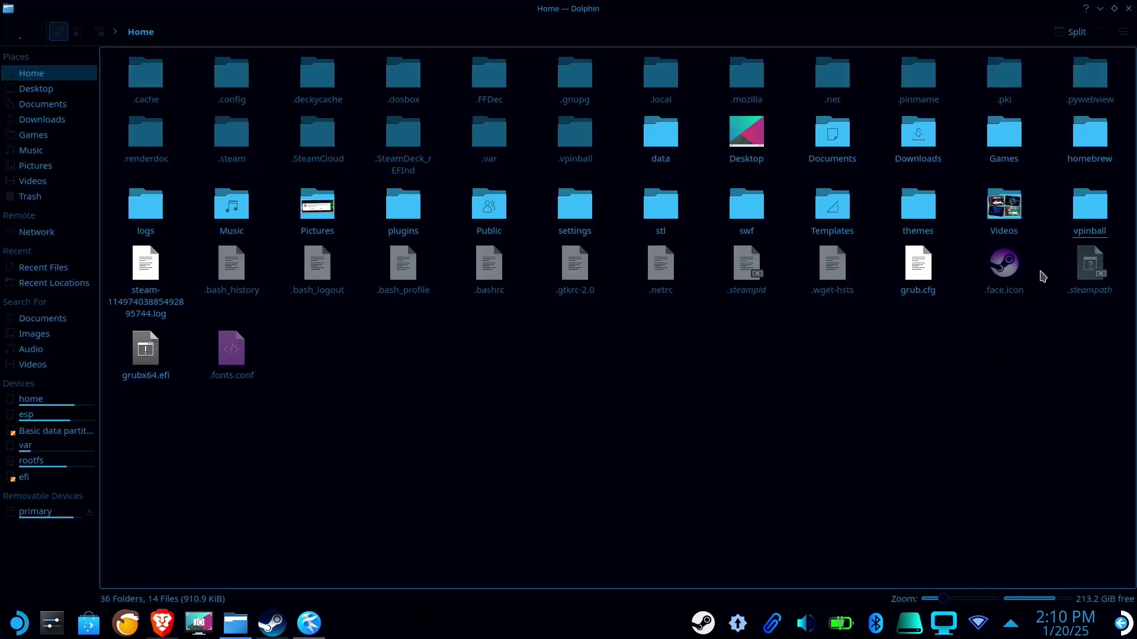
Browse from Home to vpinball/tables/Sopranos and locate The Sopranos table file that the launch script refers to
left_click(1085, 217)
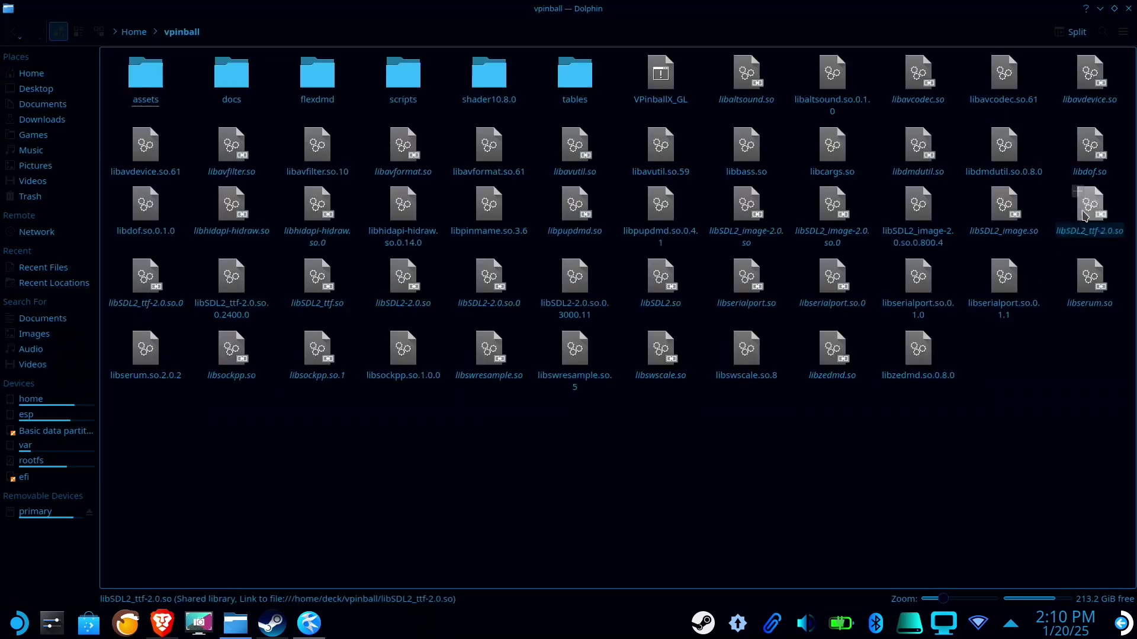
left_click(566, 73)
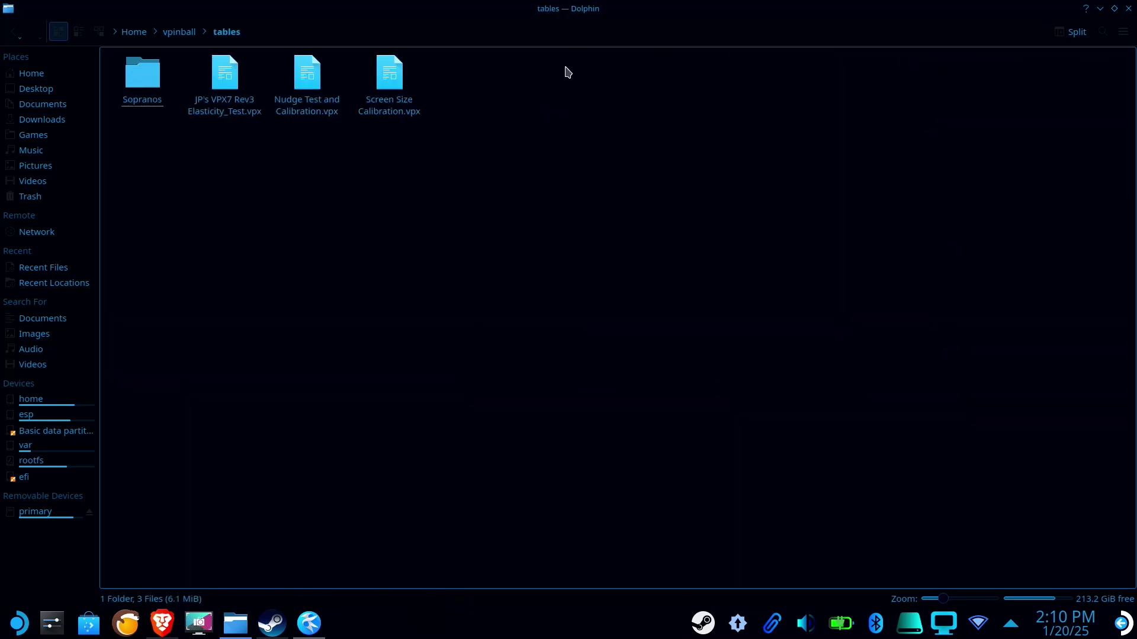
left_click(147, 87)
left_click(148, 87)
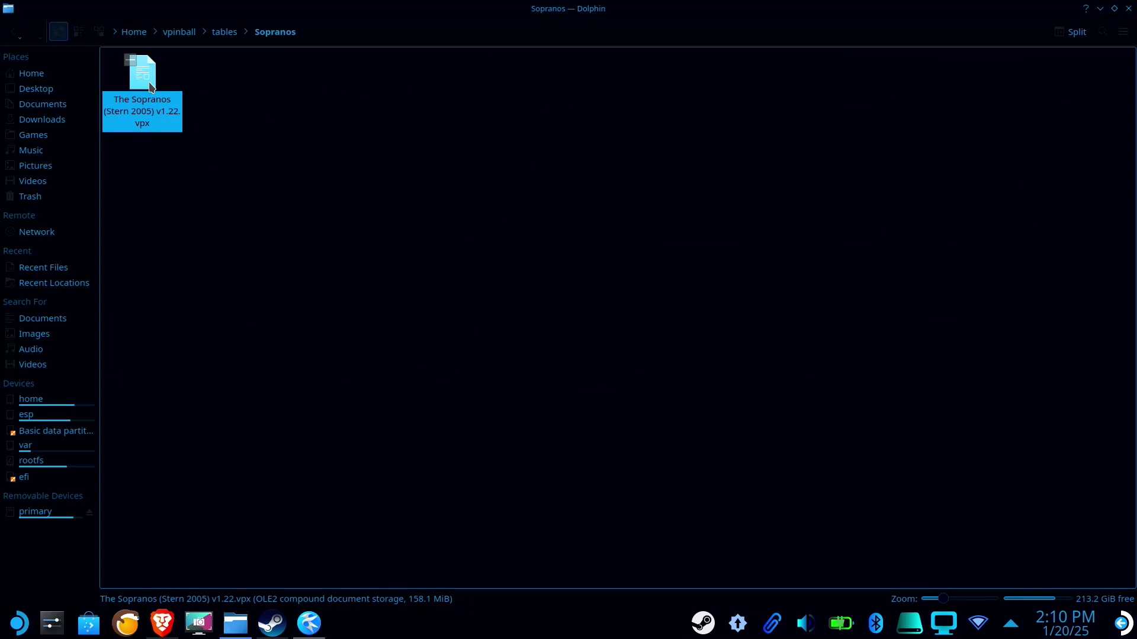
Copy the location of The Sopranos (Stern 2005) v1.22.vpx and paste it over the quoted table path in sopranos.sh in Kate
right_click(151, 87)
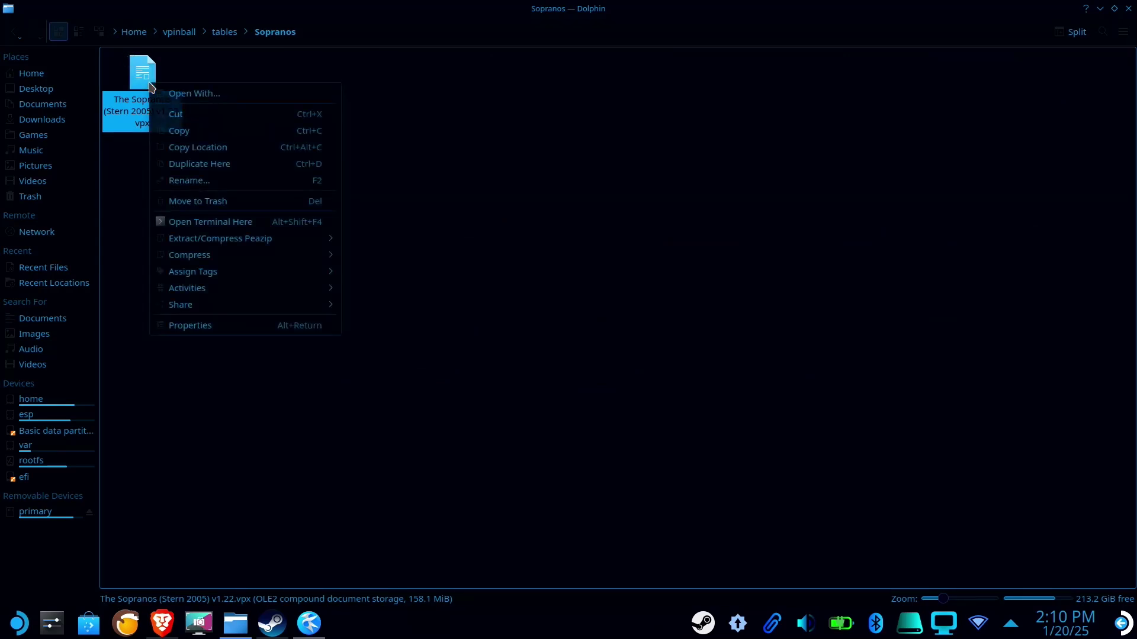
left_click(203, 153)
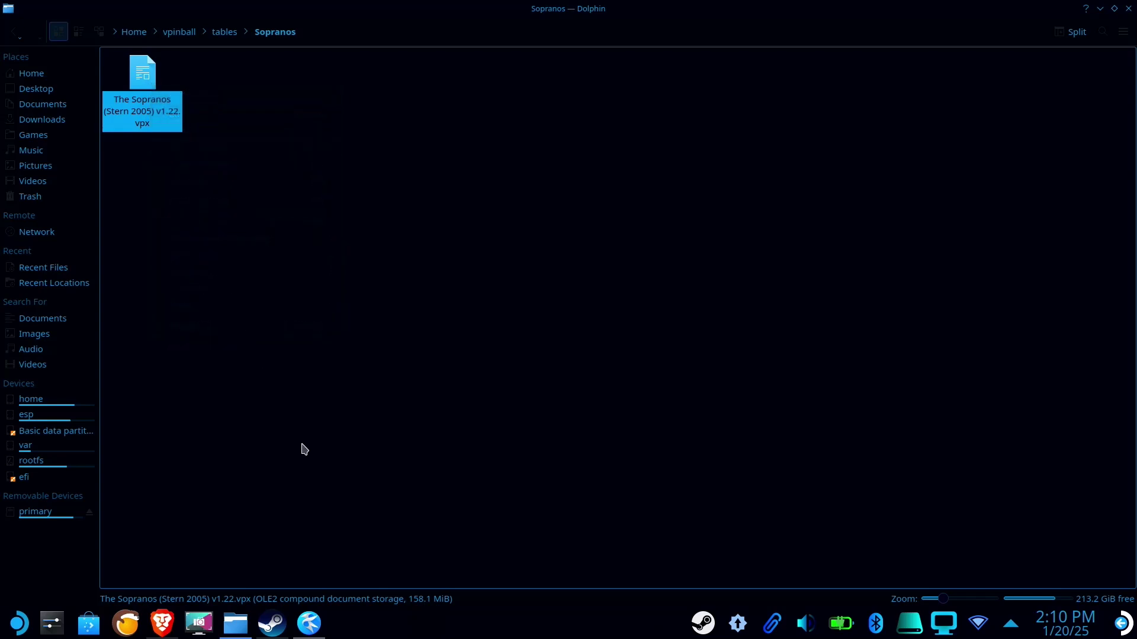
left_click(309, 623)
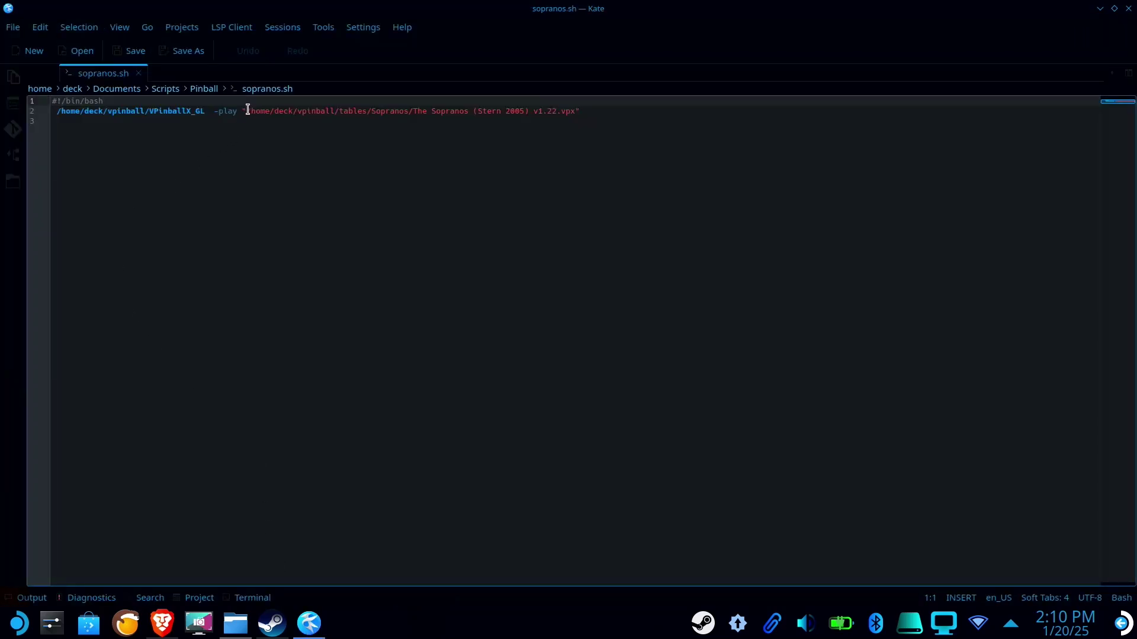
left_click_drag(247, 110, 565, 110)
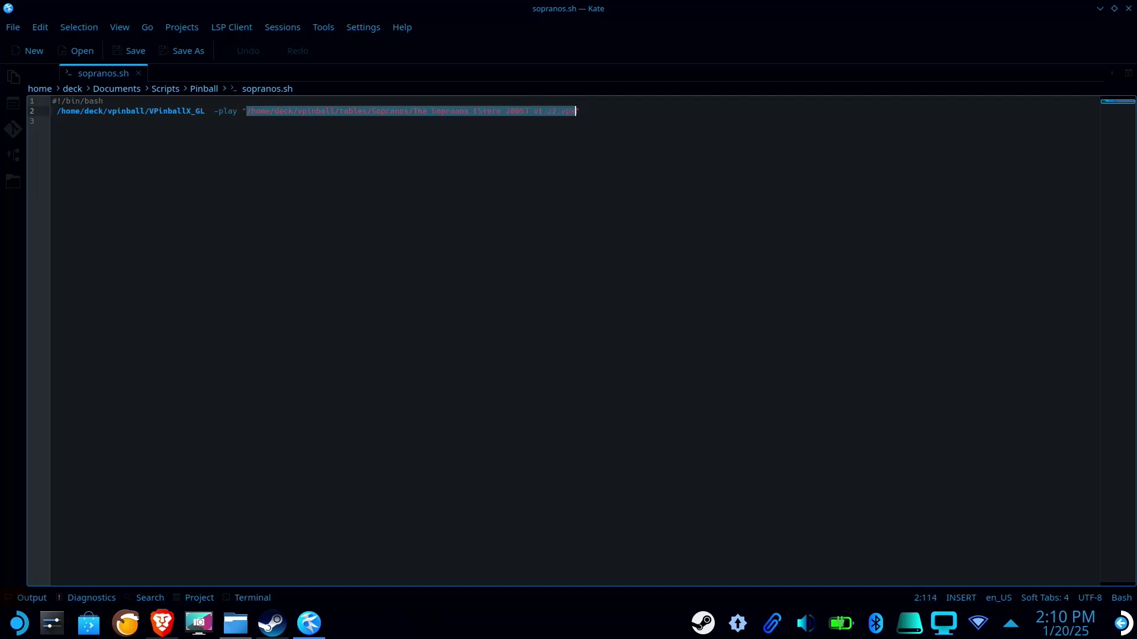
key("ctrl+v")
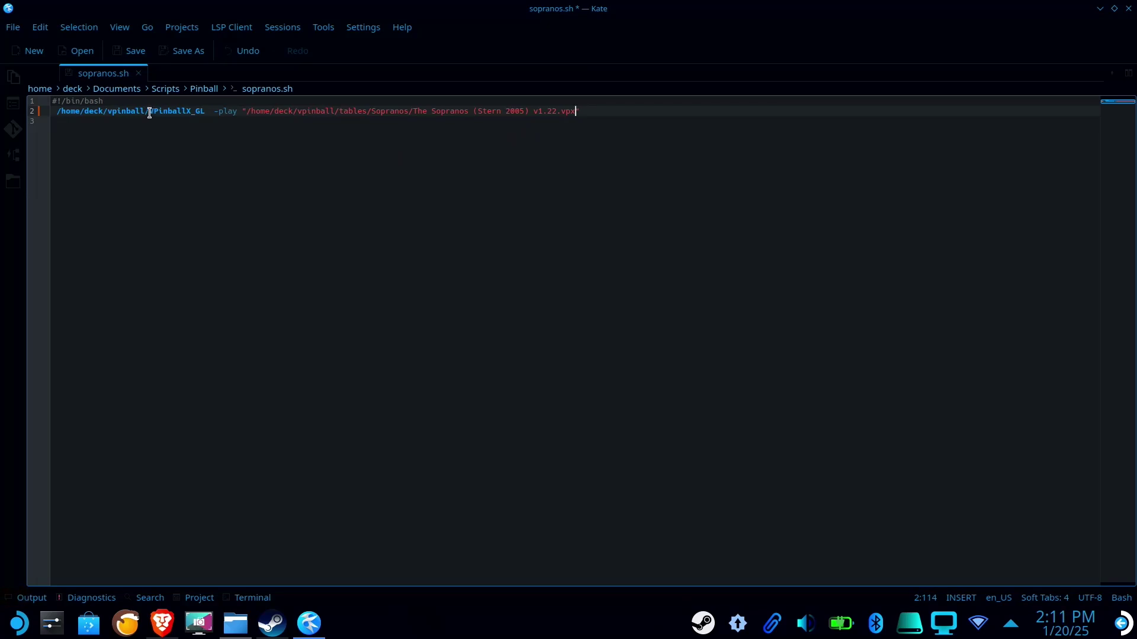
Remove the executable name VPinballX_GL from the launch command and save the script as sopranos.sh in Downloads, closing the editor
left_click_drag(150, 113, 165, 113)
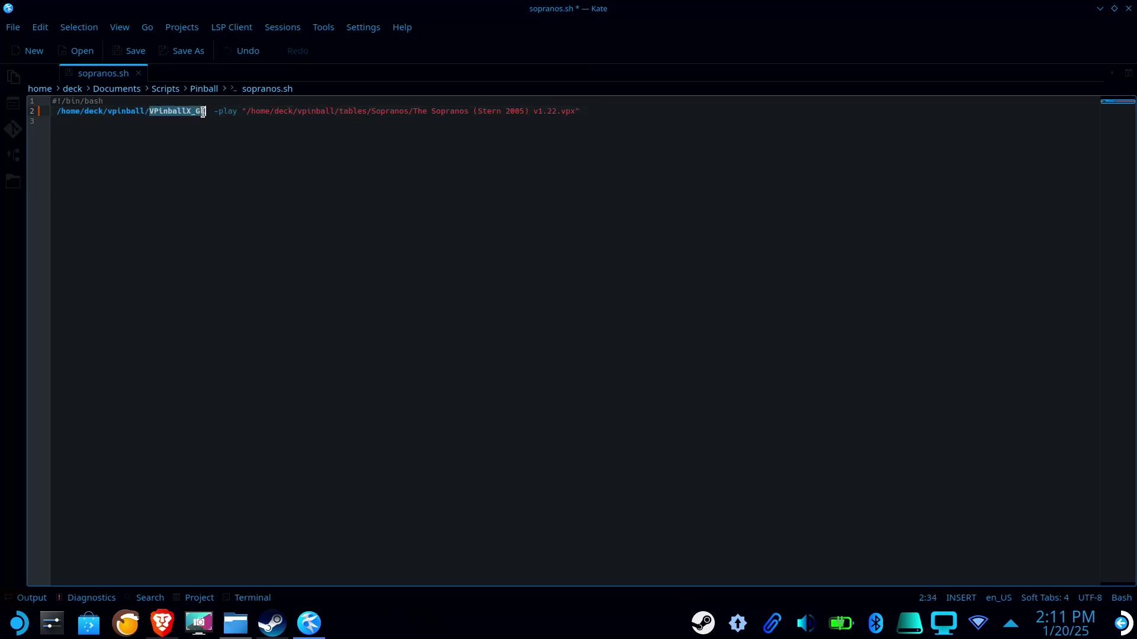
key("BackSpace")
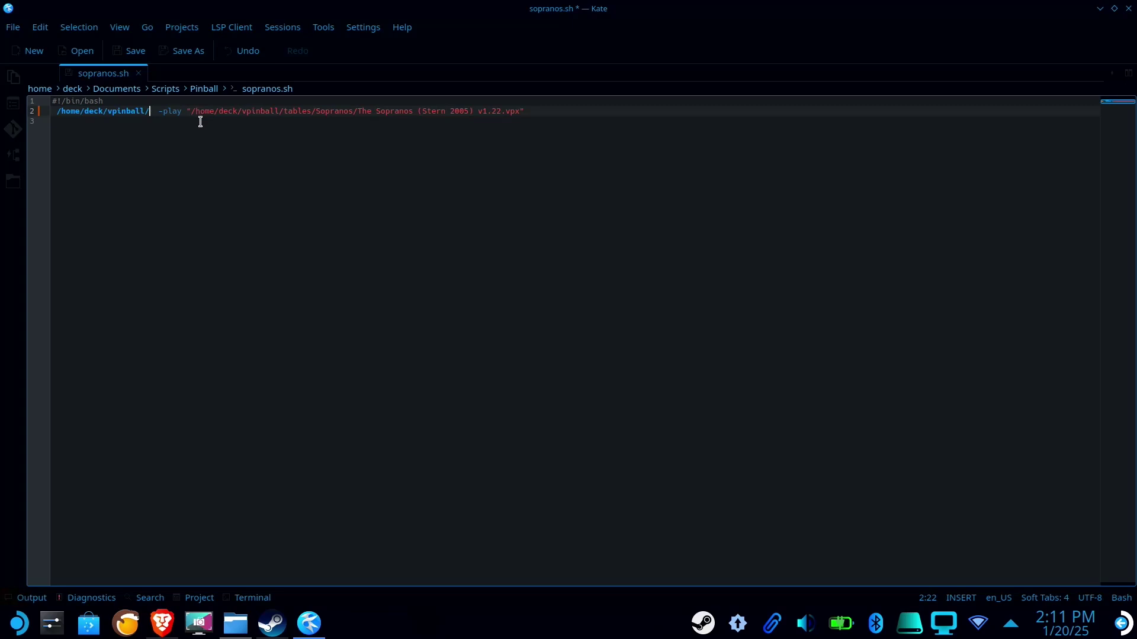
key("ctrl+shift+s")
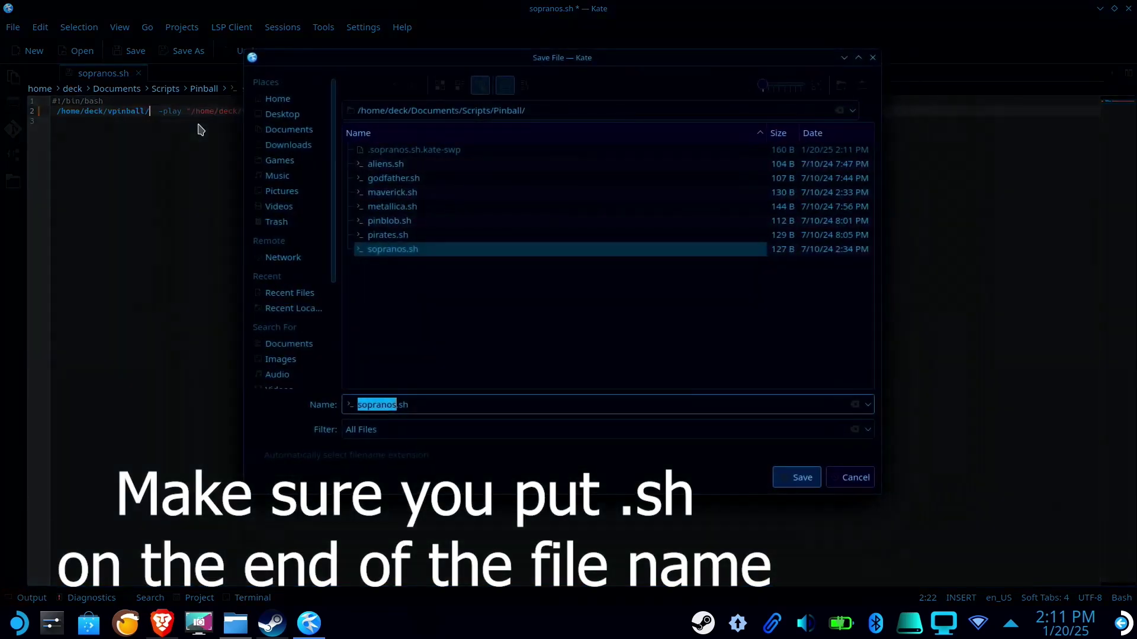
left_click(288, 144)
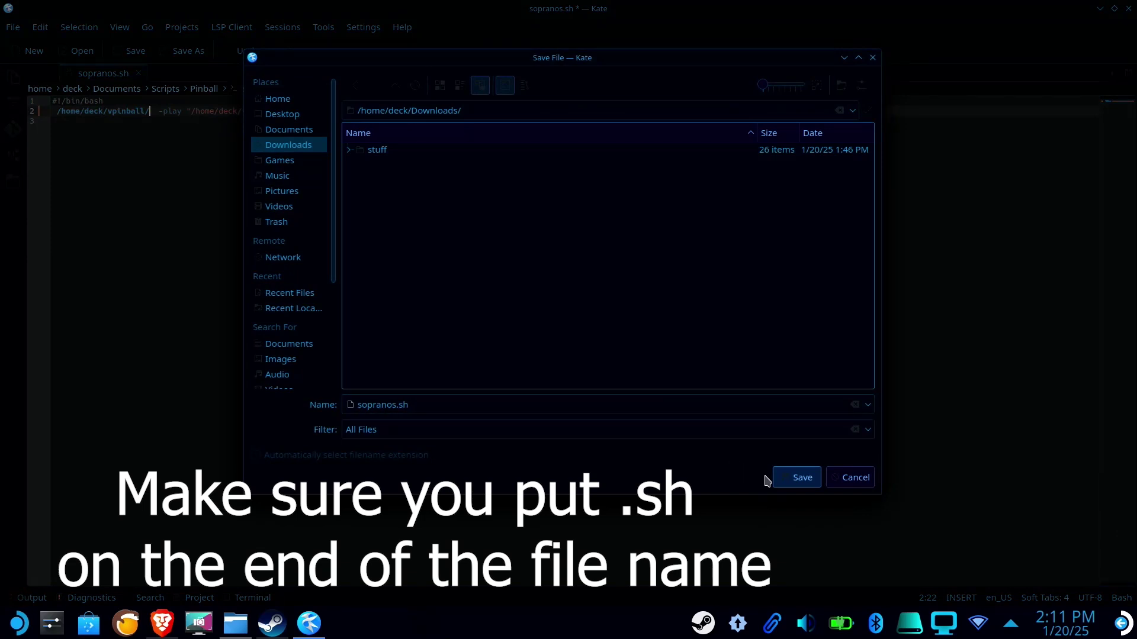
left_click(796, 477)
key("ctrl+q")
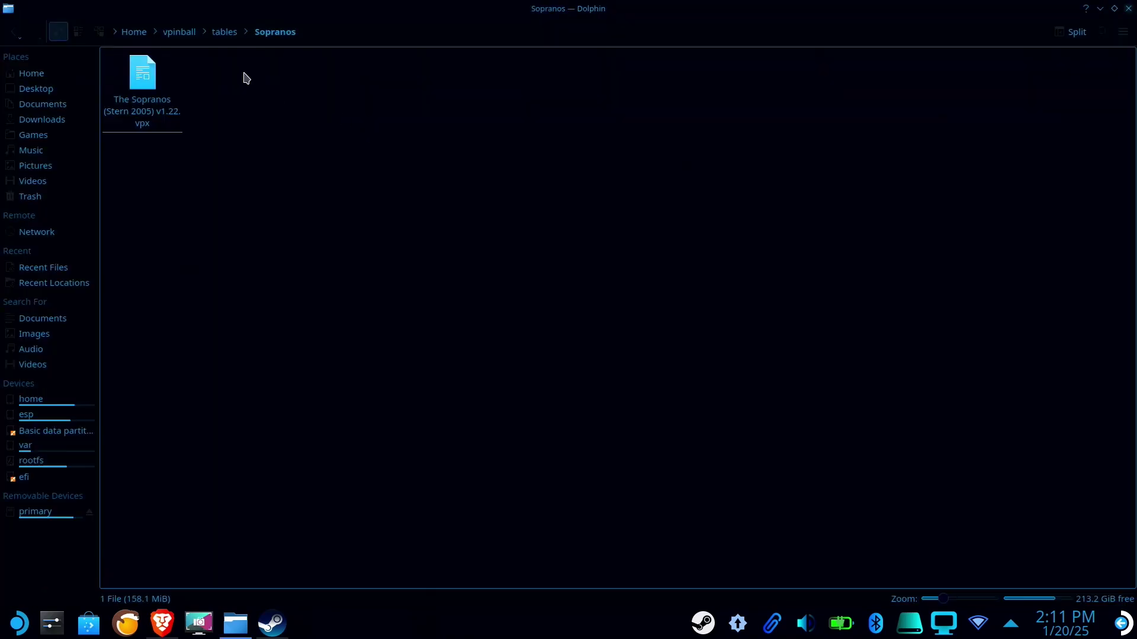
Make the sopranos.sh script in the Downloads folder executable and bring up its file actions
left_click(22, 125)
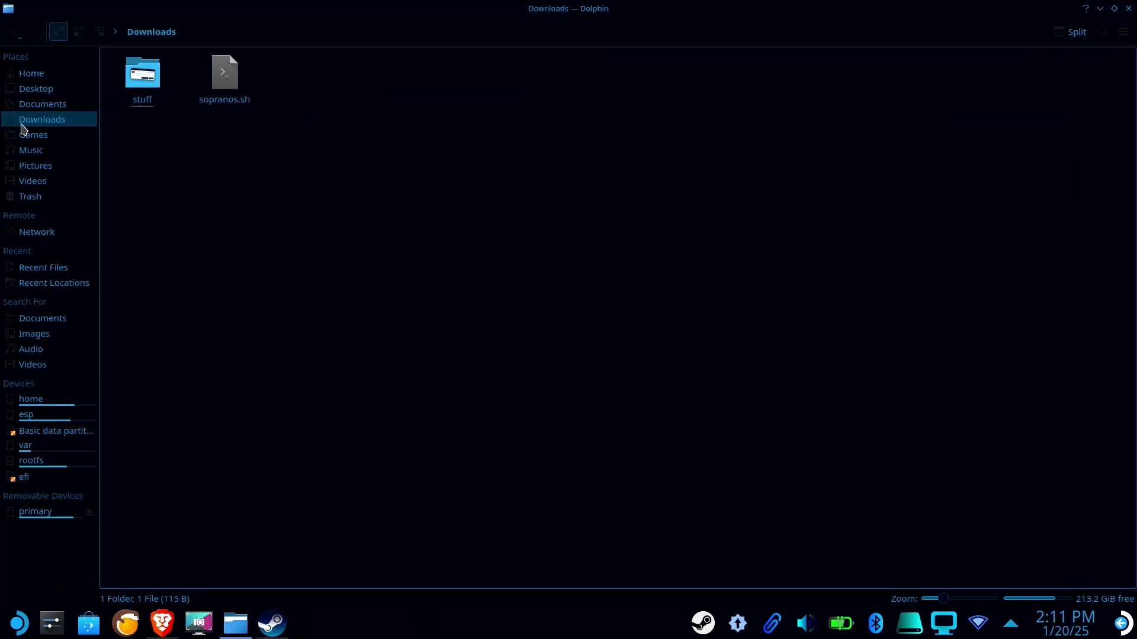
right_click(223, 90)
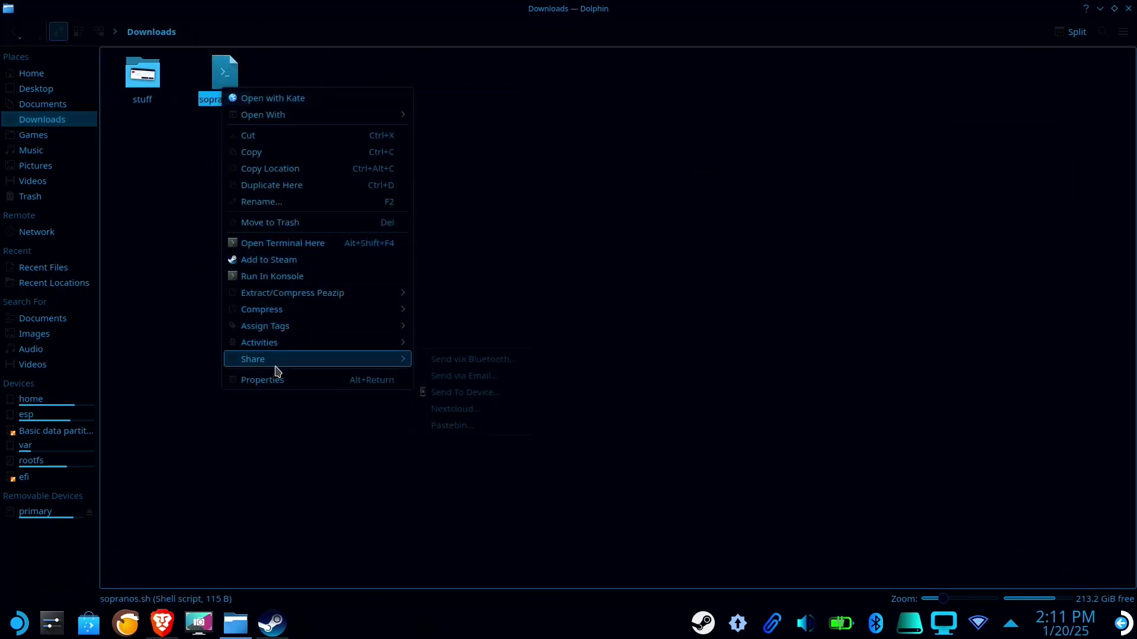
left_click(269, 381)
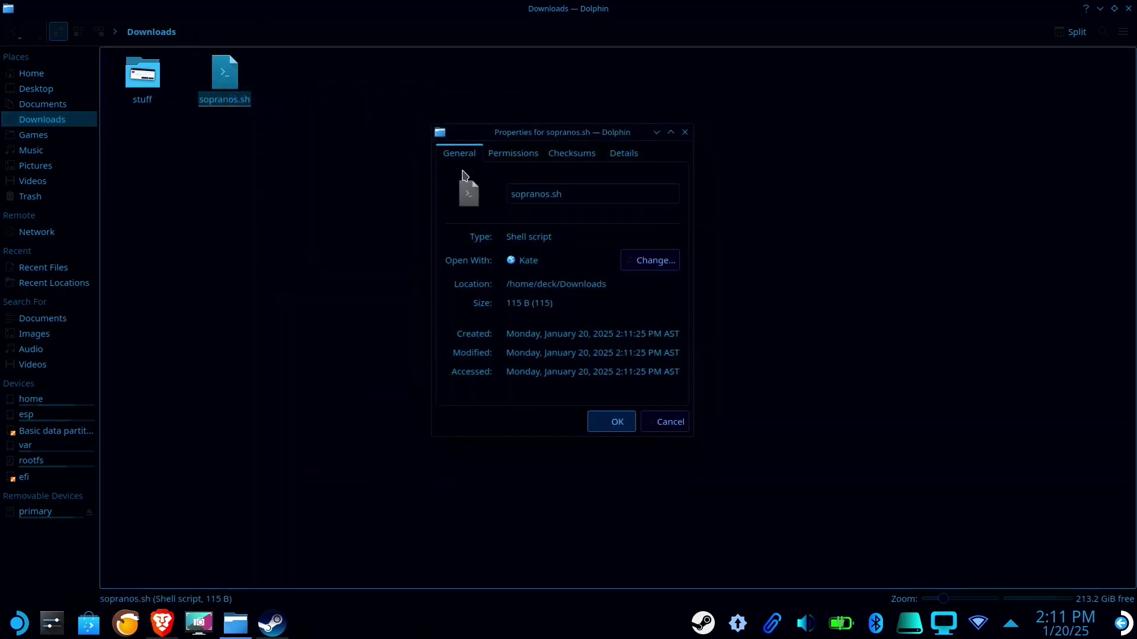
left_click(505, 159)
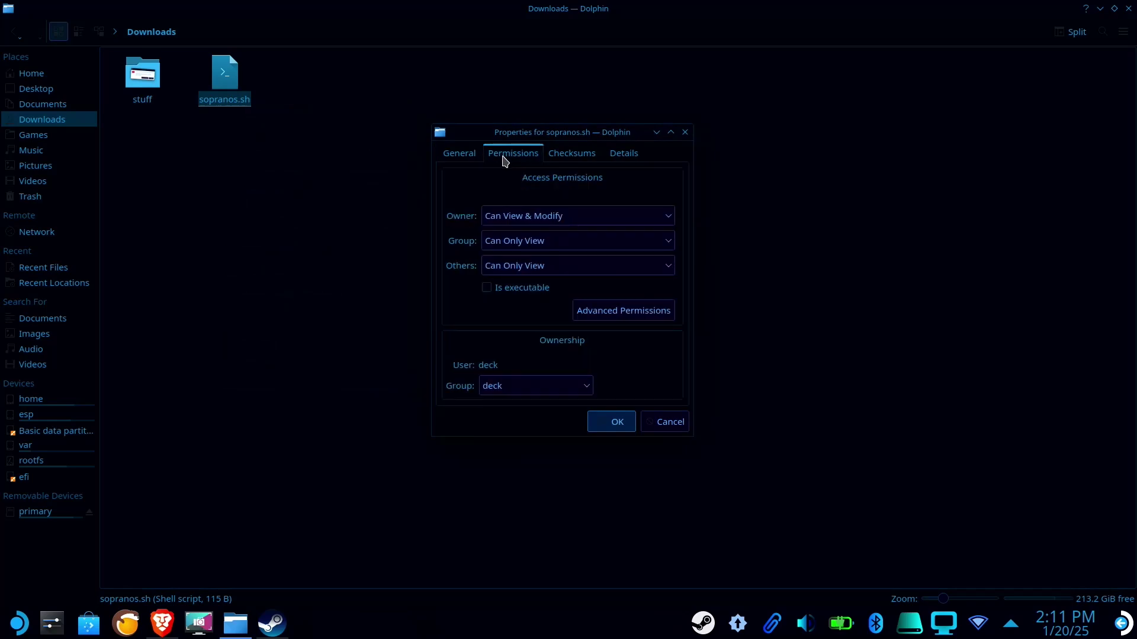
left_click(508, 290)
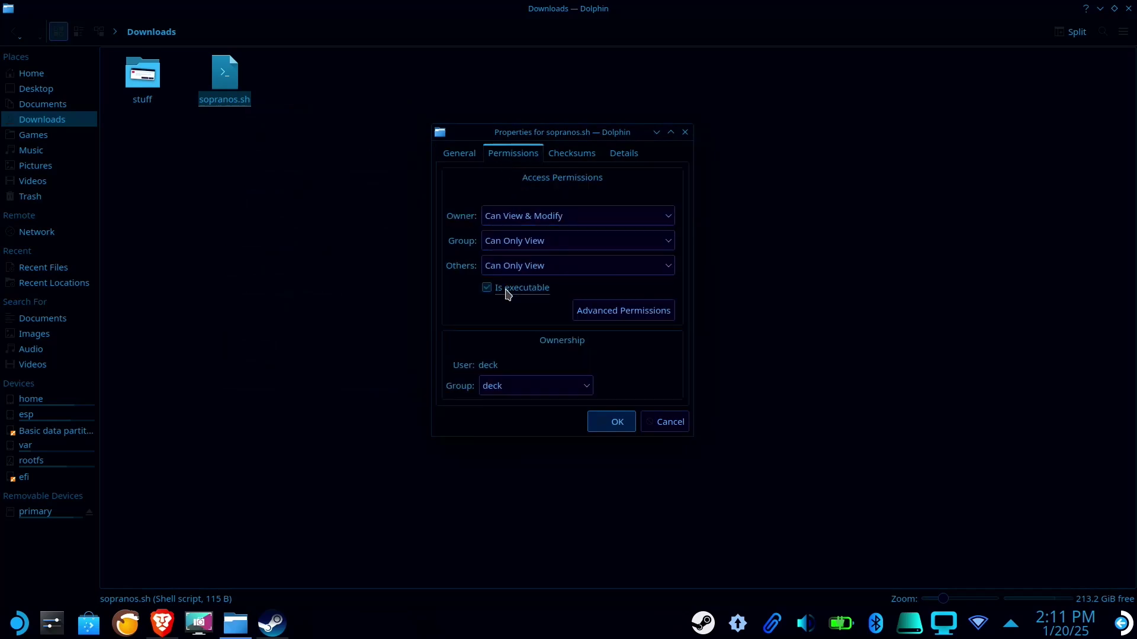
left_click(612, 422)
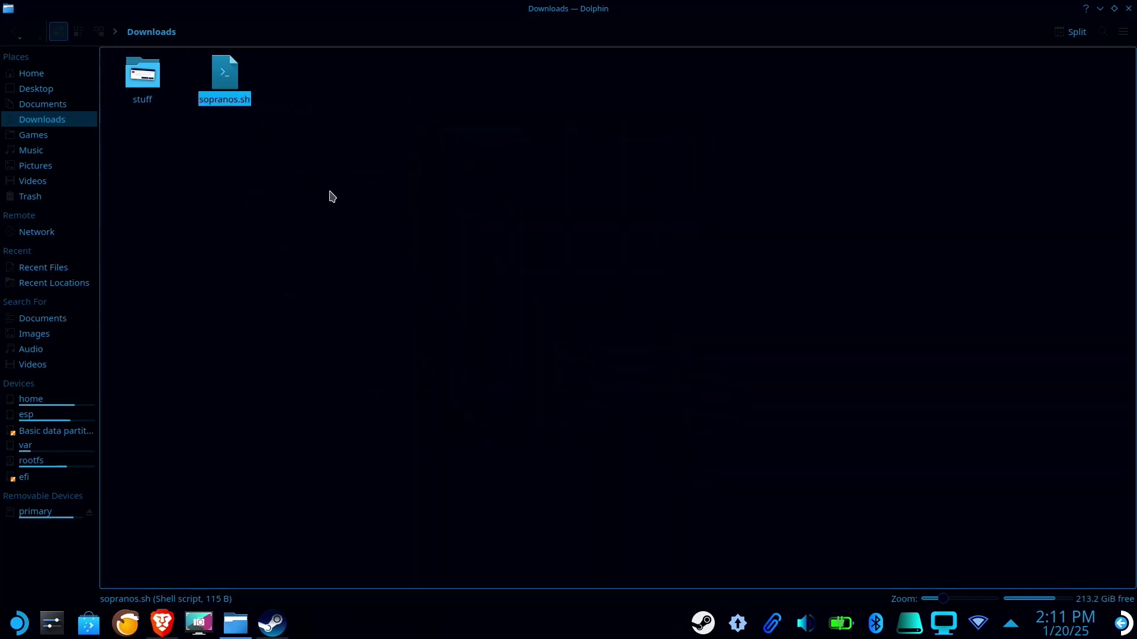
right_click(231, 78)
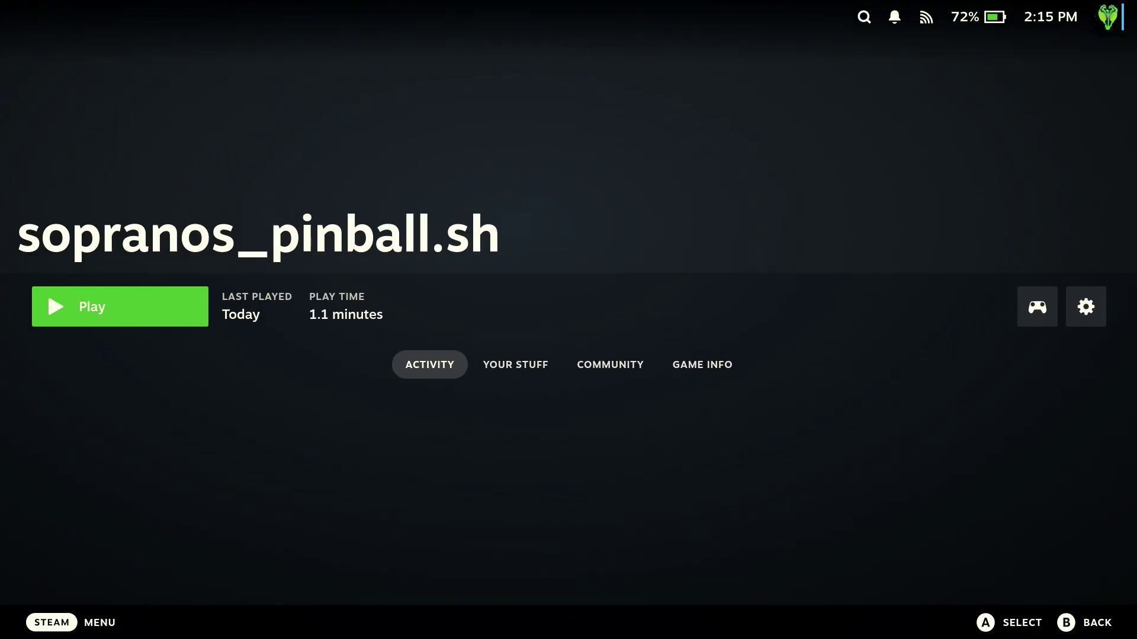
Open the controller layout of sopranos_pinball.sh in Steam for editing and go to its Joysticks settings
key("Right")
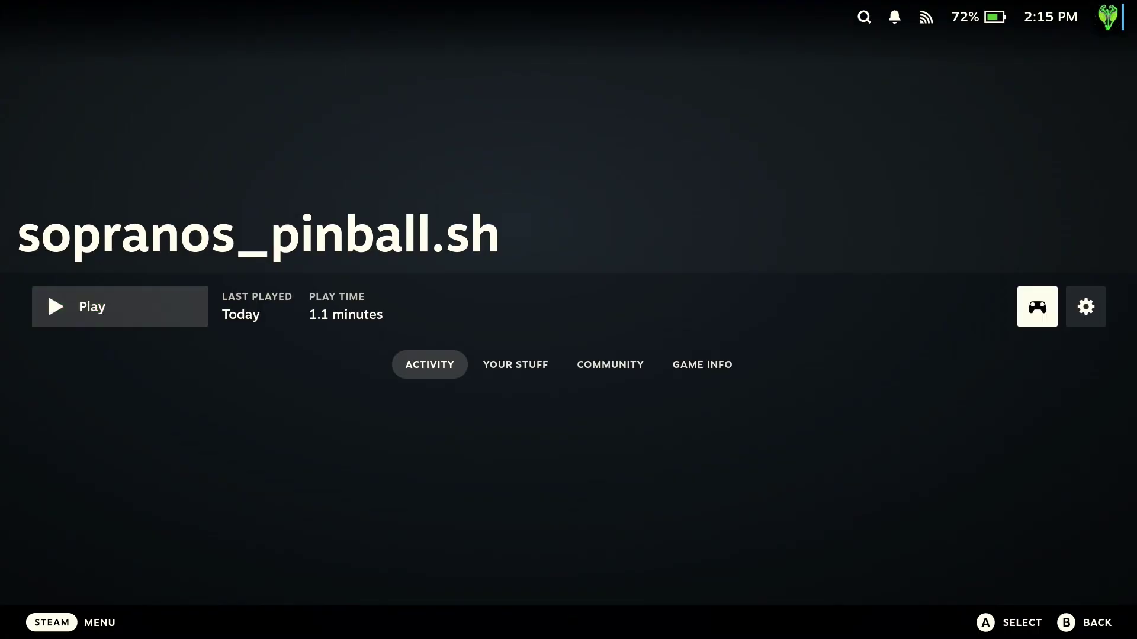
key("Return")
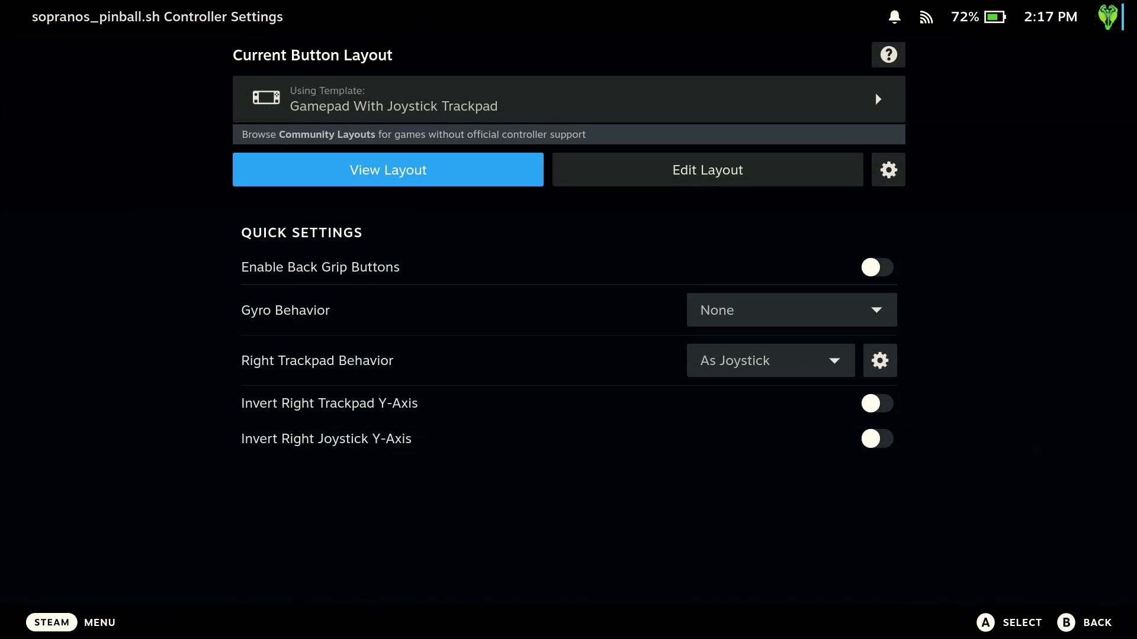
key("Right")
key("Return")
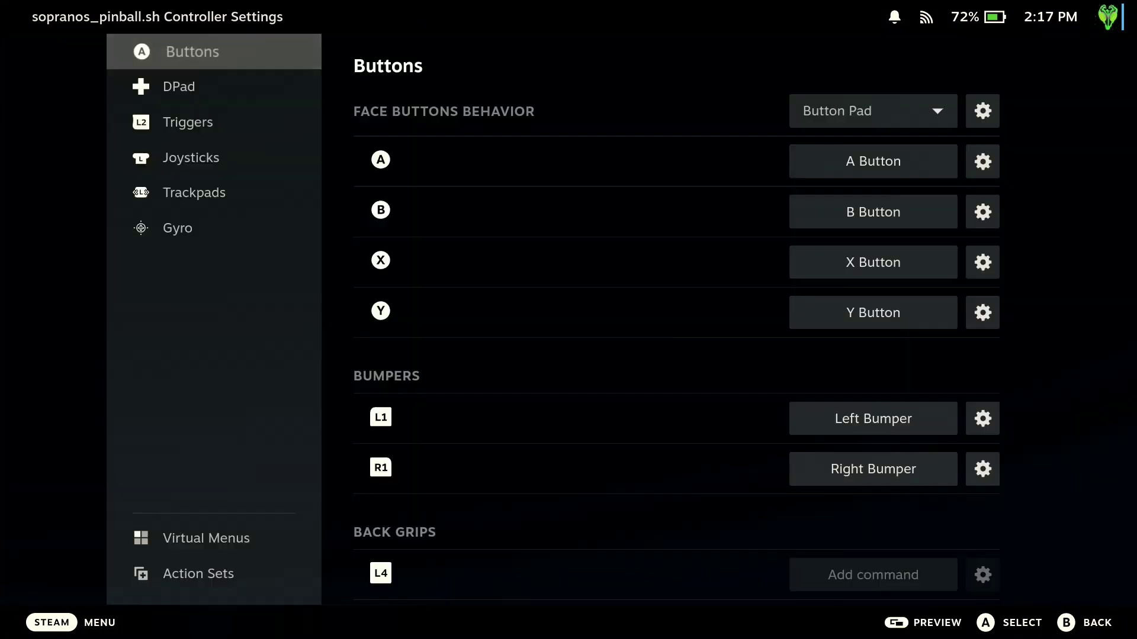
key("Down")
key("Down")
key("Down")
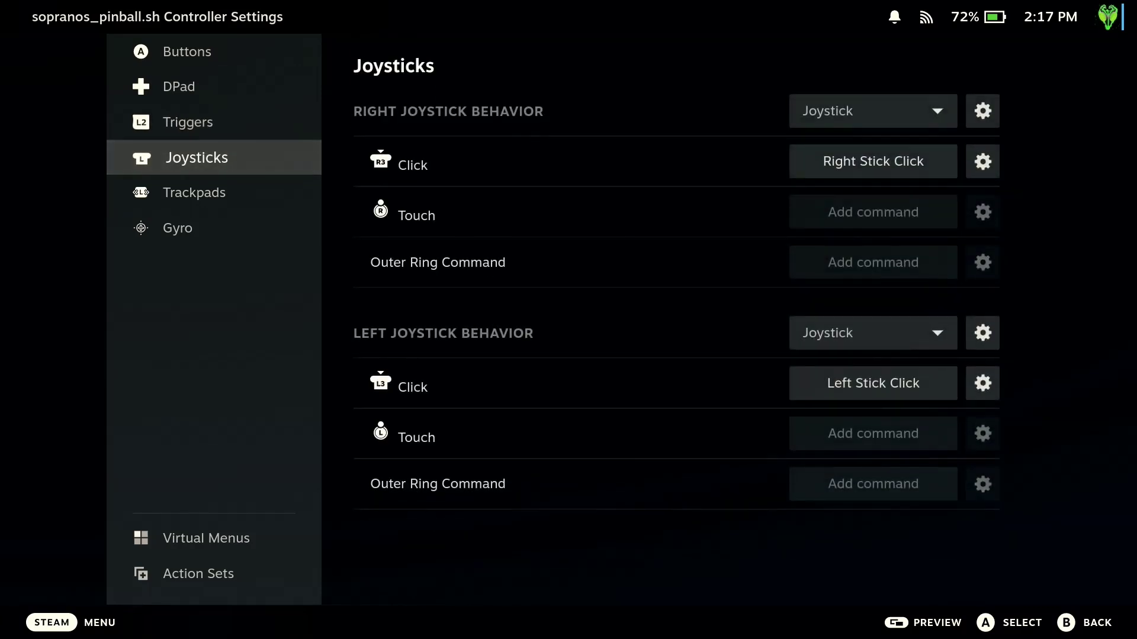
Set the right joystick behavior to None
key("Right")
key("Return")
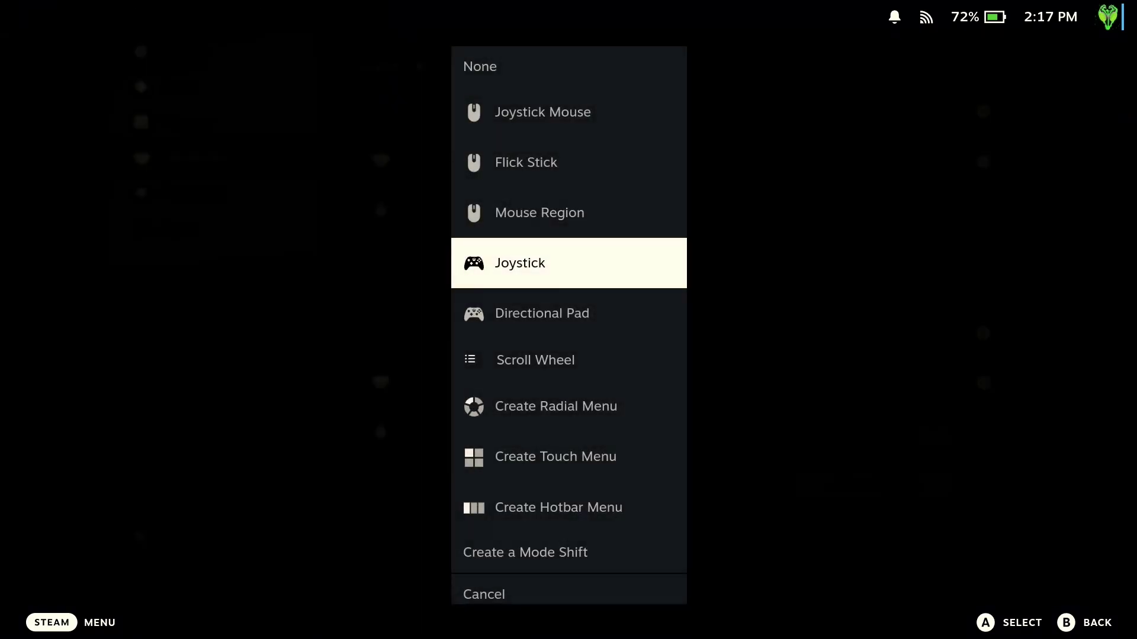
key("Up")
key("Up")
key("Up")
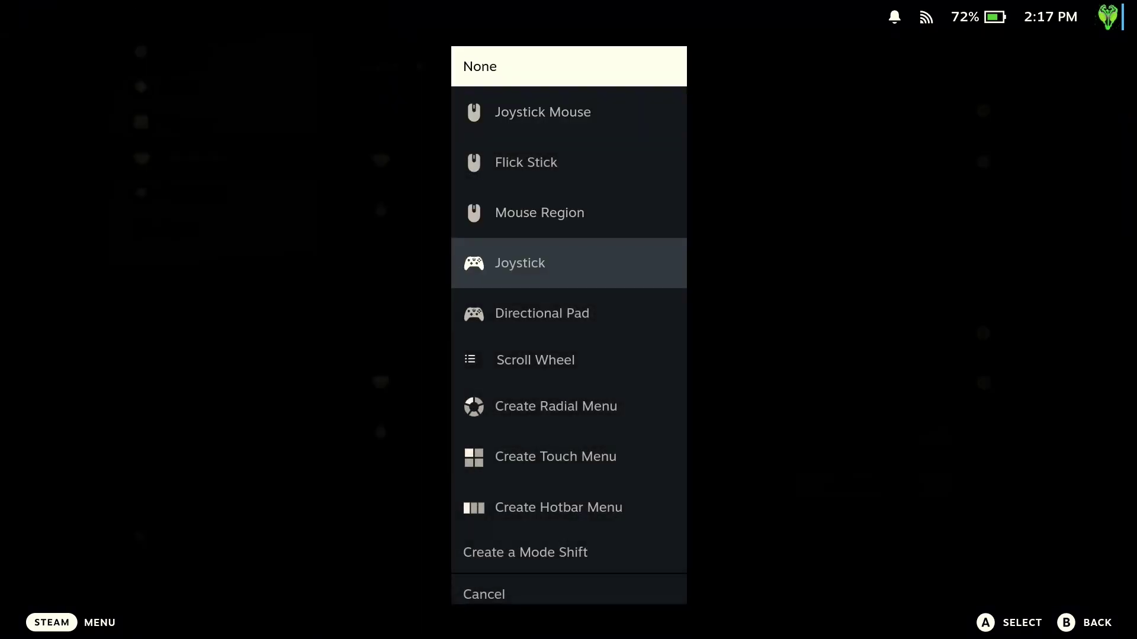
key("Return")
Set the left joystick behavior to None and return to the controller settings overview
key("Down")
key("Return")
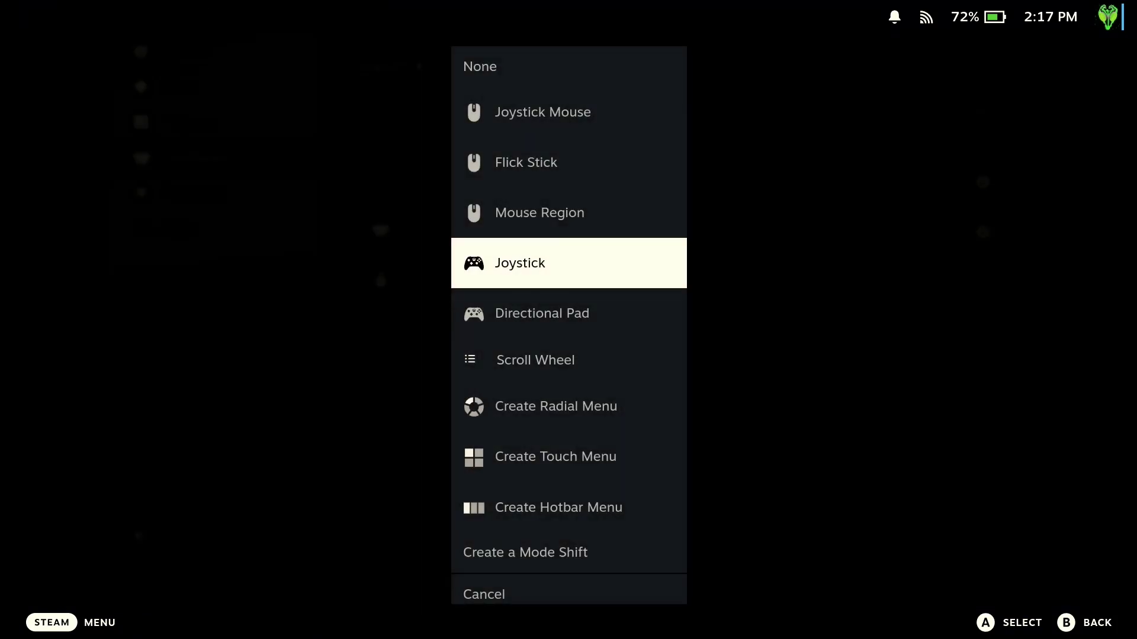
key("Up")
key("Up")
key("Up")
key("Up")
key("Return")
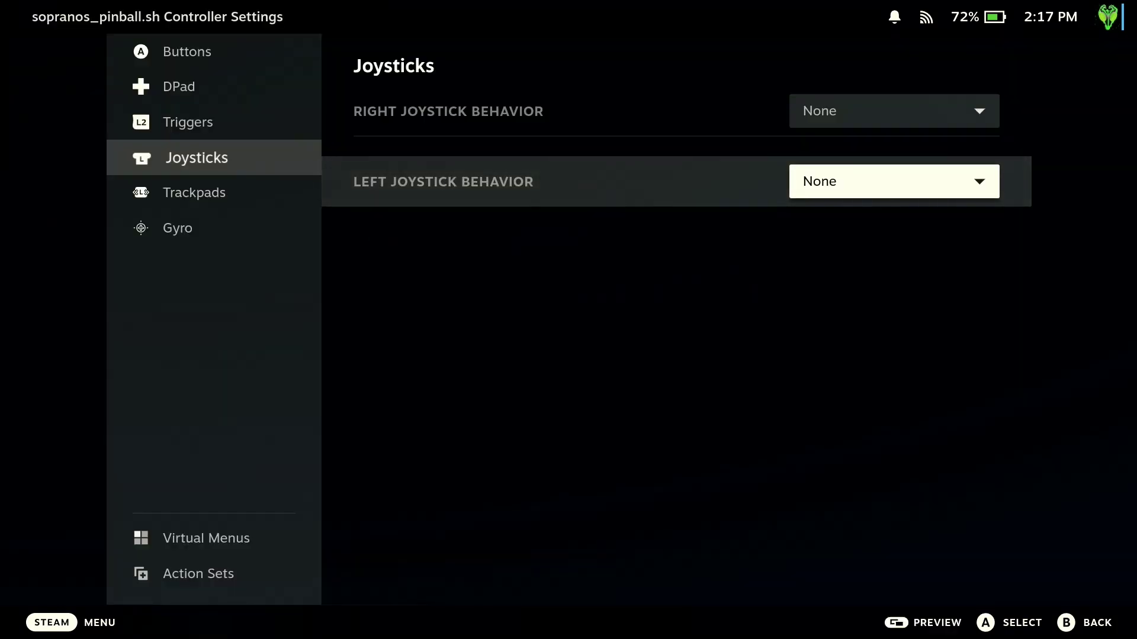
key("Escape")
key("Left")
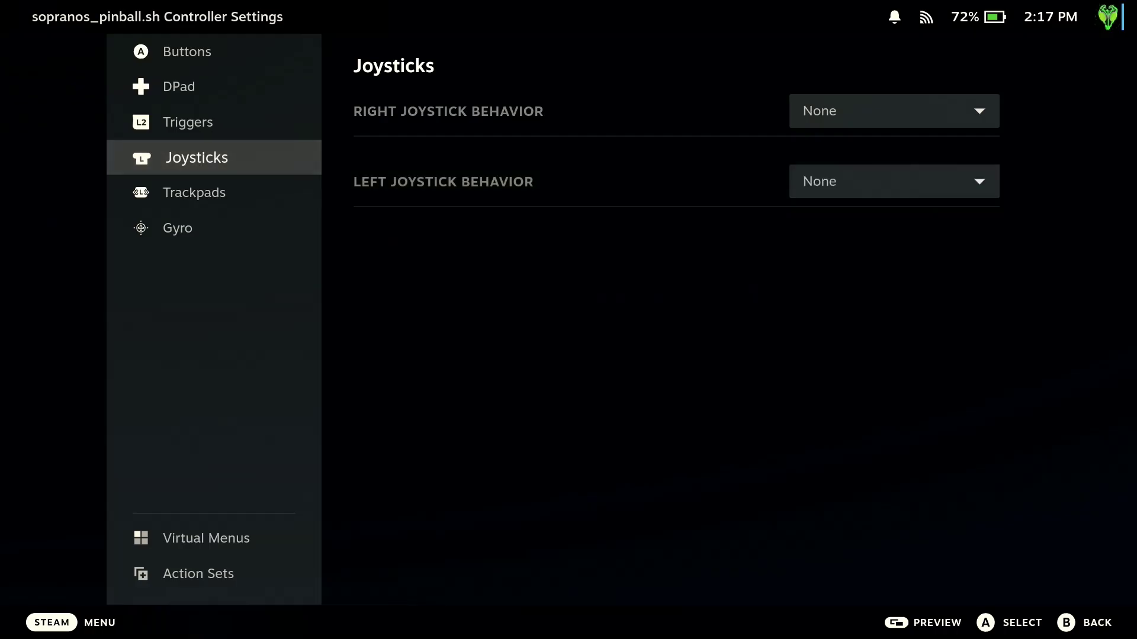
key("Escape")
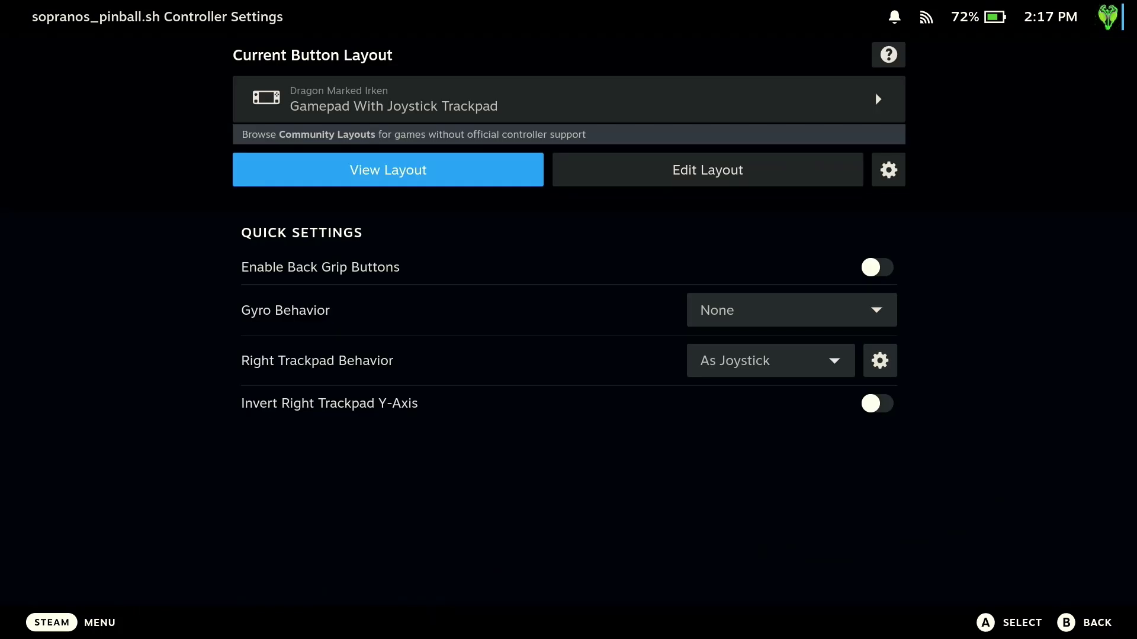
Start exporting the modified controller layout with New Template as the export type
key("Right")
key("Right")
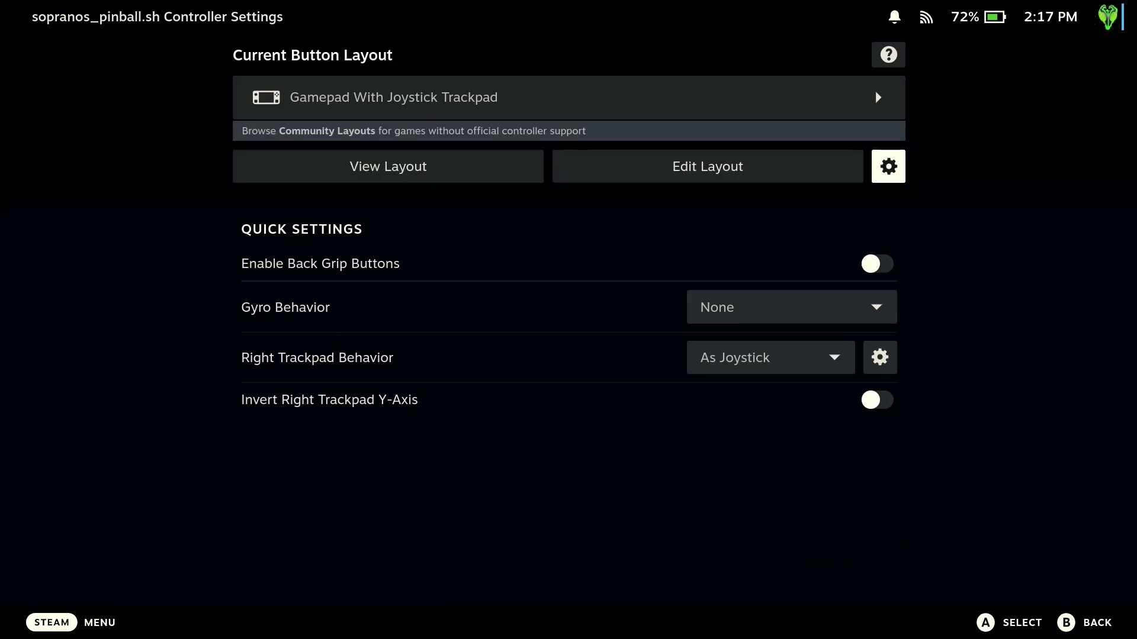
key("Return")
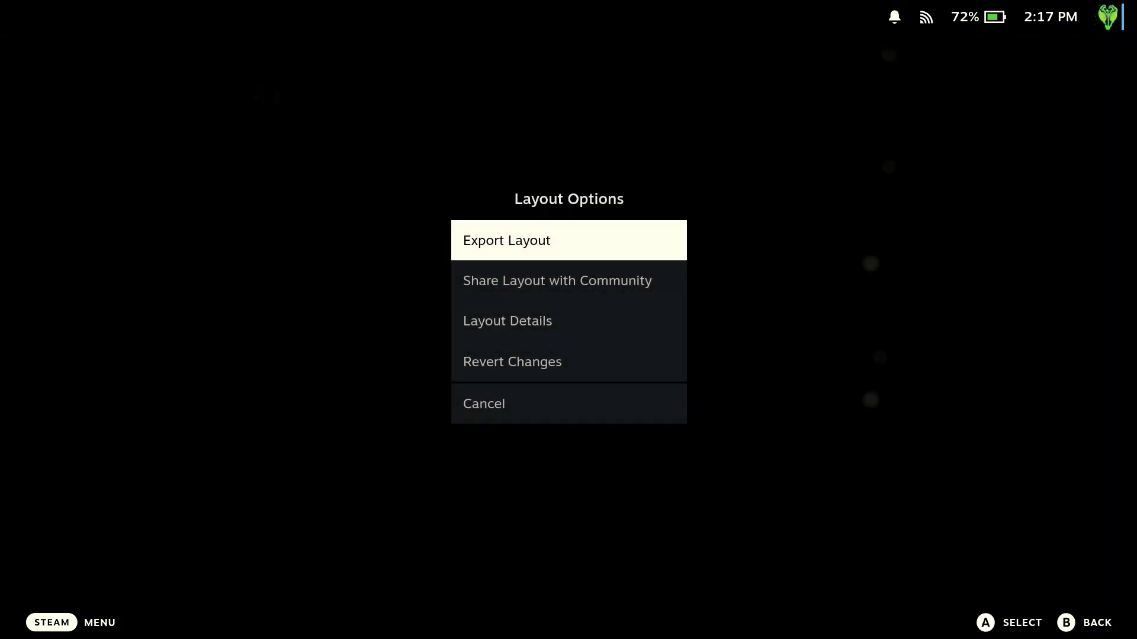
key("Return")
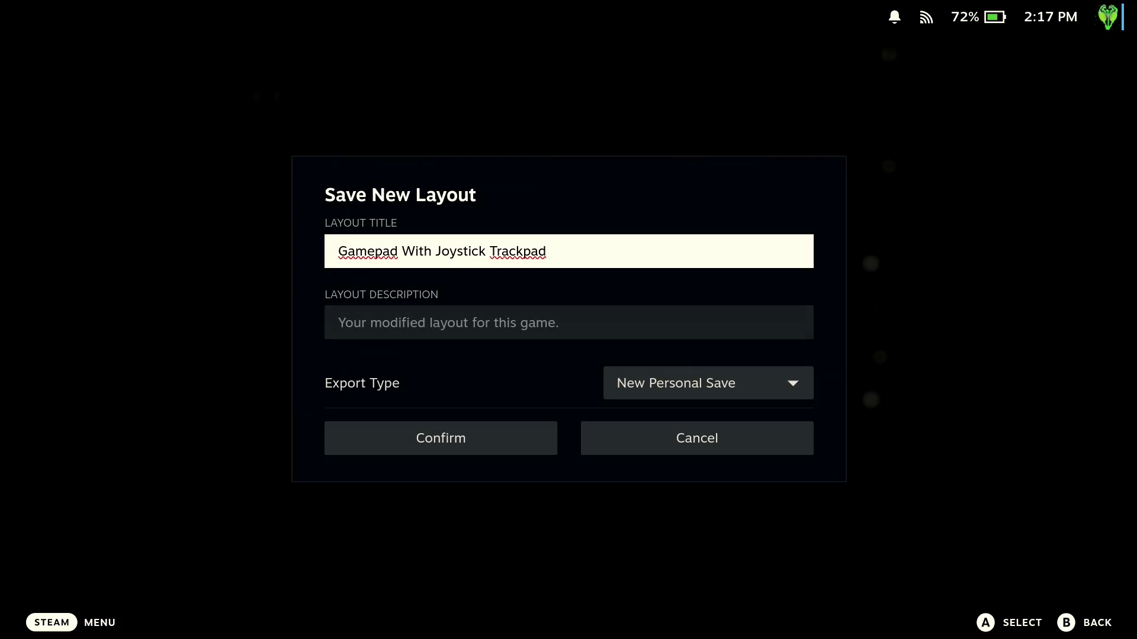
key("Down")
key("Down")
key("Return")
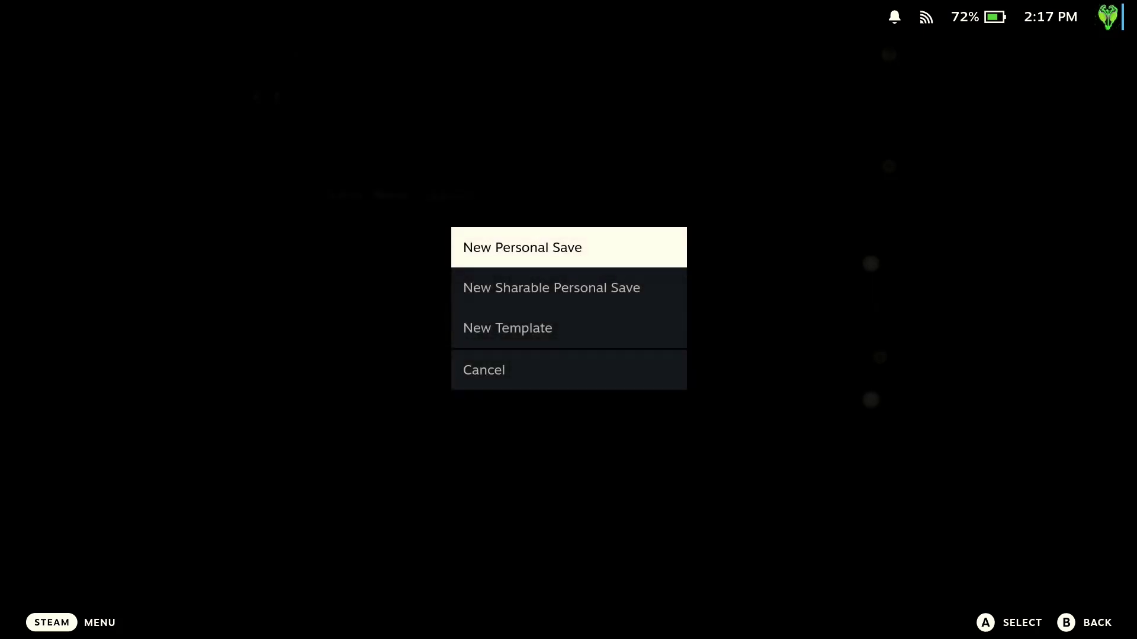
key("Down")
key("Down")
key("Return")
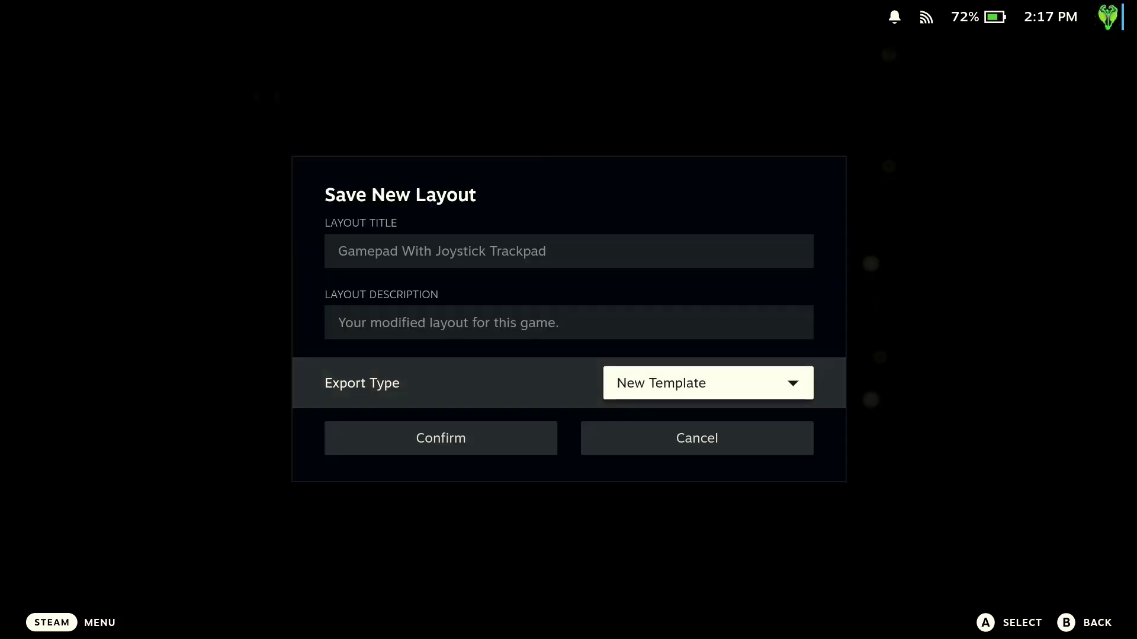
Replace the layout title with "Pinball template (Disabled Joysticks)" and save the layout as a new template
key("Up")
key("Up")
key("BackSpace")
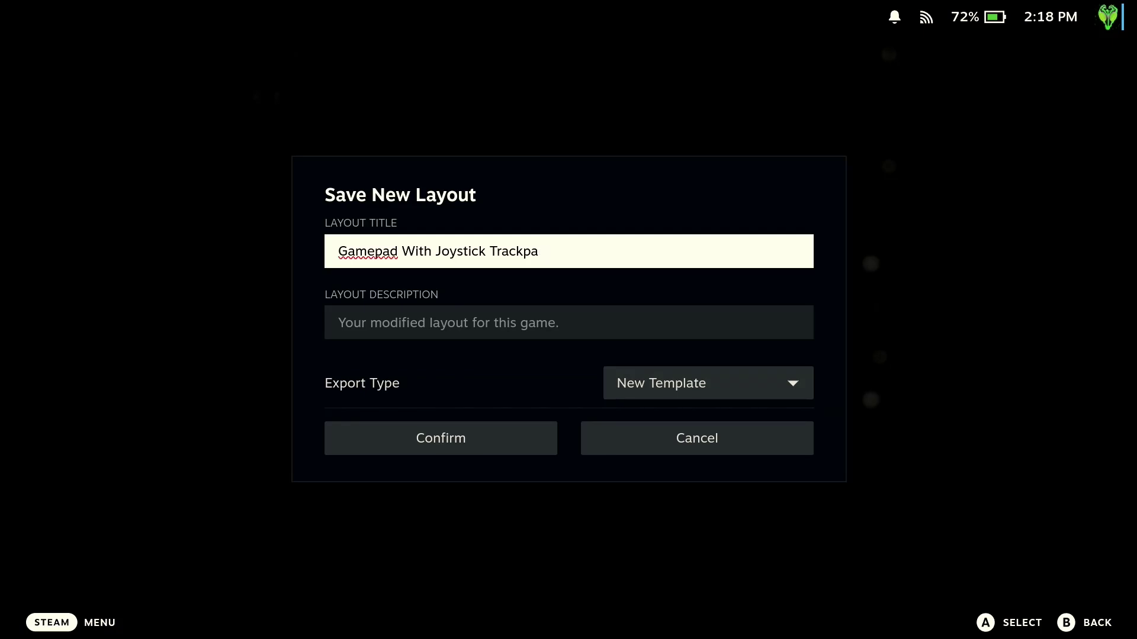
key("BackSpace")
key("BackSpace")
key("BackSpace")
key("BackSpace")
key("BackSpace")
key("BackSpace")
key("BackSpace")
key("BackSpace")
key("BackSpace")
key("BackSpace")
key("BackSpace")
key("BackSpace")
key("BackSpace")
key("BackSpace")
key("BackSpace")
key("BackSpace")
key("BackSpace")
key("BackSpace")
key("BackSpace")
key("BackSpace")
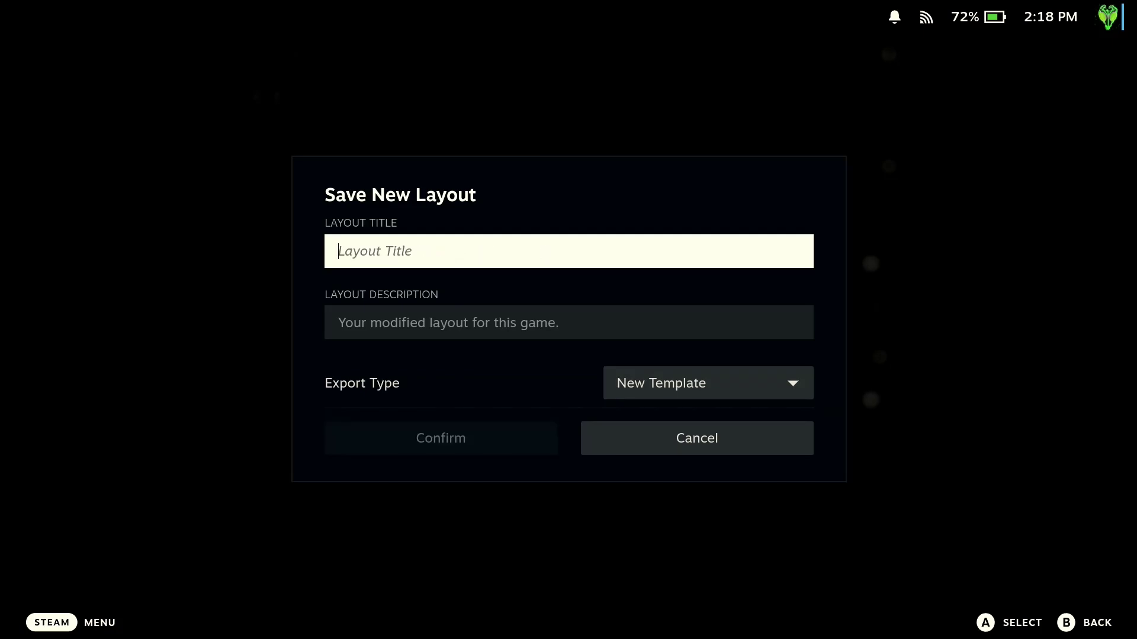
type("Pinball template ")
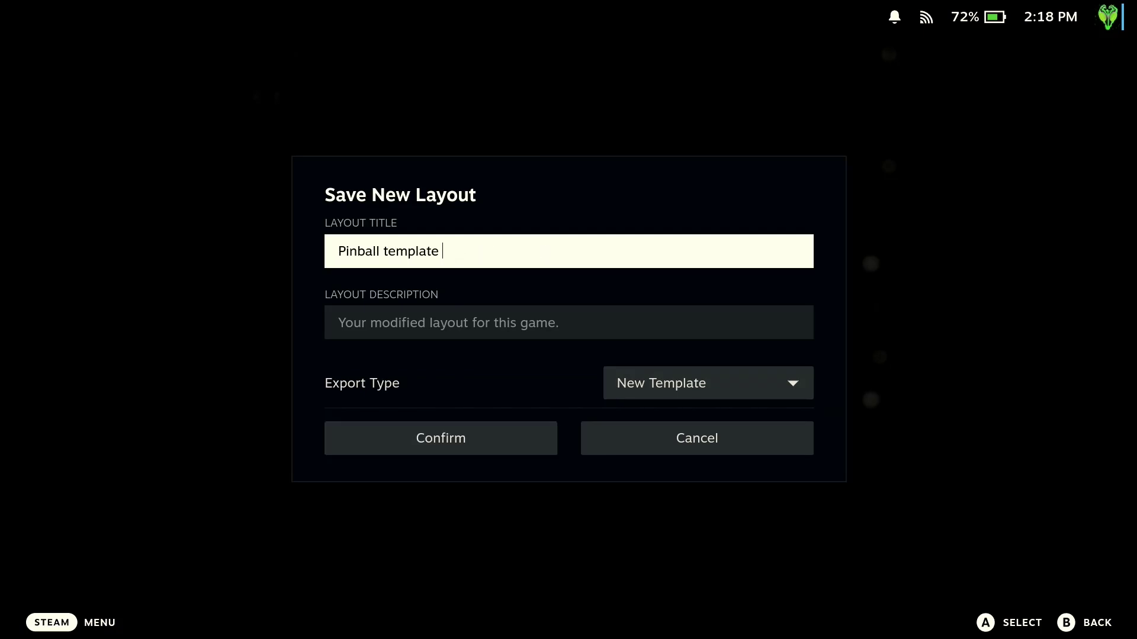
type("(Disabled Joysticks)")
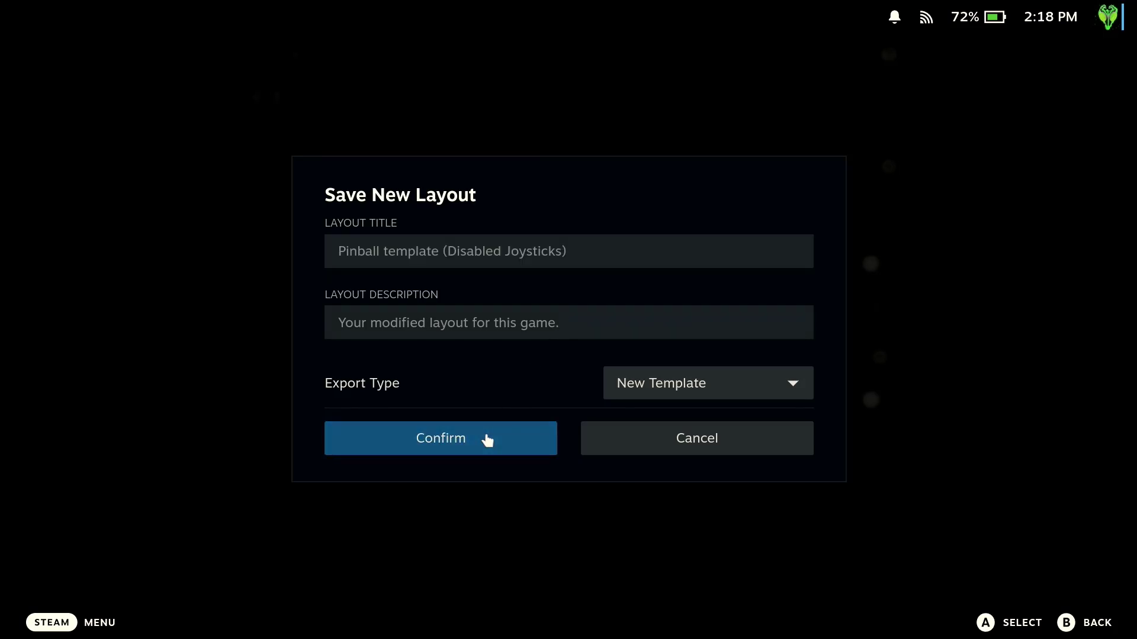
left_click(486, 441)
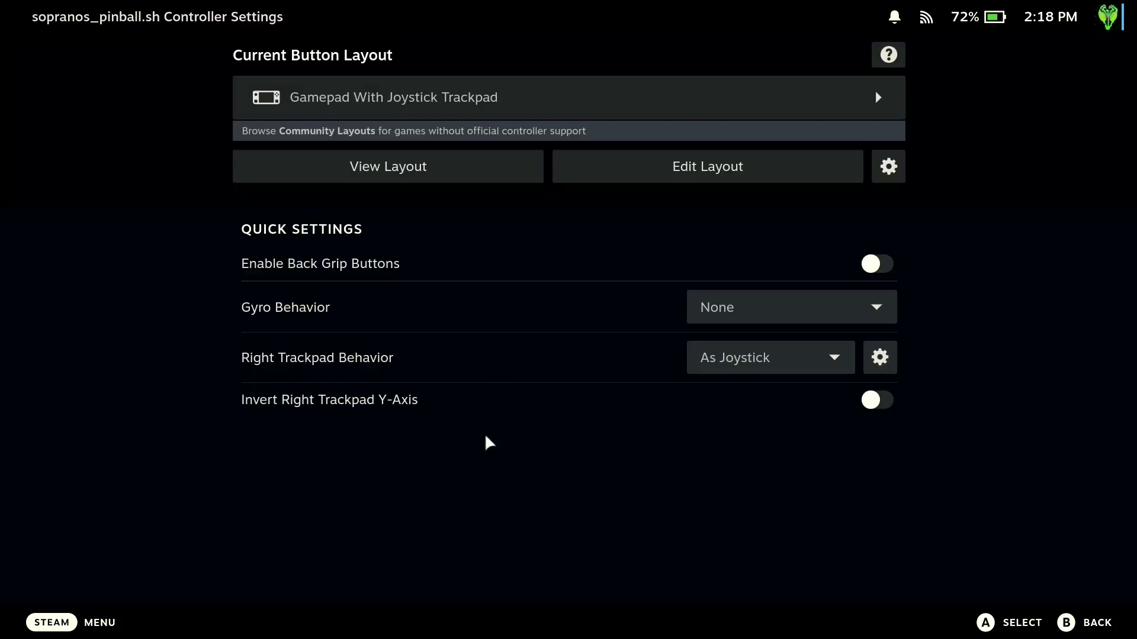
Find "Pinball template (Disabled Joysticks)" among the user-created controller layout templates and download it
key("Return")
key("Down")
key("Down")
key("Down")
key("Down")
key("Down")
key("Down")
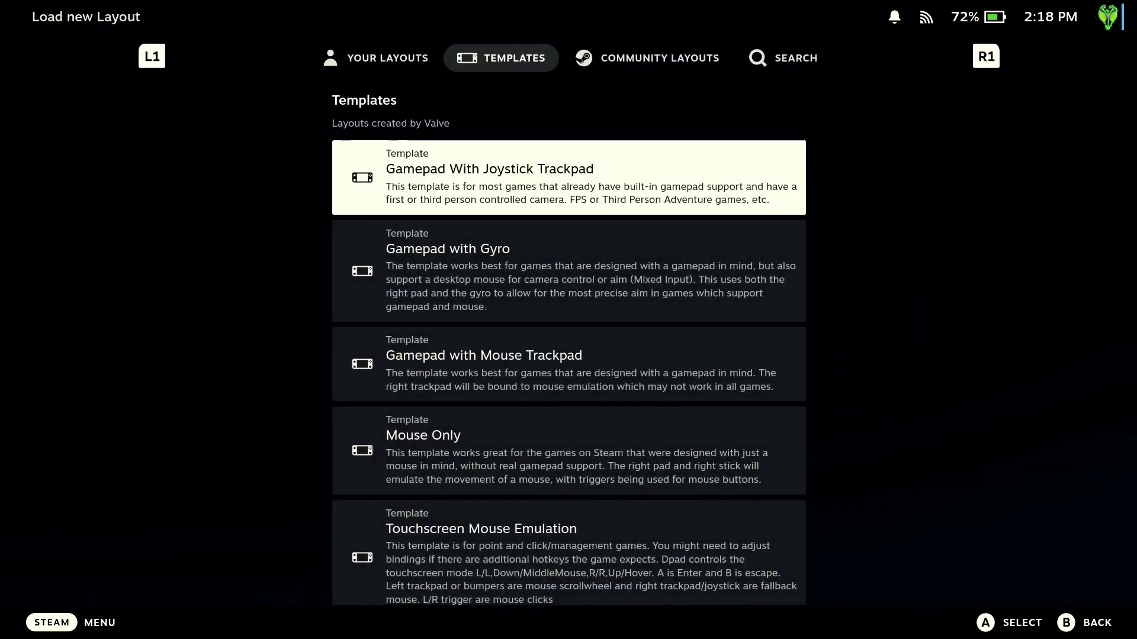
key("Down")
key("Down")
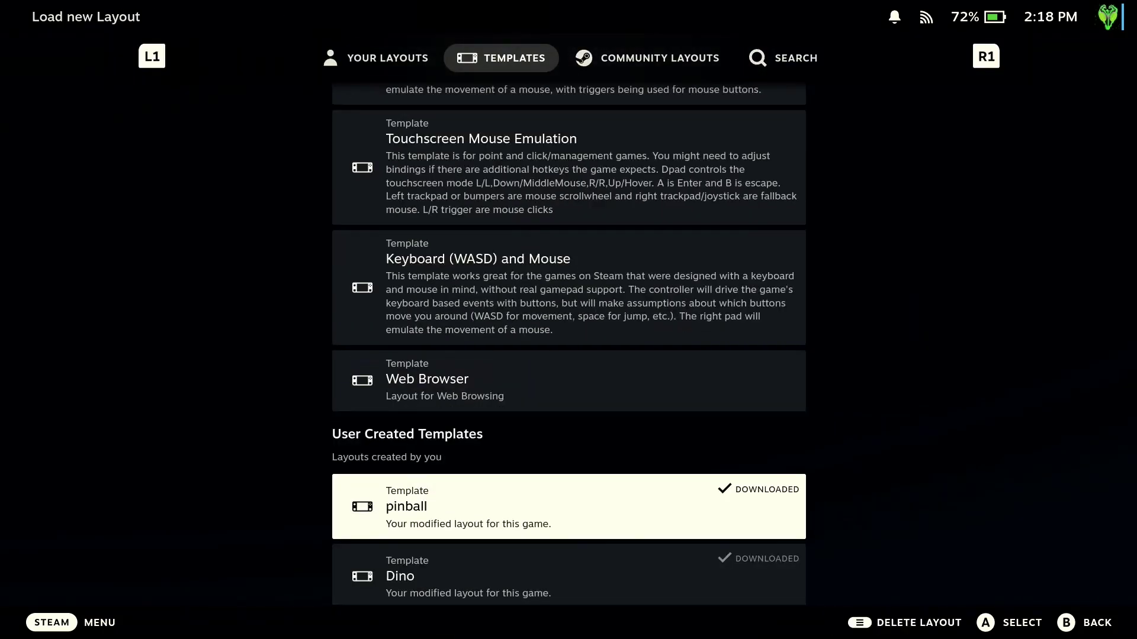
key("Down")
key("Down")
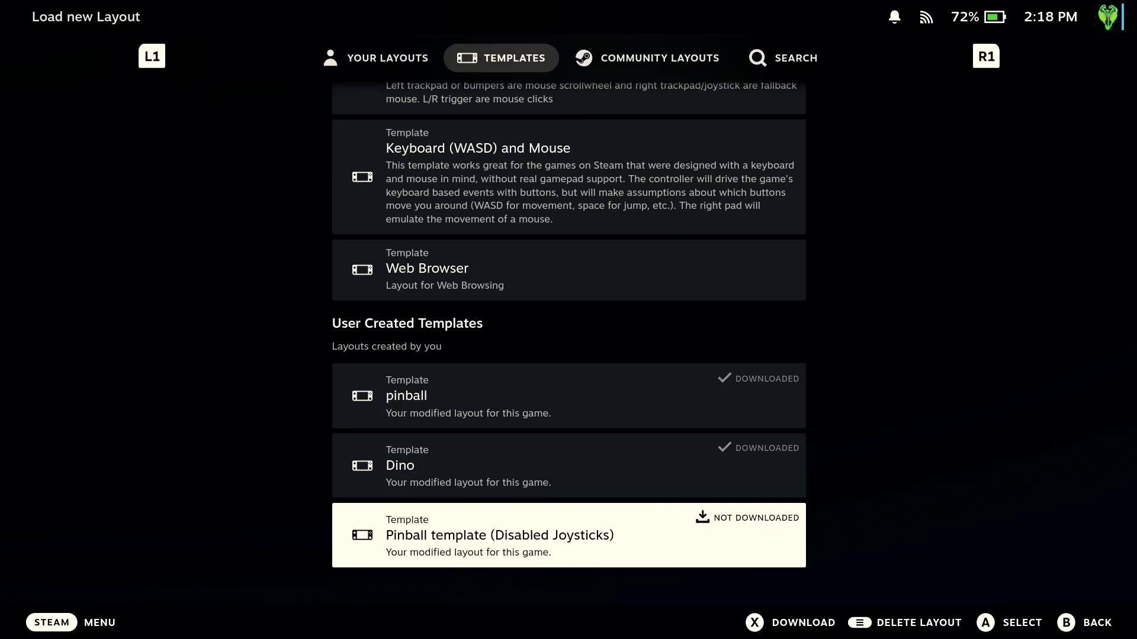
key("x")
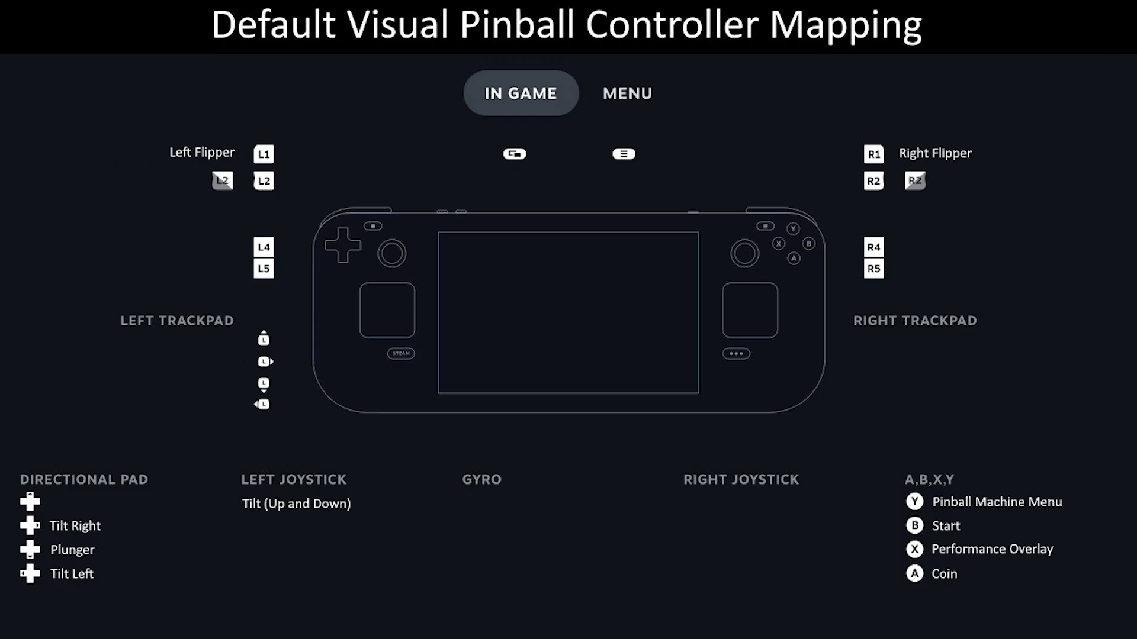